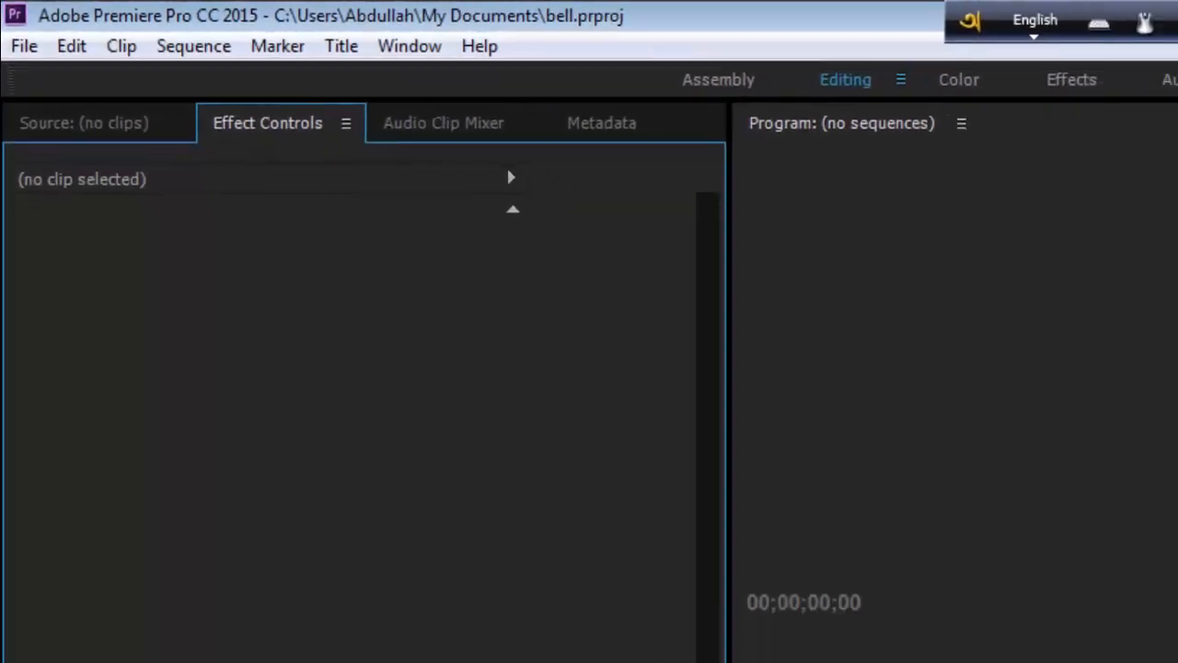
pyautogui.click(13, 29)
pyautogui.click(805, 266)
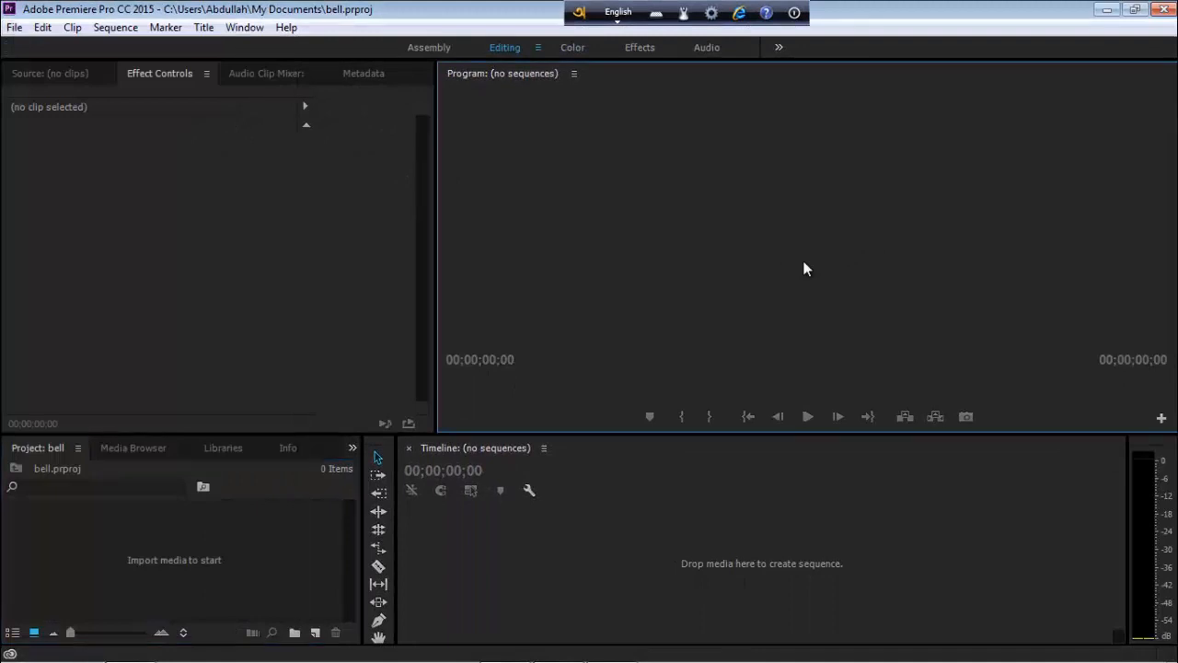
pyautogui.click(15, 28)
pyautogui.moveTo(267, 47)
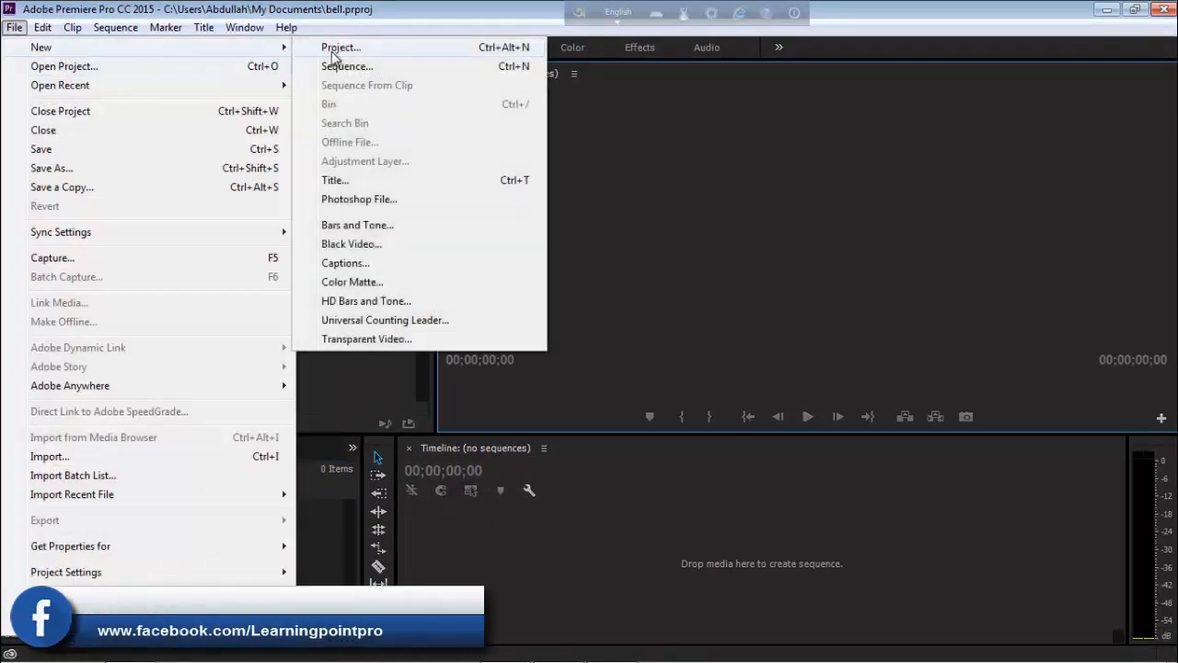
pyautogui.click(516, 48)
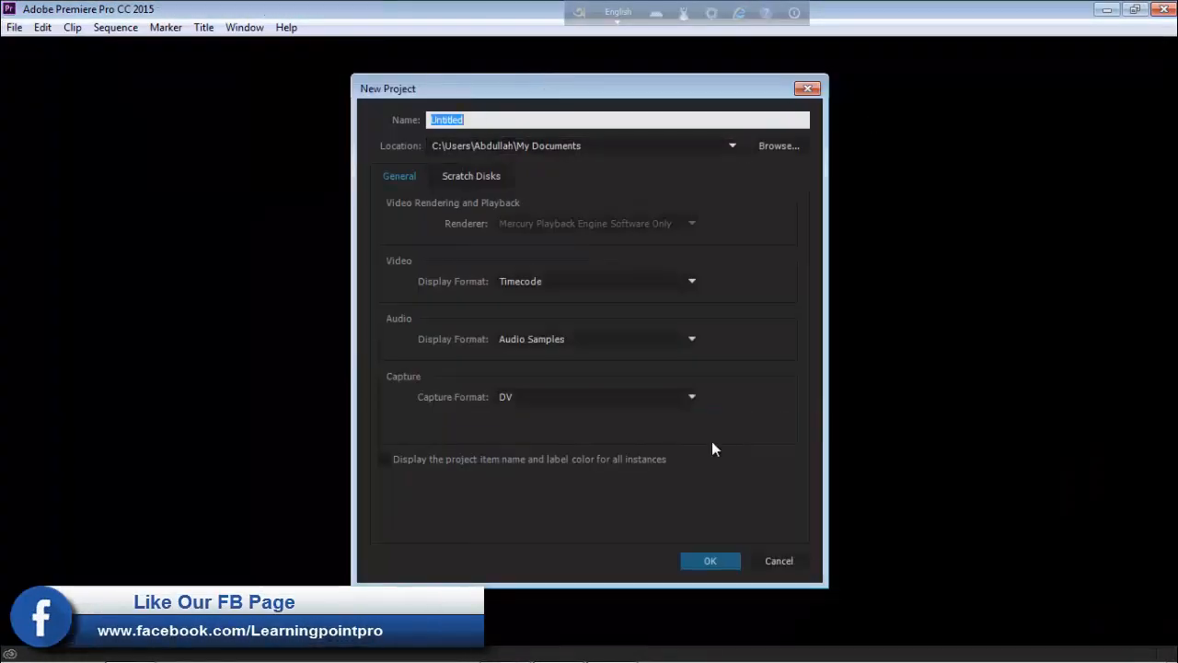
pyautogui.click(772, 563)
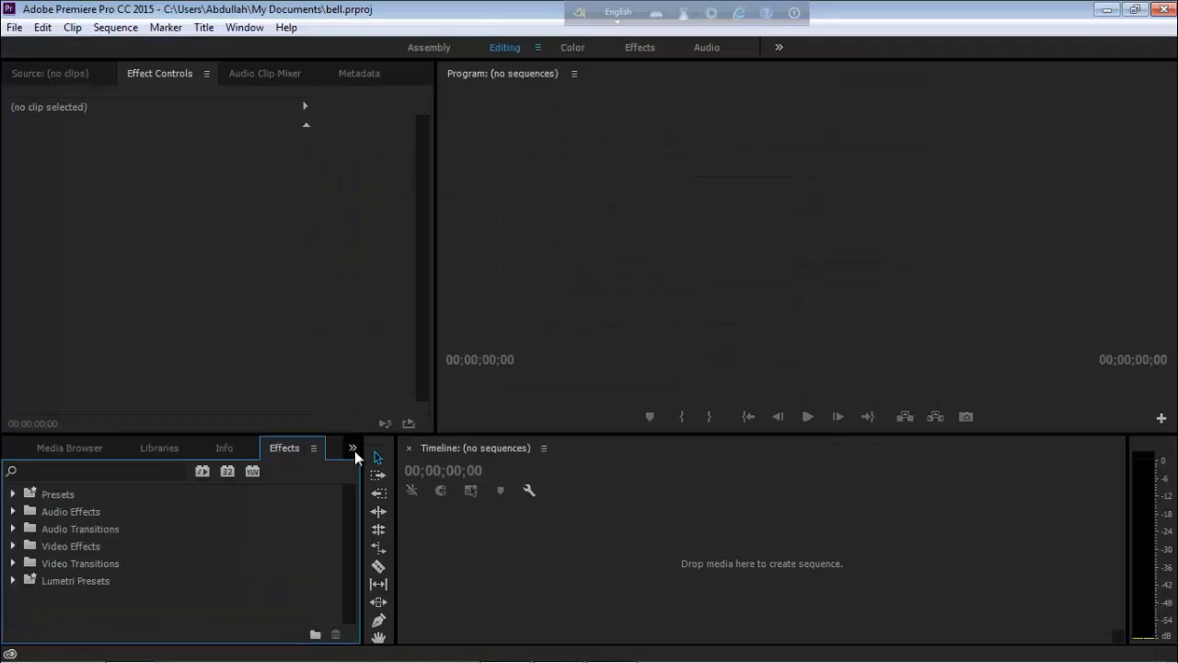
# Step: Import all six media files, five images and voice.m4a, from the "as" folder inside the Desktop's "ekota tube" folder
pyautogui.click(353, 451)
pyautogui.click(394, 467)
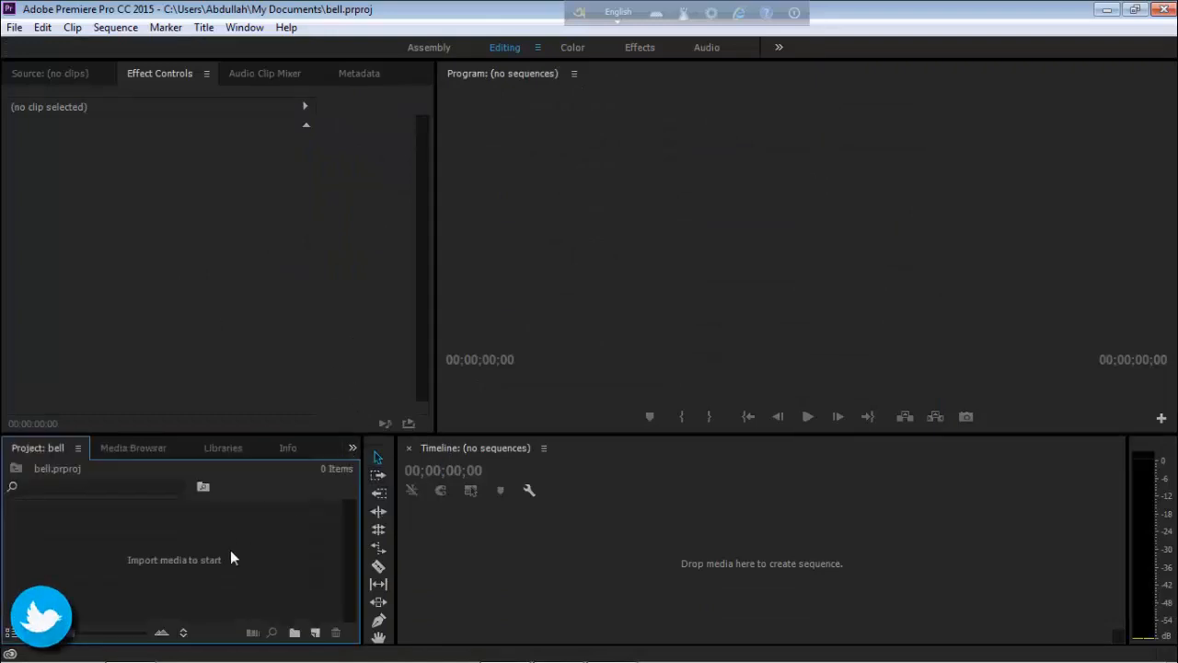
pyautogui.doubleClick(191, 575)
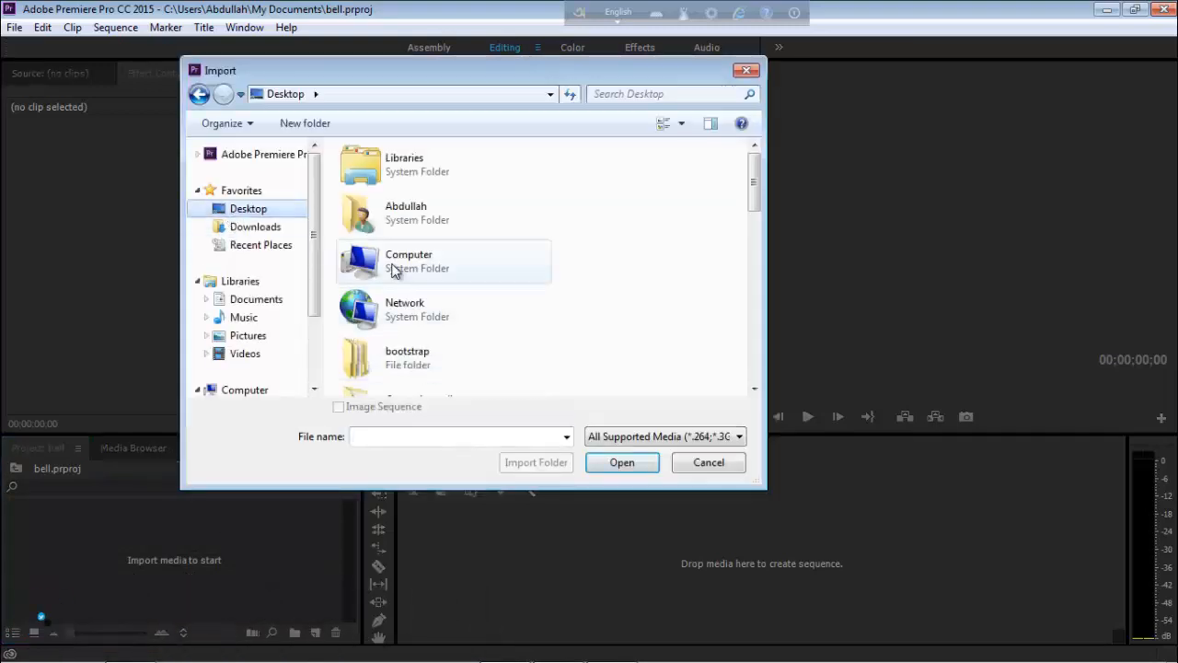
pyautogui.scroll(-4, 368, 276)
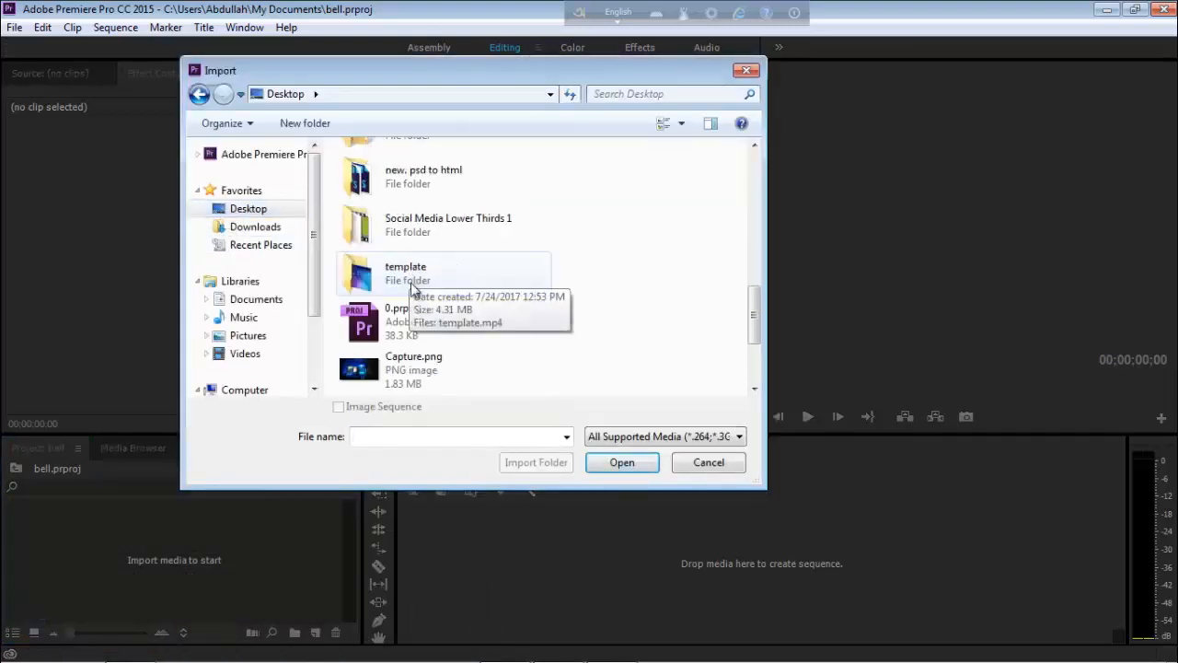
pyautogui.scroll(3, 429, 337)
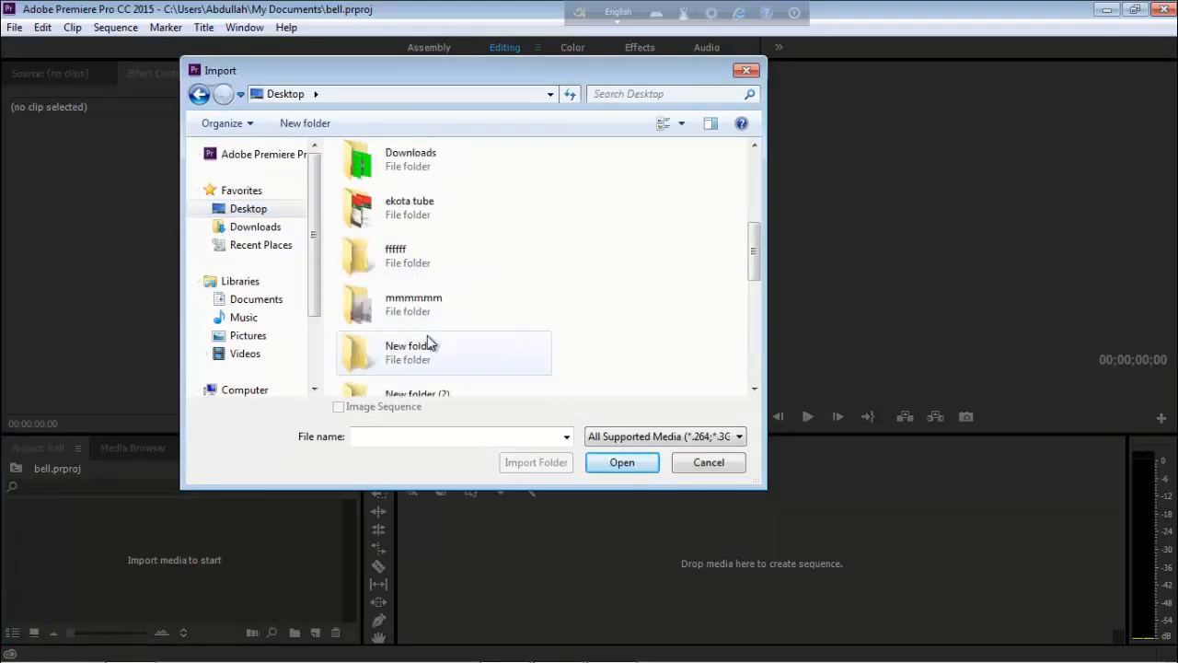
pyautogui.click(411, 218)
pyautogui.doubleClick(411, 218)
pyautogui.doubleClick(378, 194)
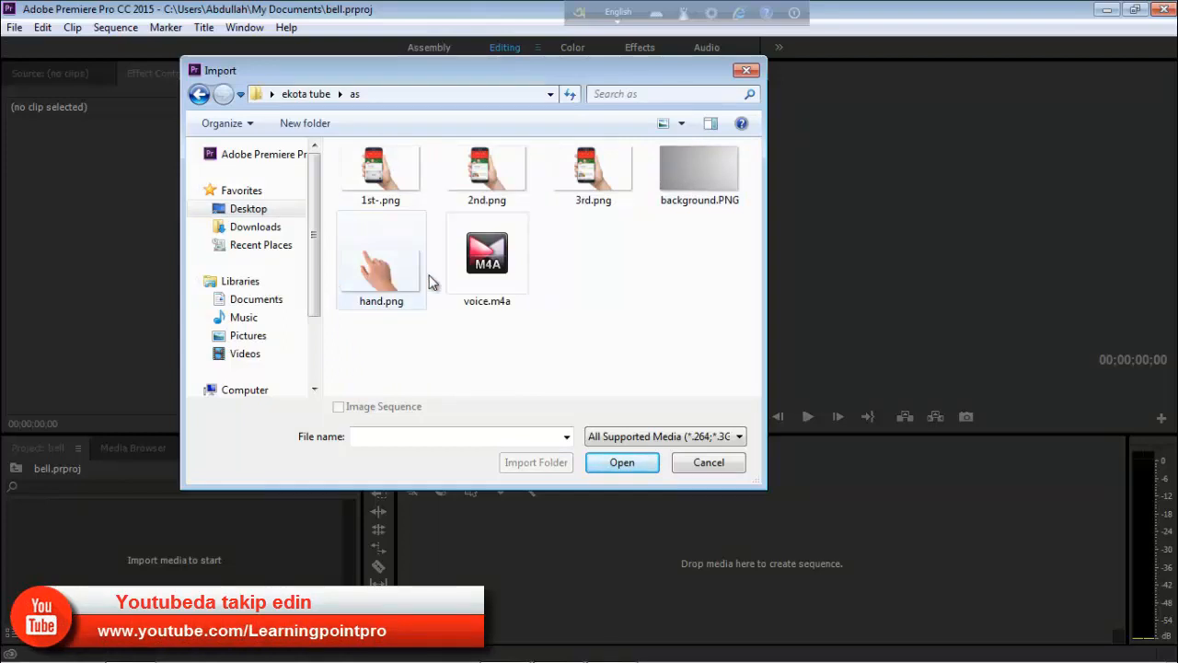
pyautogui.moveTo(744, 361); pyautogui.dragTo(378, 162)
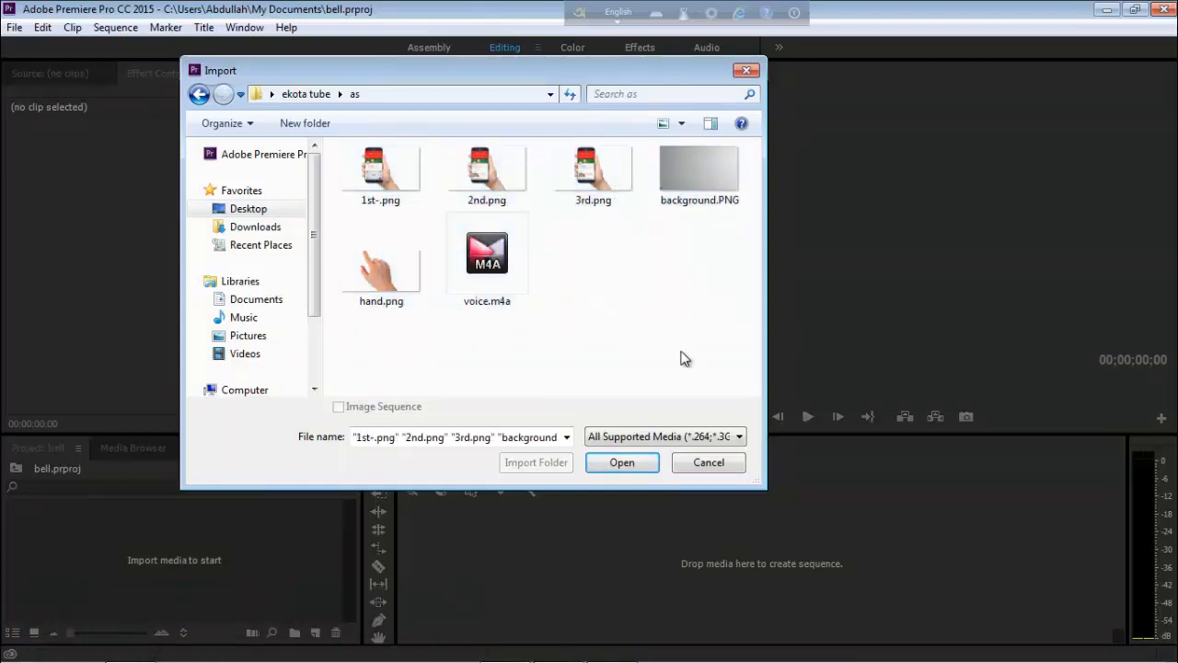
pyautogui.moveTo(706, 363); pyautogui.dragTo(341, 139)
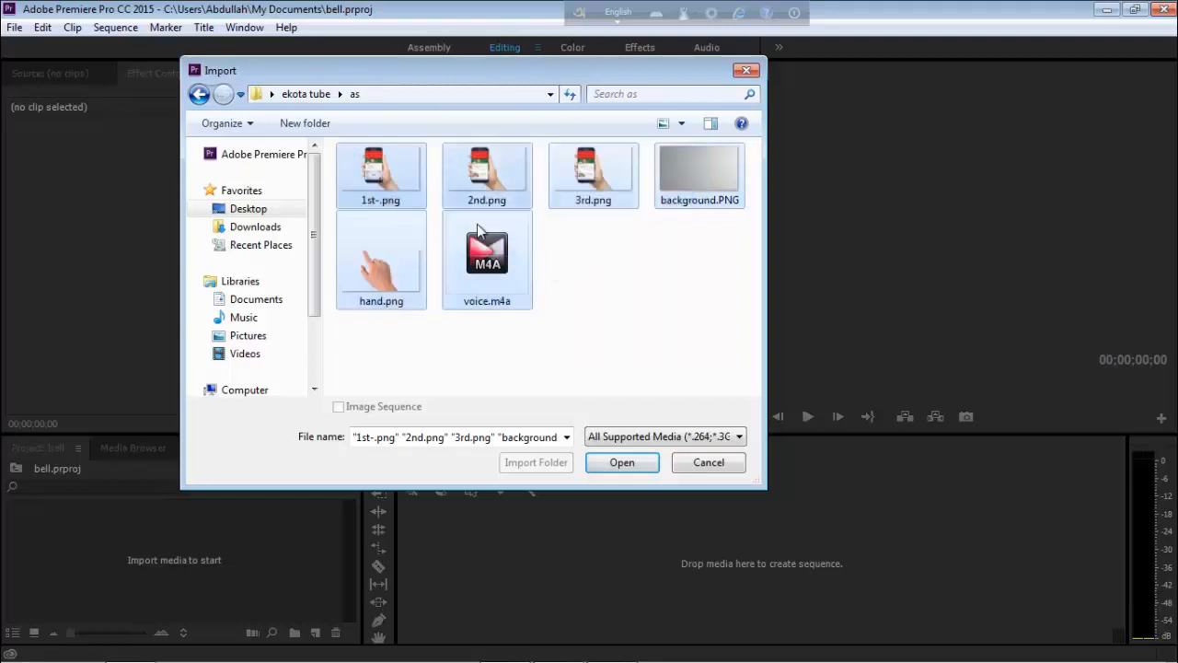
pyautogui.click(615, 463)
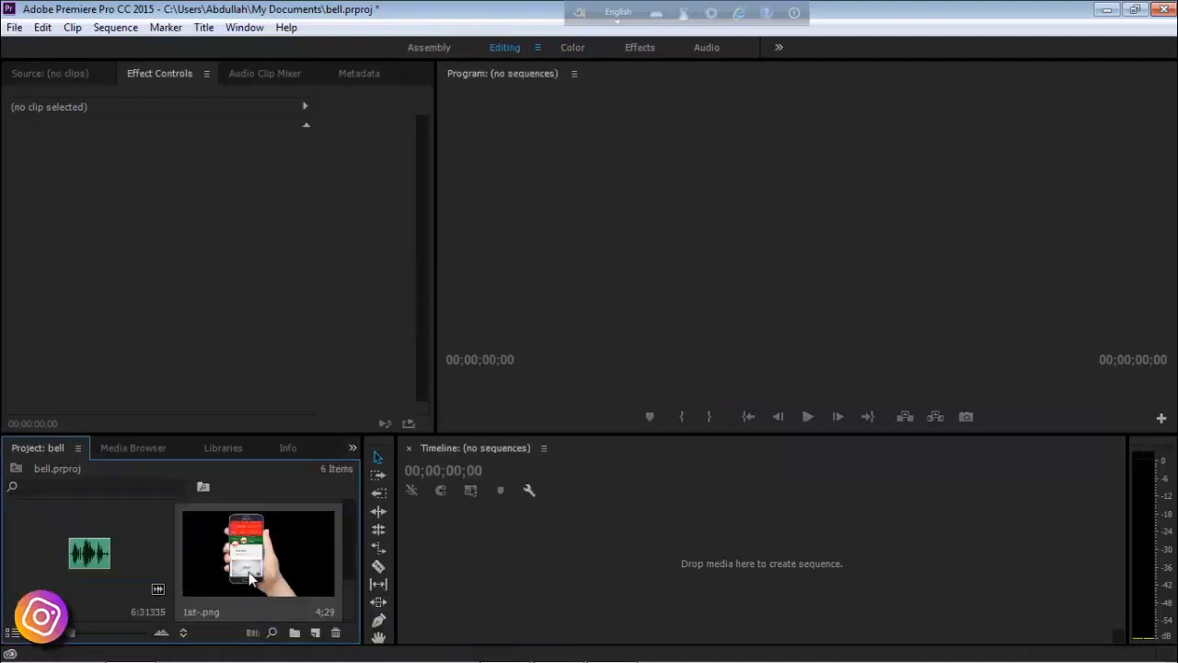
# Step: Create a sequence from background.PNG and extend its clip to a duration of 00;01;14;29
pyautogui.scroll(-3, 328, 562)
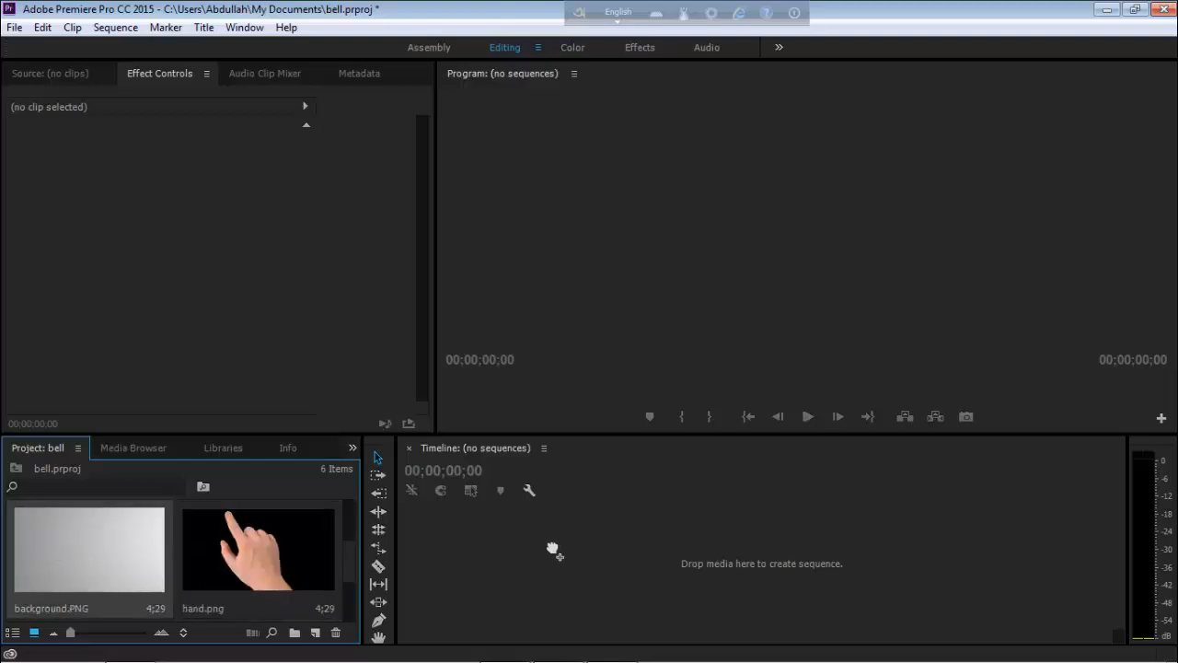
pyautogui.moveTo(556, 558); pyautogui.dragTo(862, 553)
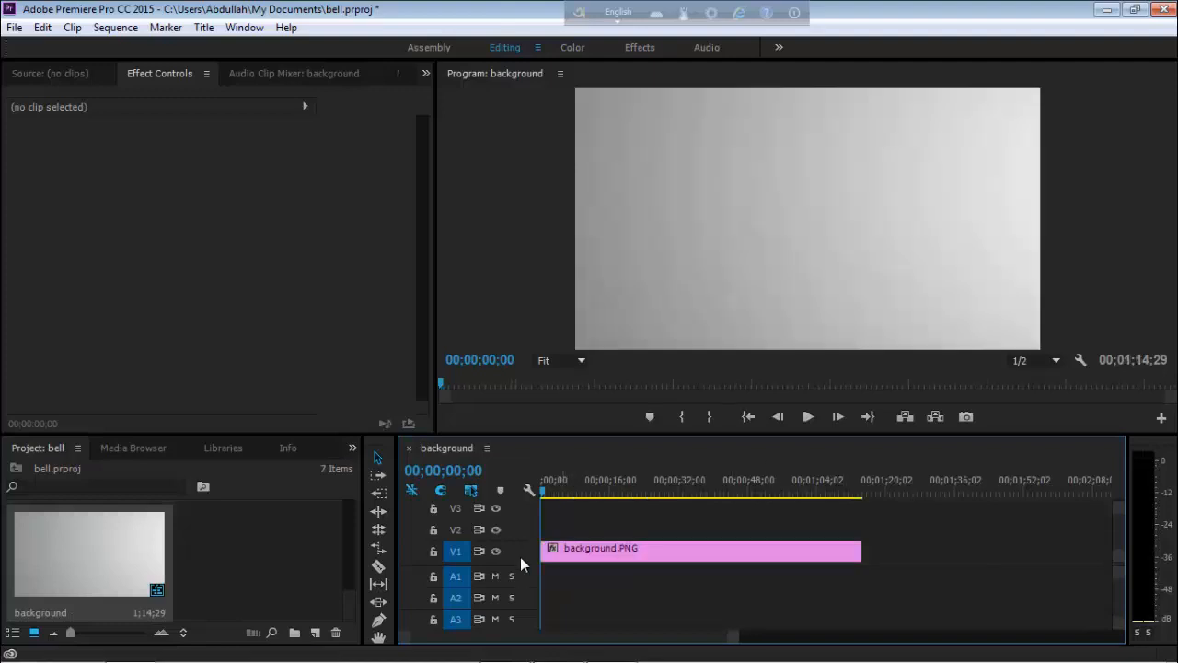
# Step: Place 1st-.png on video track V2 above the background, starting at 00;00;00;24
pyautogui.scroll(-2, 123, 560)
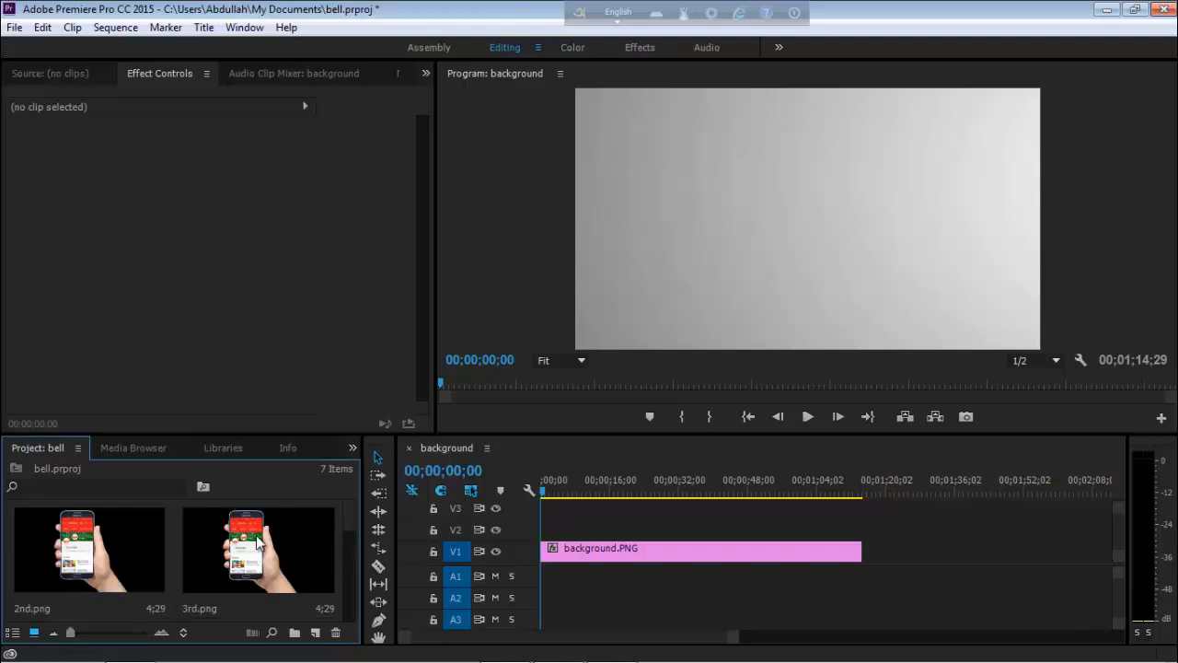
pyautogui.click(258, 543)
pyautogui.scroll(2, 248, 553)
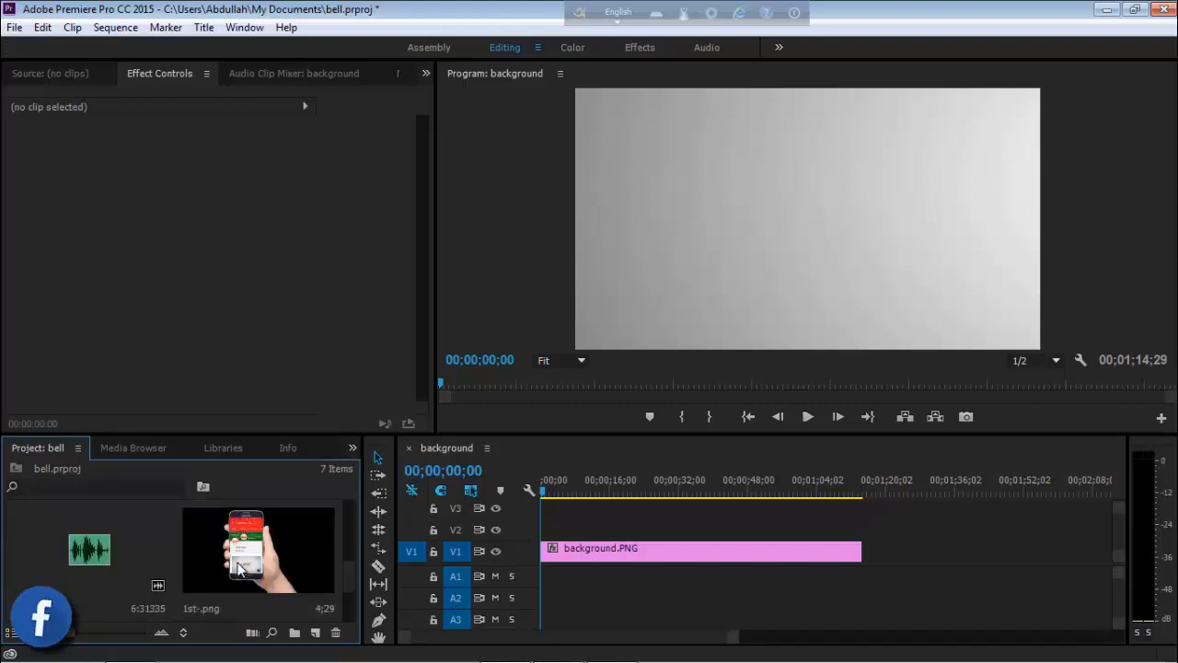
pyautogui.moveTo(242, 568); pyautogui.dragTo(563, 534)
pyautogui.moveTo(544, 496); pyautogui.dragTo(550, 533)
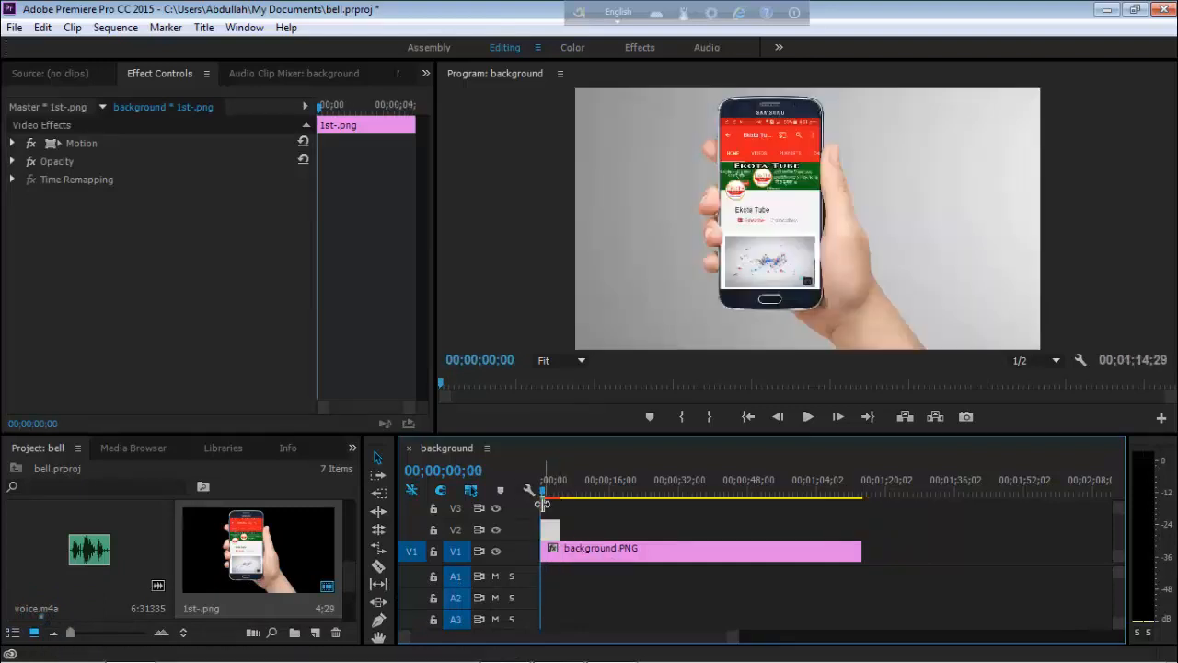
pyautogui.click(545, 494)
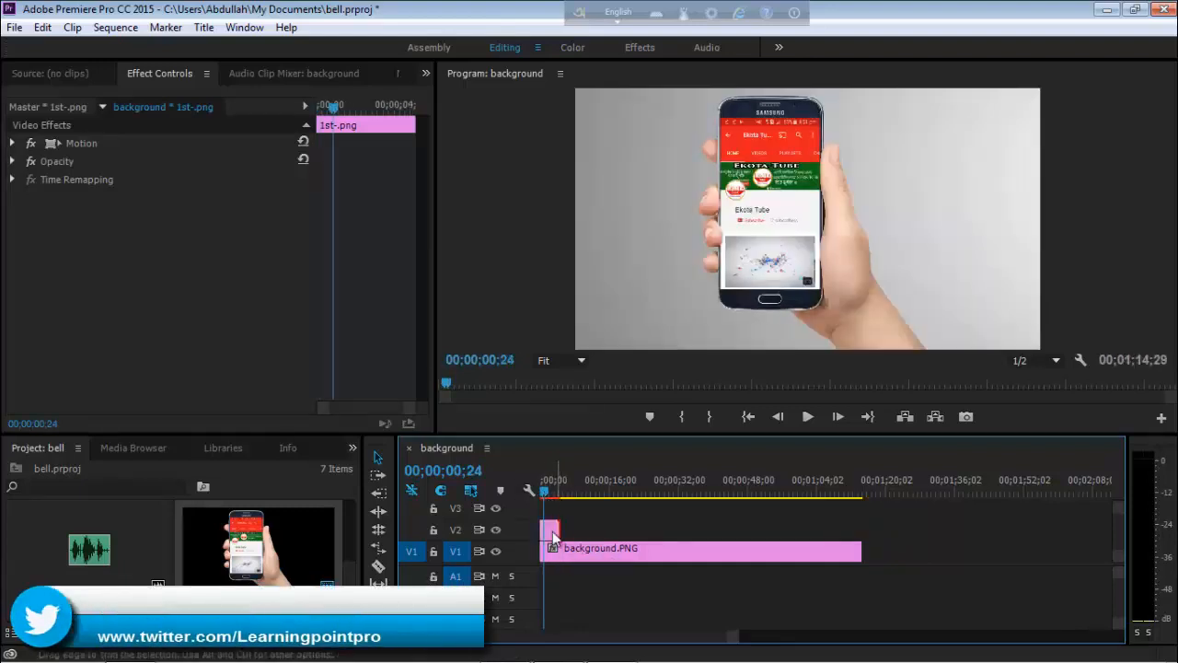
pyautogui.moveTo(554, 533); pyautogui.dragTo(558, 532)
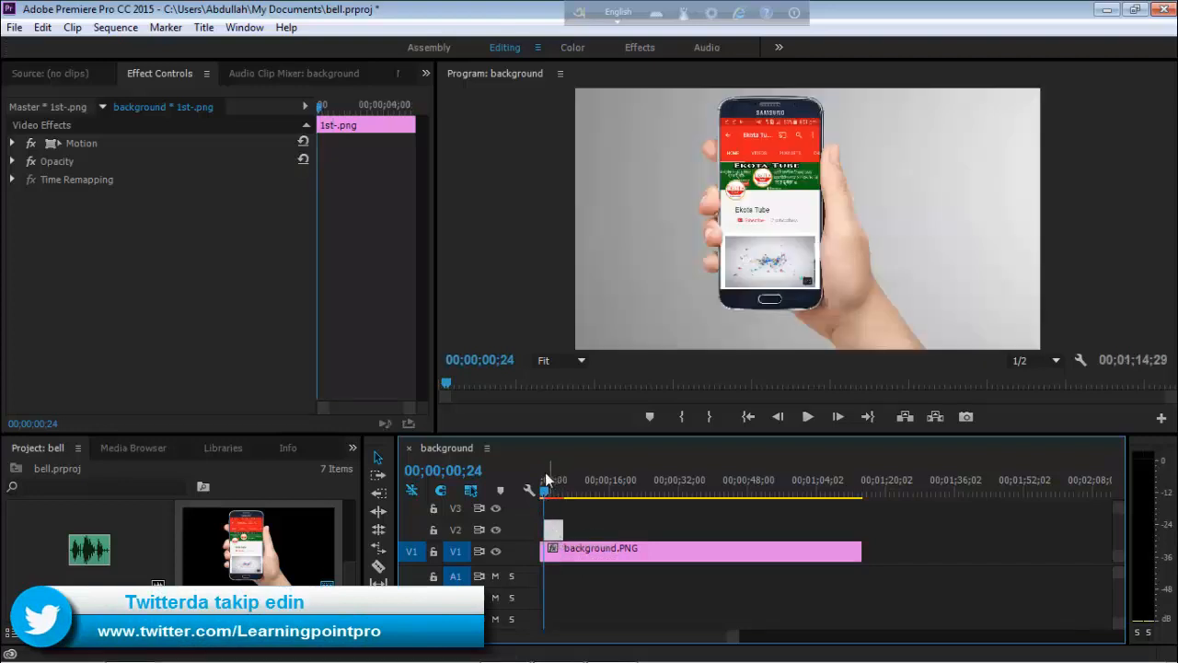
# Step: Enlarge the 1st-.png phone image in the frame to a scale of about 126 and reposition it to about 999, 622
pyautogui.doubleClick(780, 270)
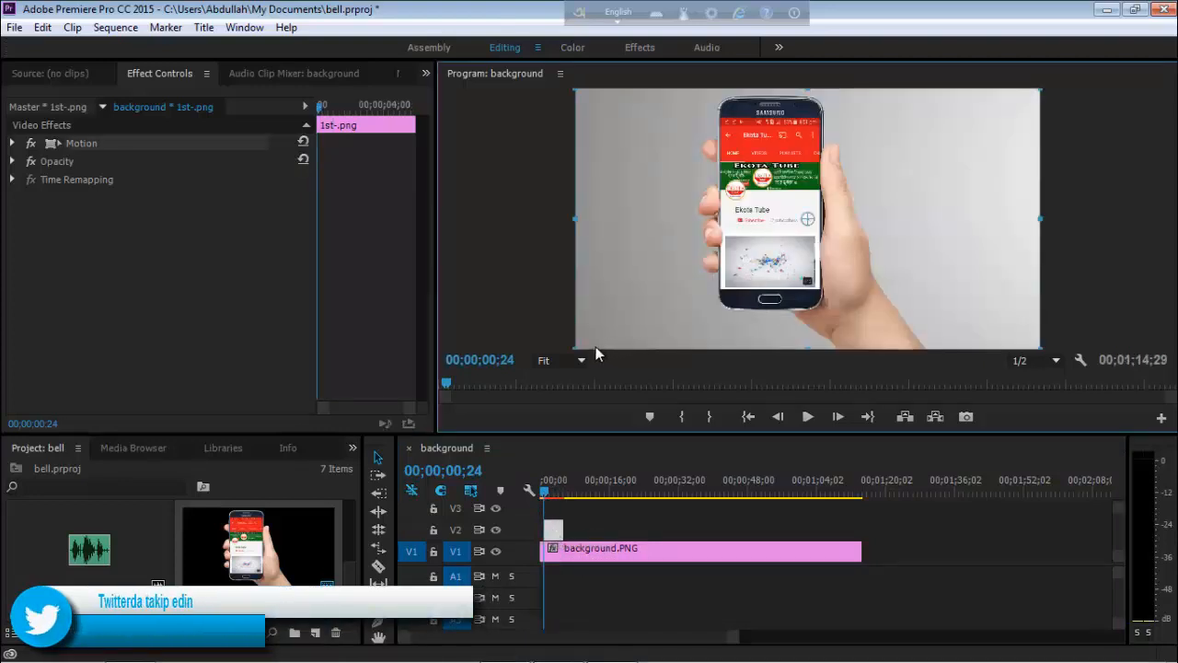
pyautogui.moveTo(577, 348); pyautogui.dragTo(530, 388)
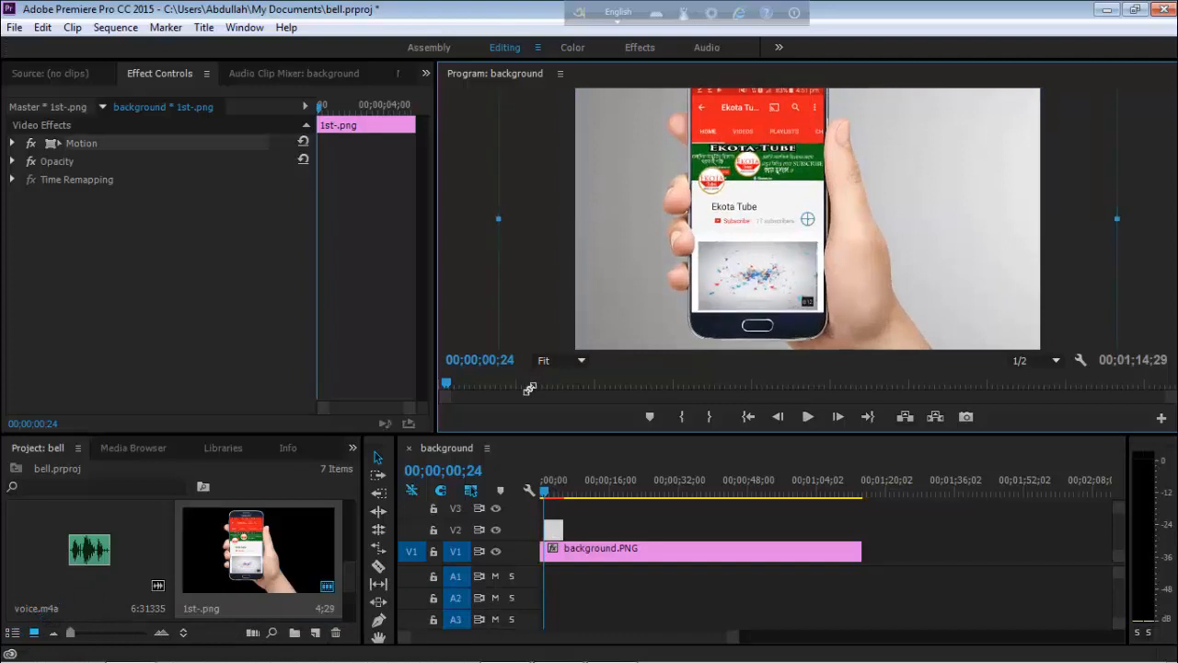
pyautogui.moveTo(734, 281); pyautogui.dragTo(747, 301)
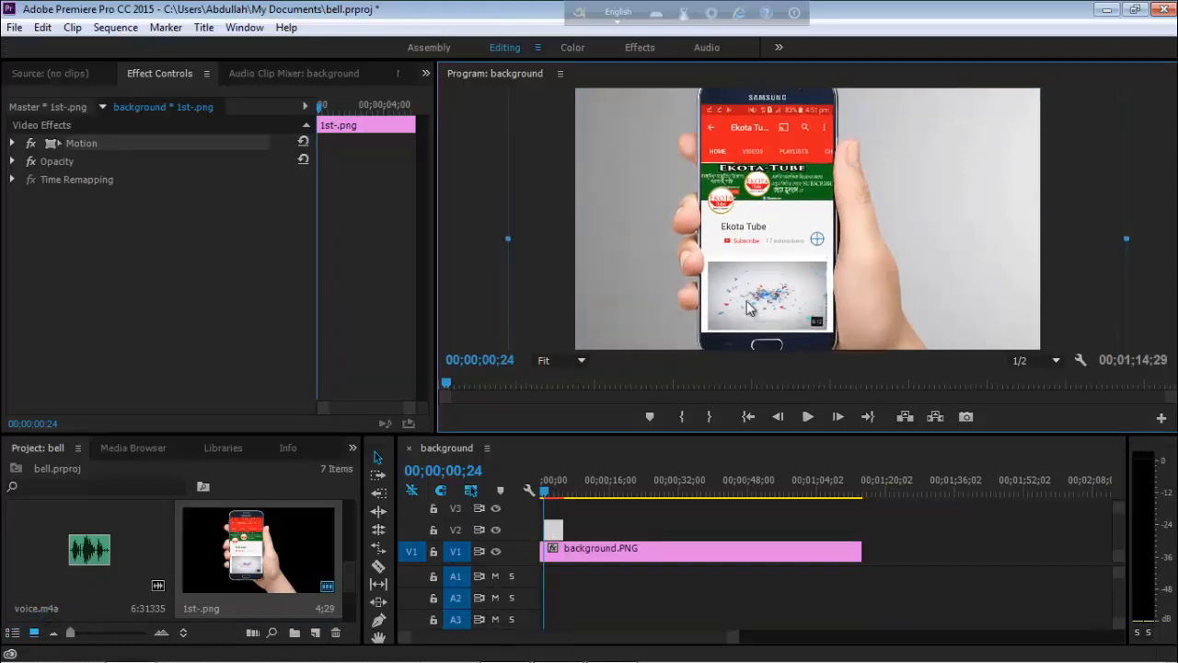
pyautogui.moveTo(506, 238); pyautogui.dragTo(522, 238)
pyautogui.click(485, 224)
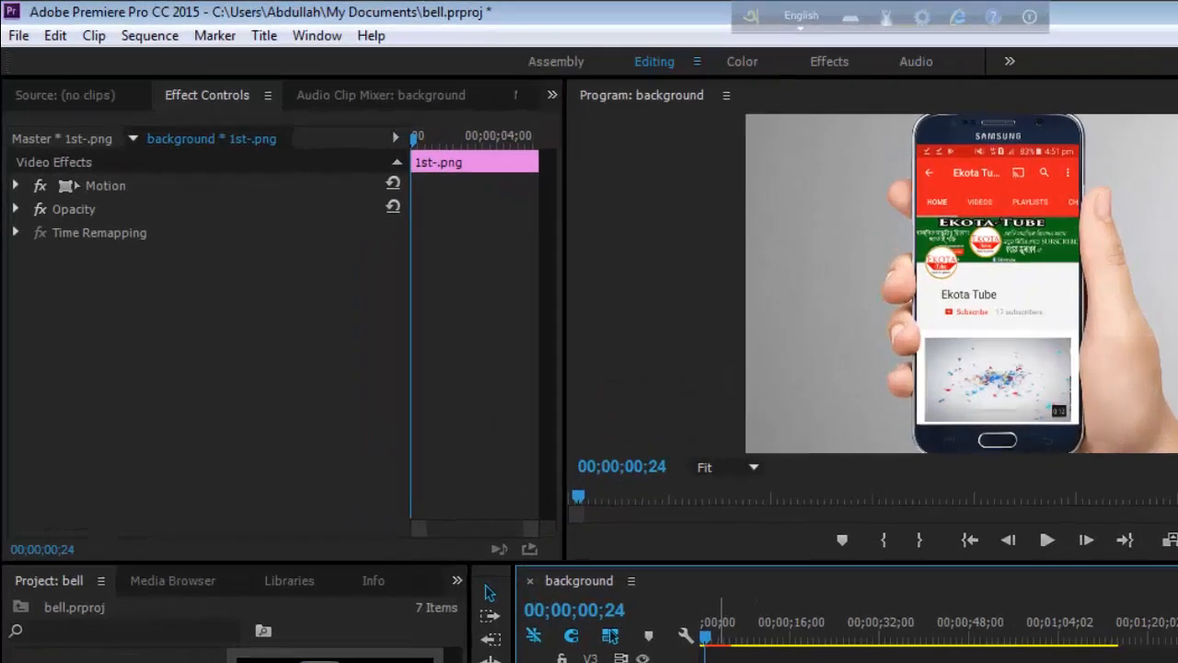
# Step: Enable Position keyframing for 1st-.png at 00;00;00;24 and set the horizontal position to 3071.2, outside the frame
pyautogui.click(15, 185)
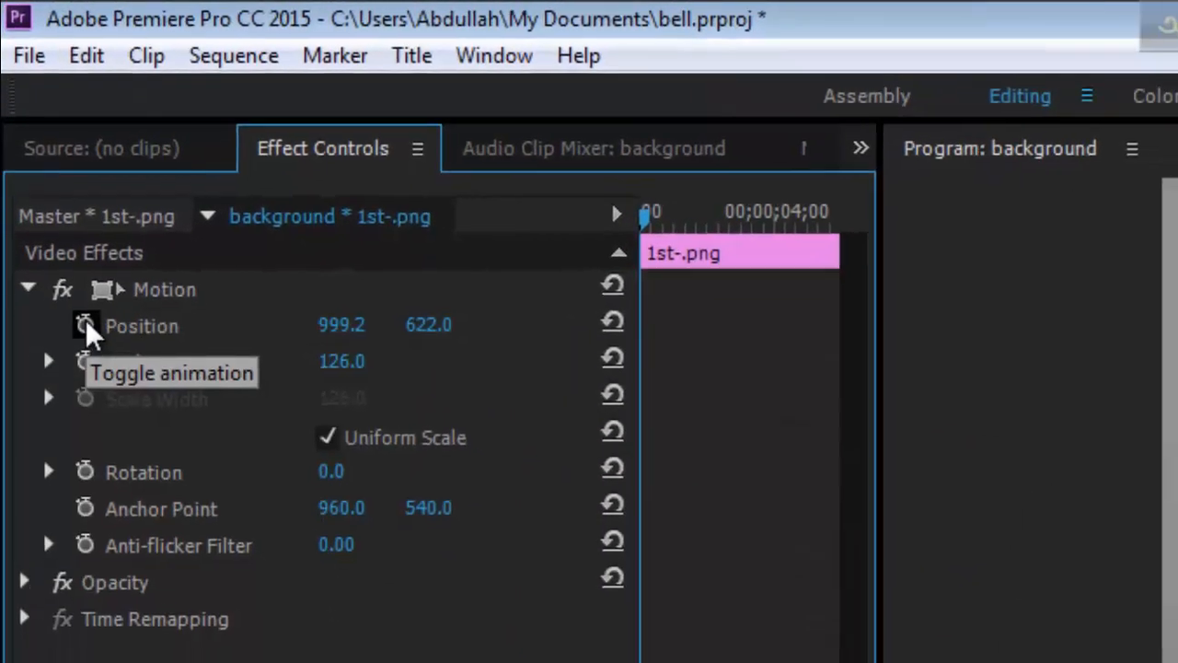
pyautogui.click(86, 325)
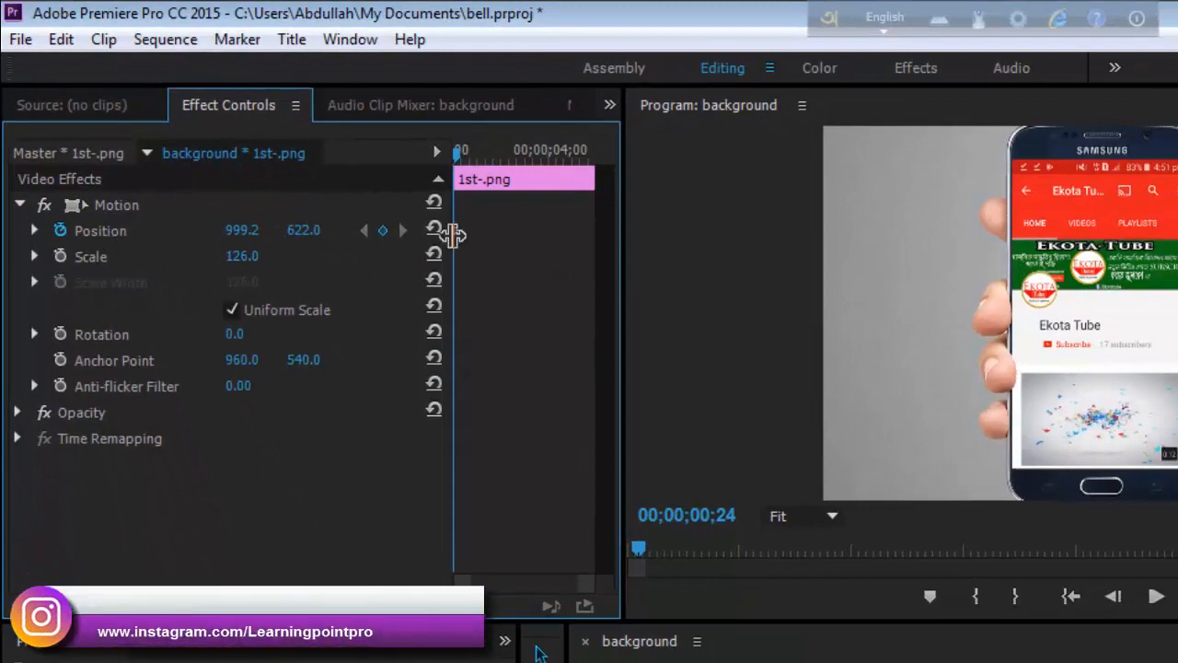
pyautogui.click(1146, 350)
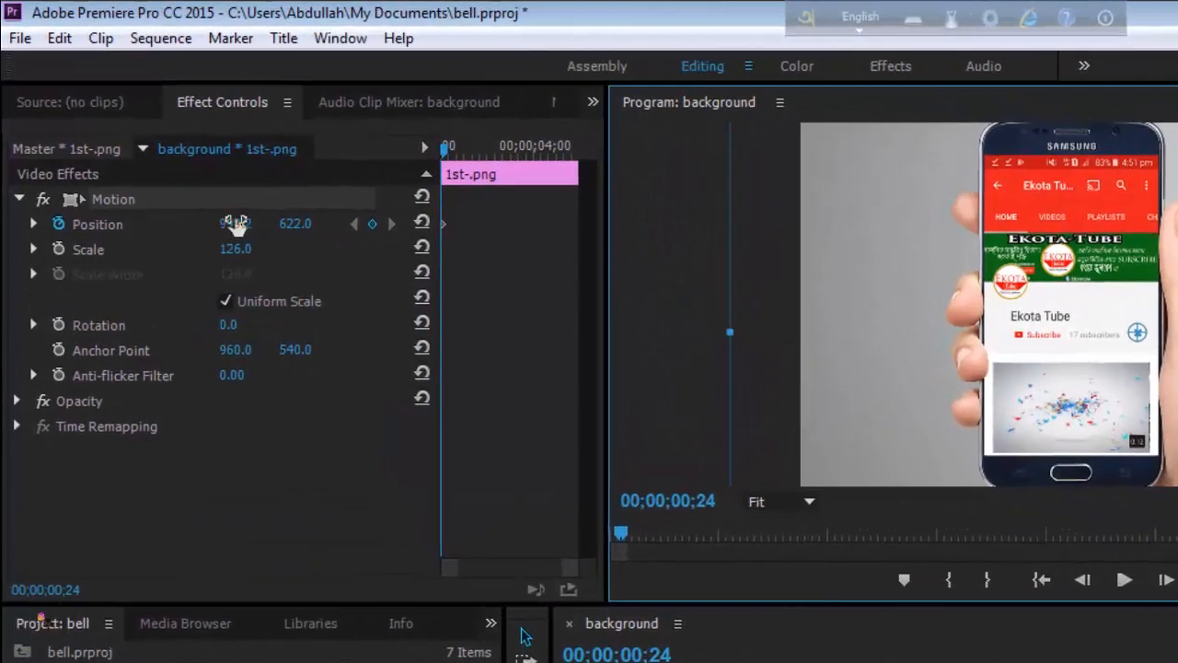
pyautogui.moveTo(234, 223); pyautogui.dragTo(183, 236)
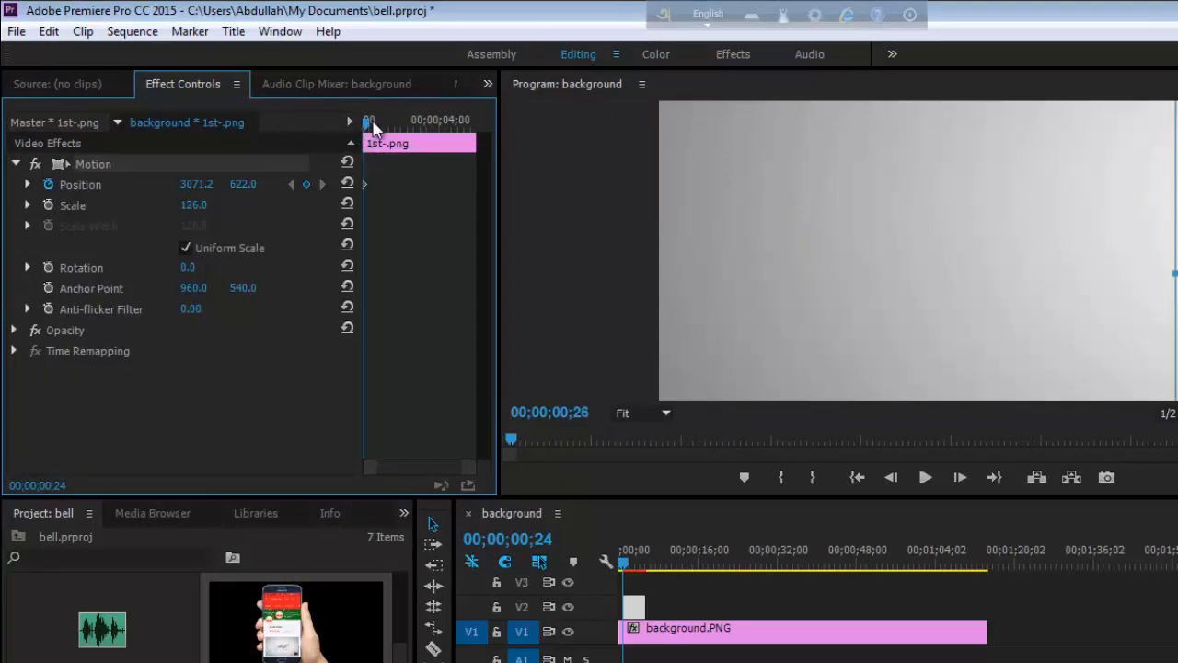
# Step: Add a second Position keyframe for 1st-.png at 00;00;01;08 with the horizontal position at 1162.2
pyautogui.moveTo(372, 126); pyautogui.dragTo(379, 127)
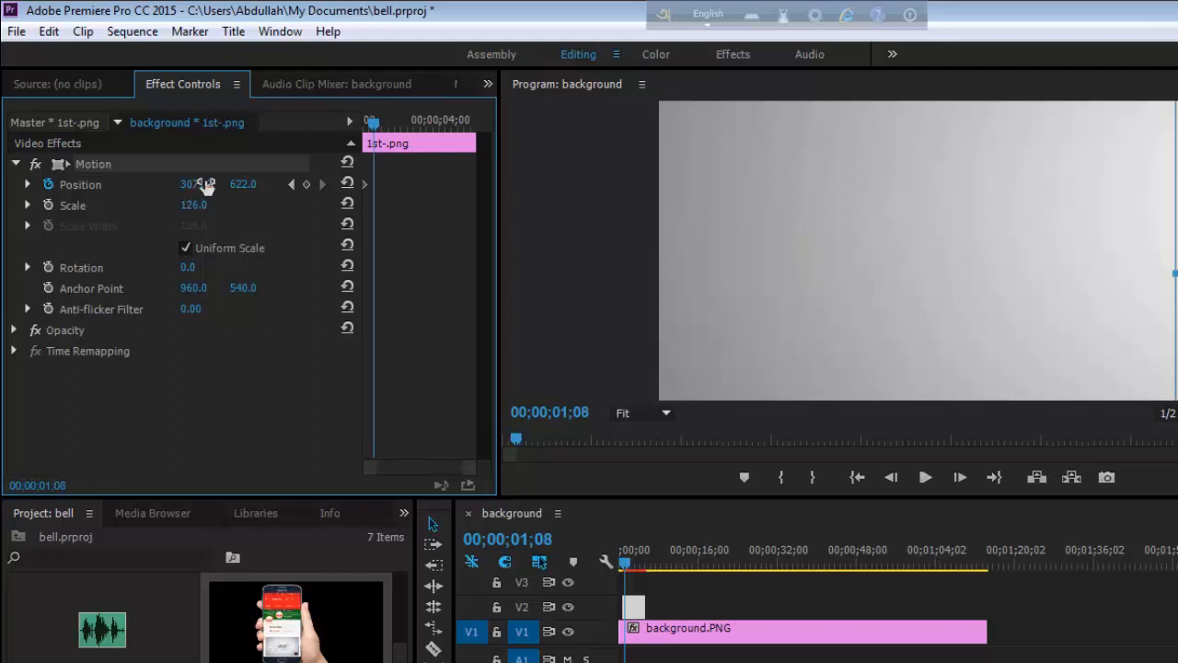
pyautogui.moveTo(206, 185); pyautogui.dragTo(159, 185)
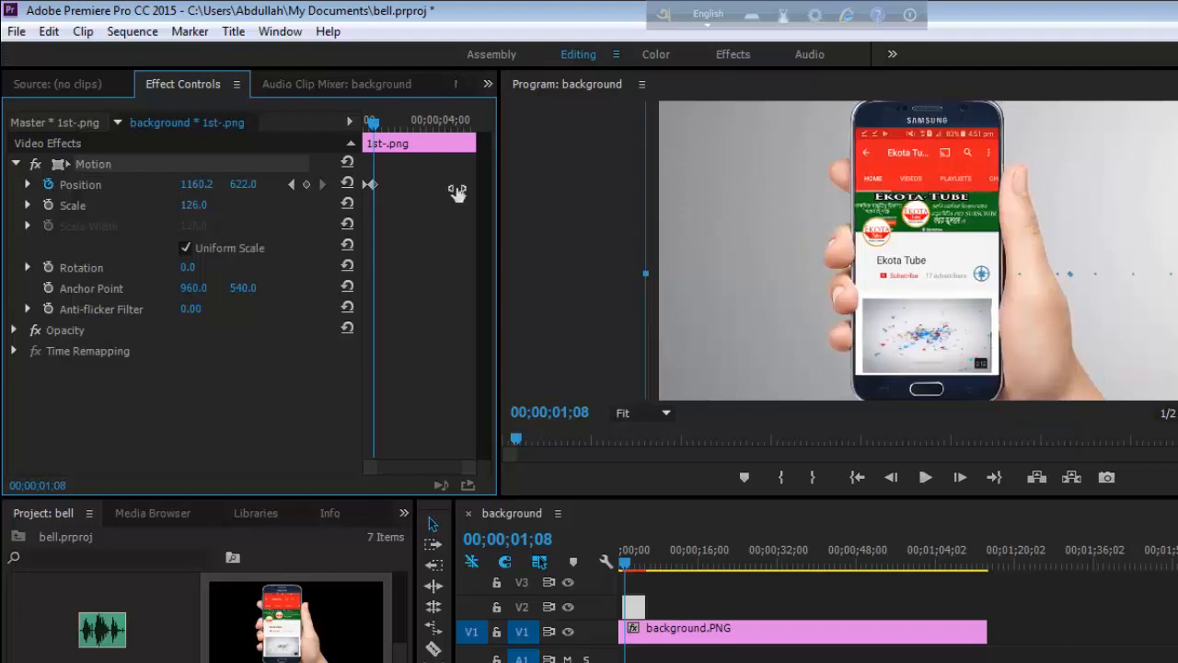
pyautogui.click(514, 175)
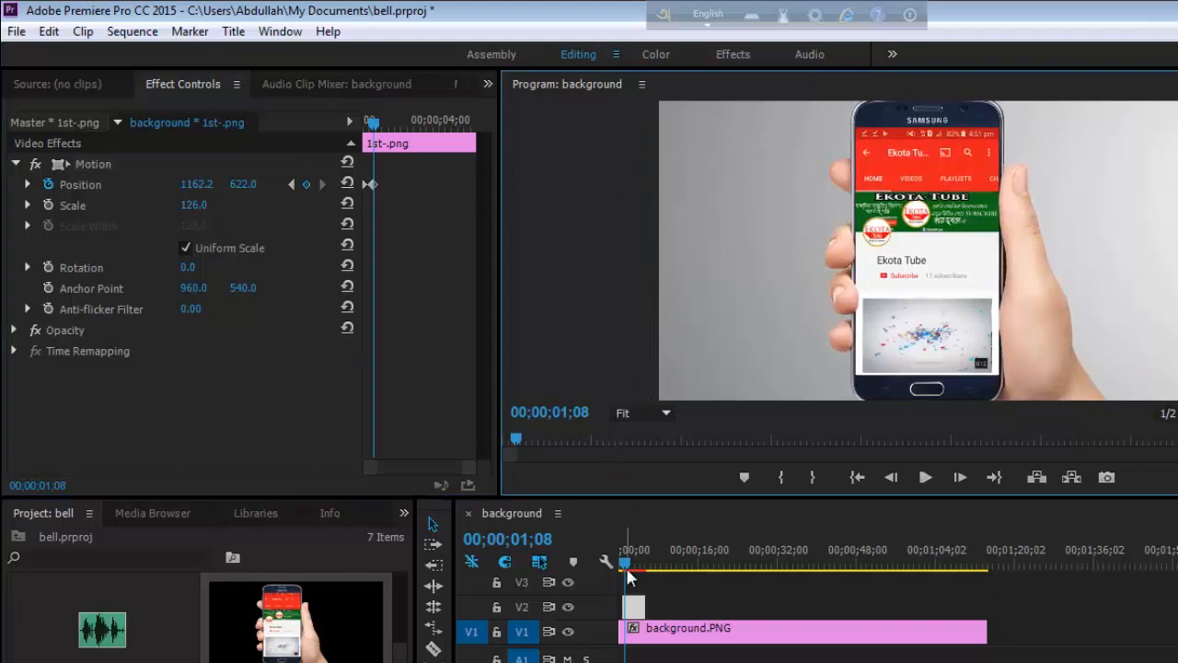
# Step: Play the sequence from the start to preview the phone image sliding in
pyautogui.moveTo(628, 577); pyautogui.dragTo(618, 569)
pyautogui.click(924, 477)
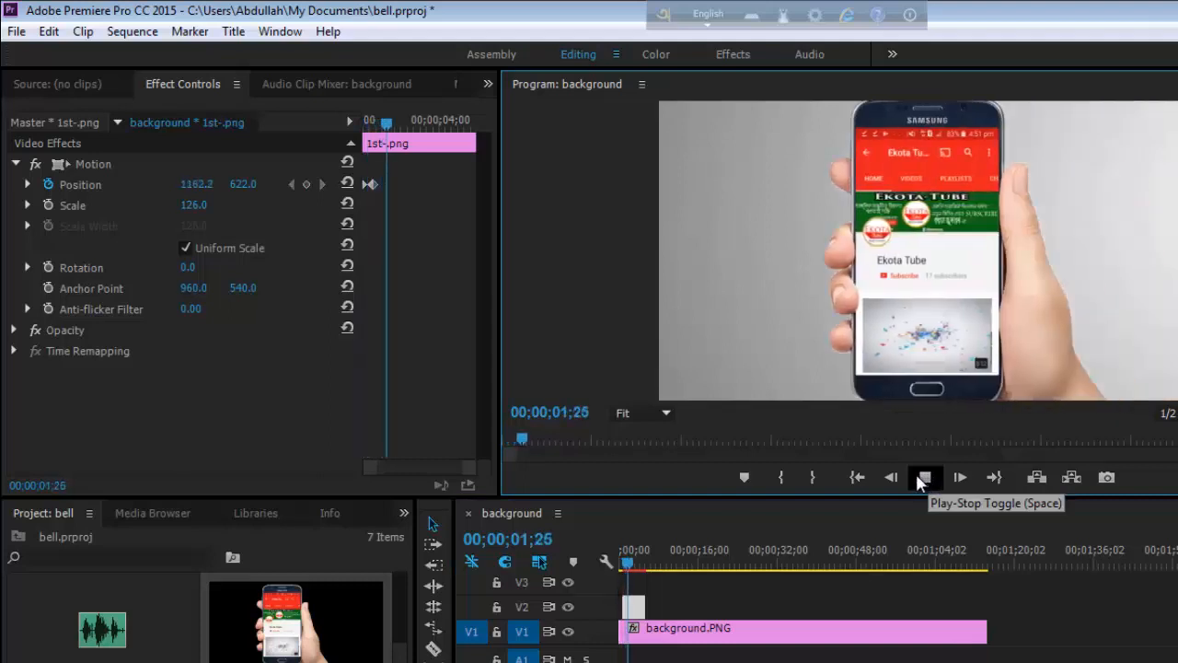
pyautogui.click(924, 477)
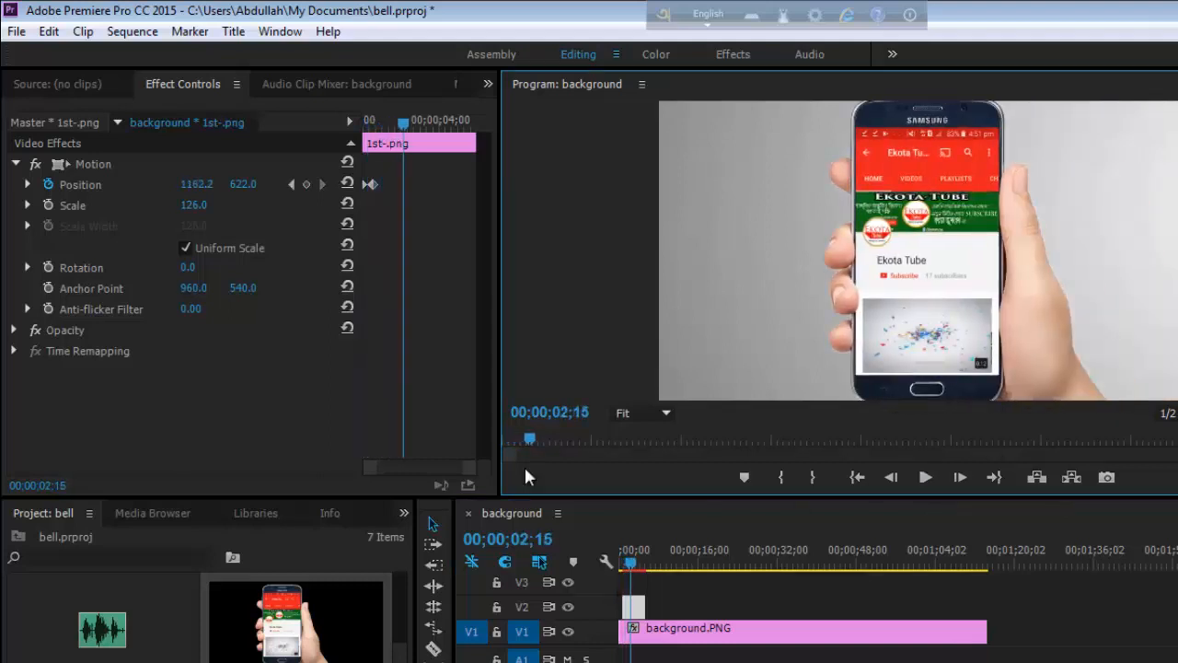
# Step: Move the second Position keyframe slightly further along the clip to slow the slide-in, and play the animation from the start
pyautogui.click(372, 187)
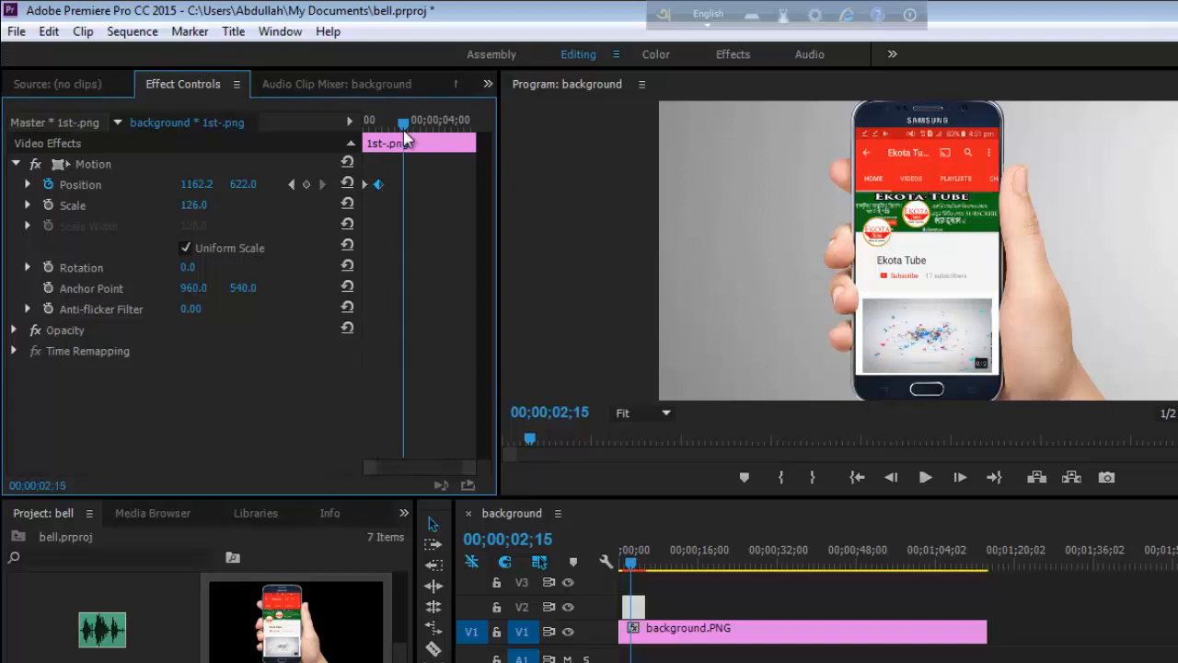
pyautogui.moveTo(403, 125); pyautogui.dragTo(352, 129)
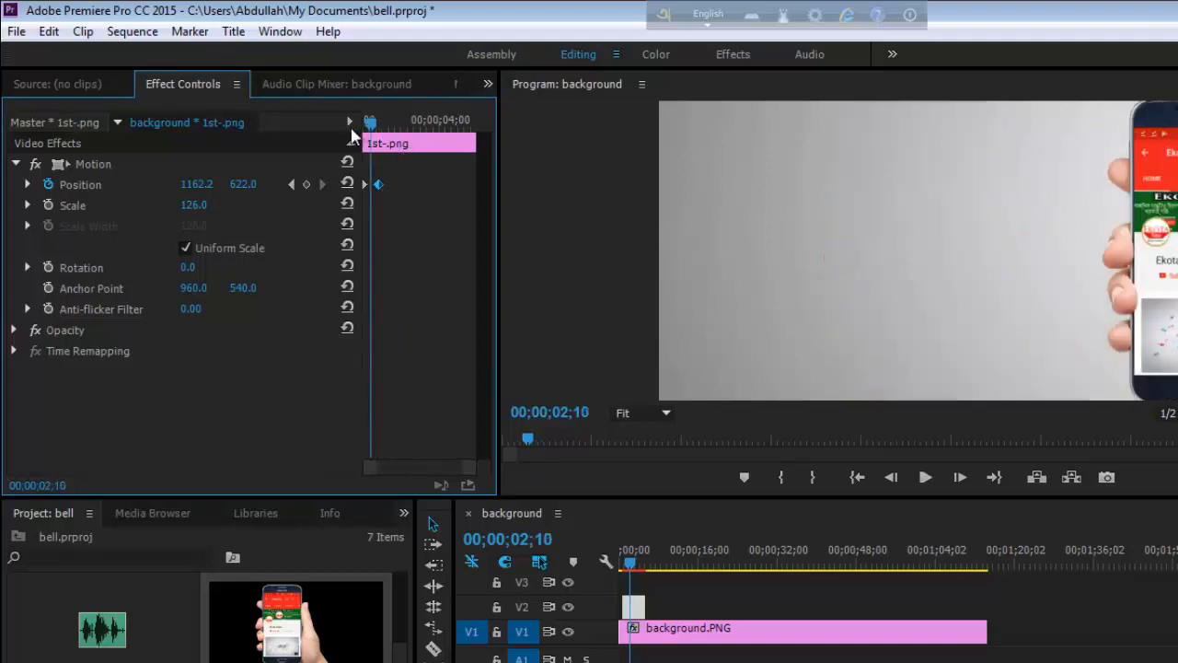
pyautogui.click(924, 477)
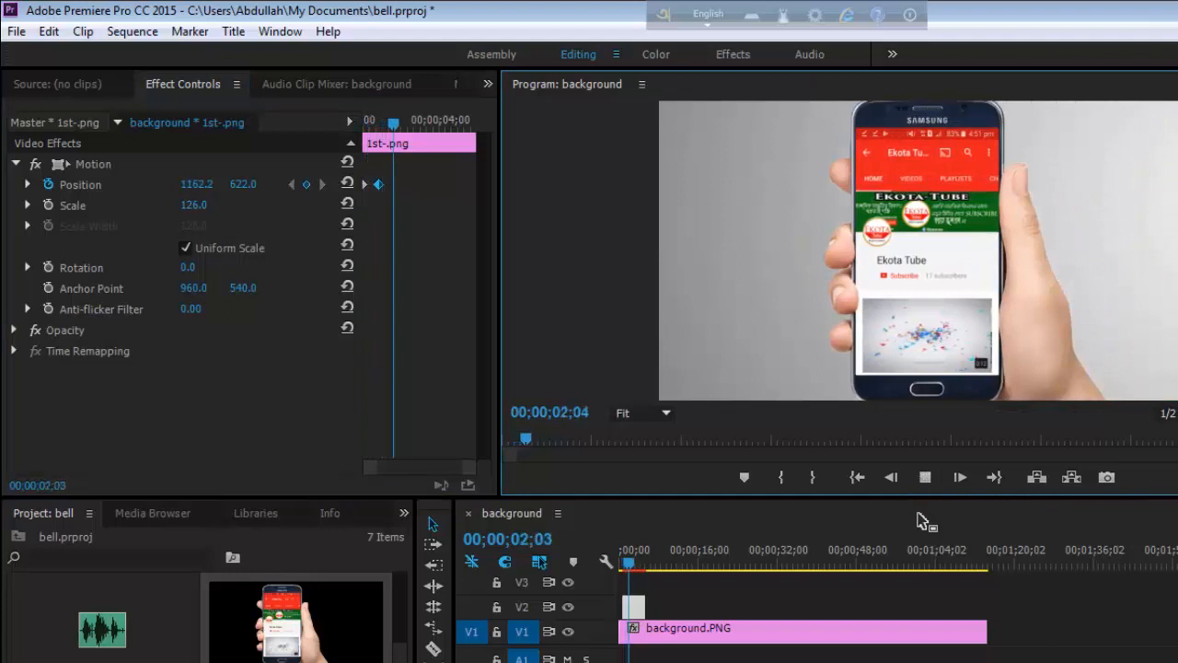
# Step: Replay the phone's slide-in from the start of the clip to check its speed
pyautogui.moveTo(451, 149); pyautogui.dragTo(348, 134)
pyautogui.click(923, 478)
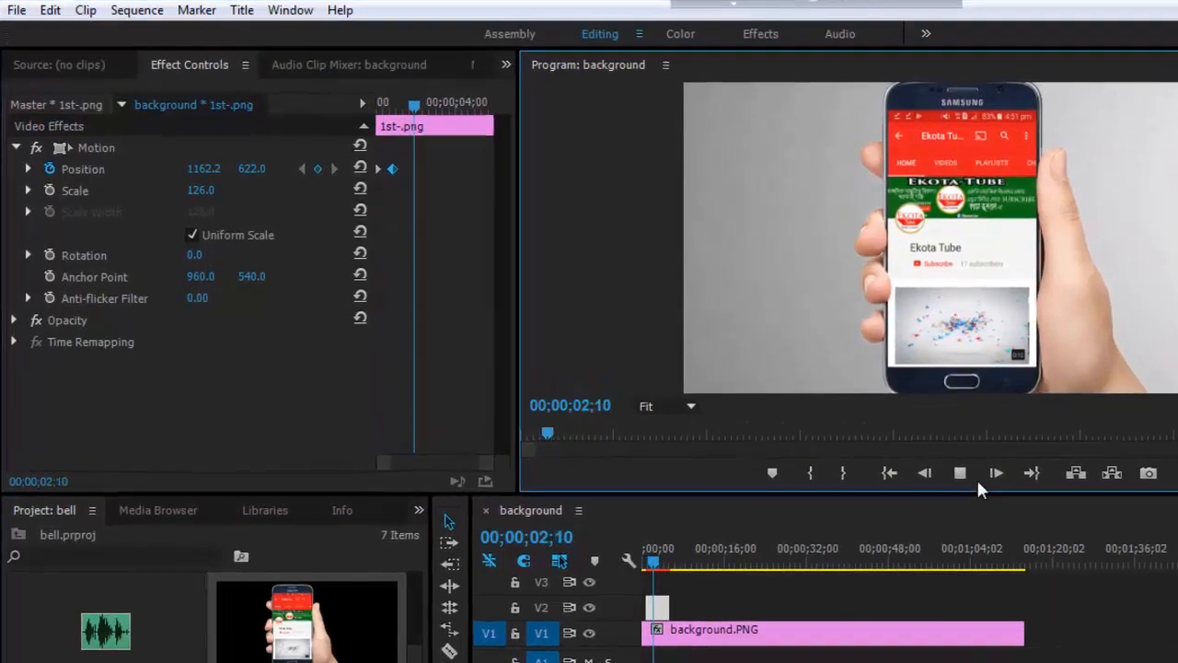
pyautogui.press('space')
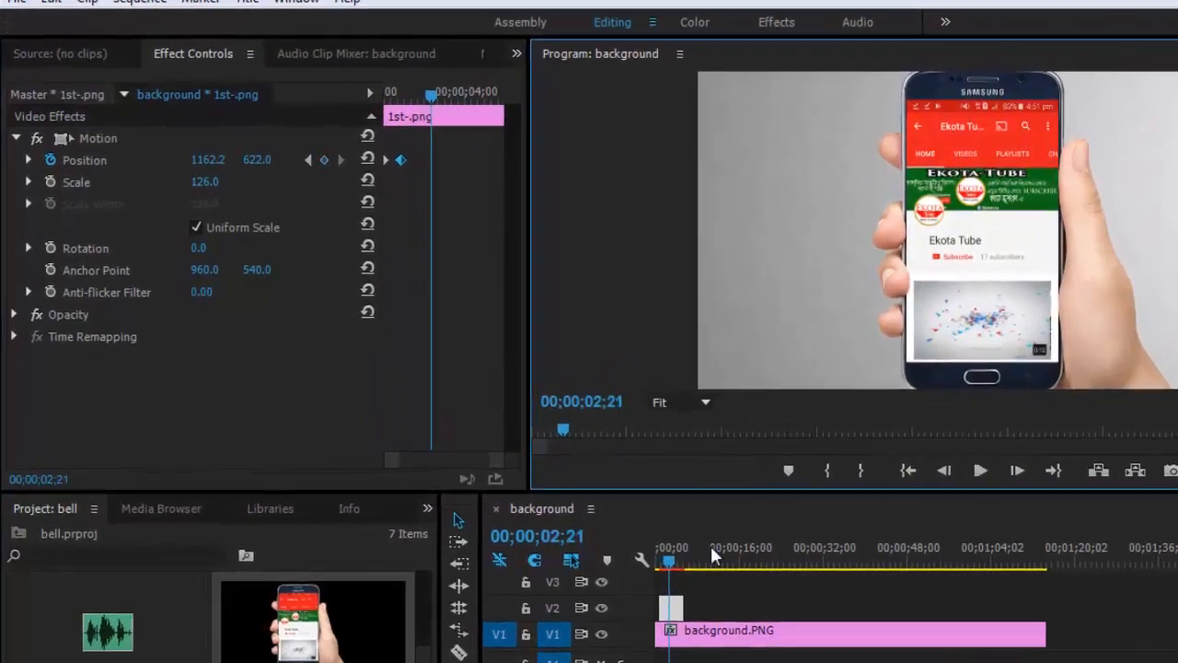
# Step: Shift the second Position keyframe of 1st-.png to just past 00;00;01;26 and preview the slower slide-in from the clip's start
pyautogui.moveTo(400, 160); pyautogui.dragTo(411, 158)
pyautogui.moveTo(430, 102); pyautogui.dragTo(351, 95)
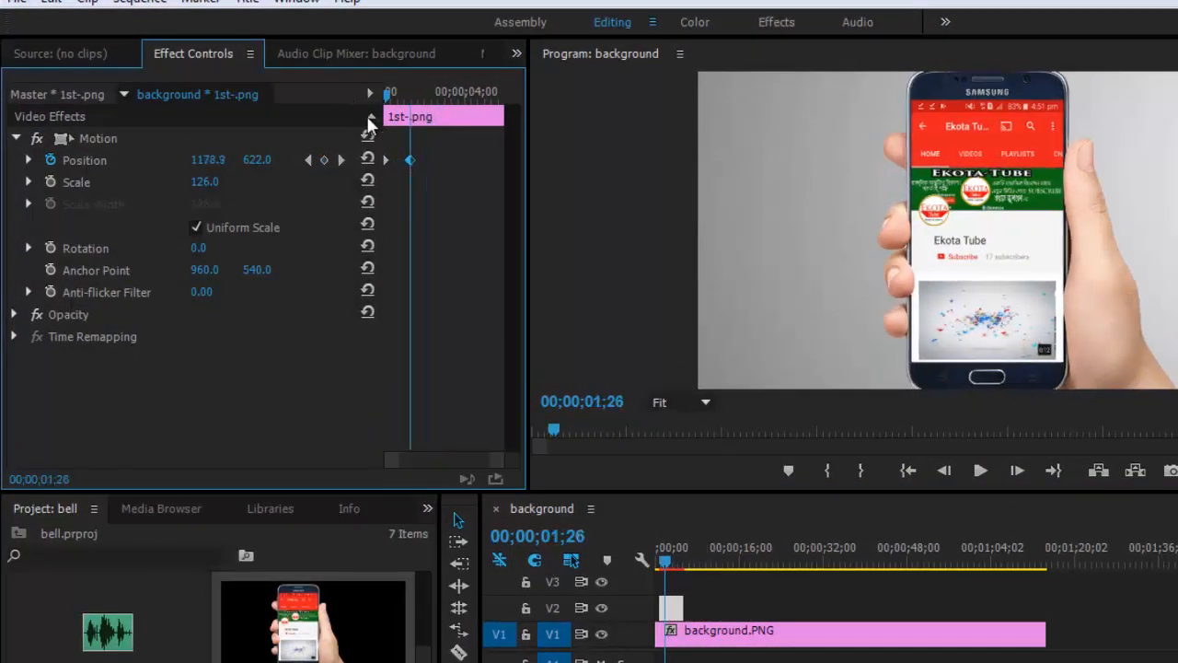
pyautogui.click(979, 472)
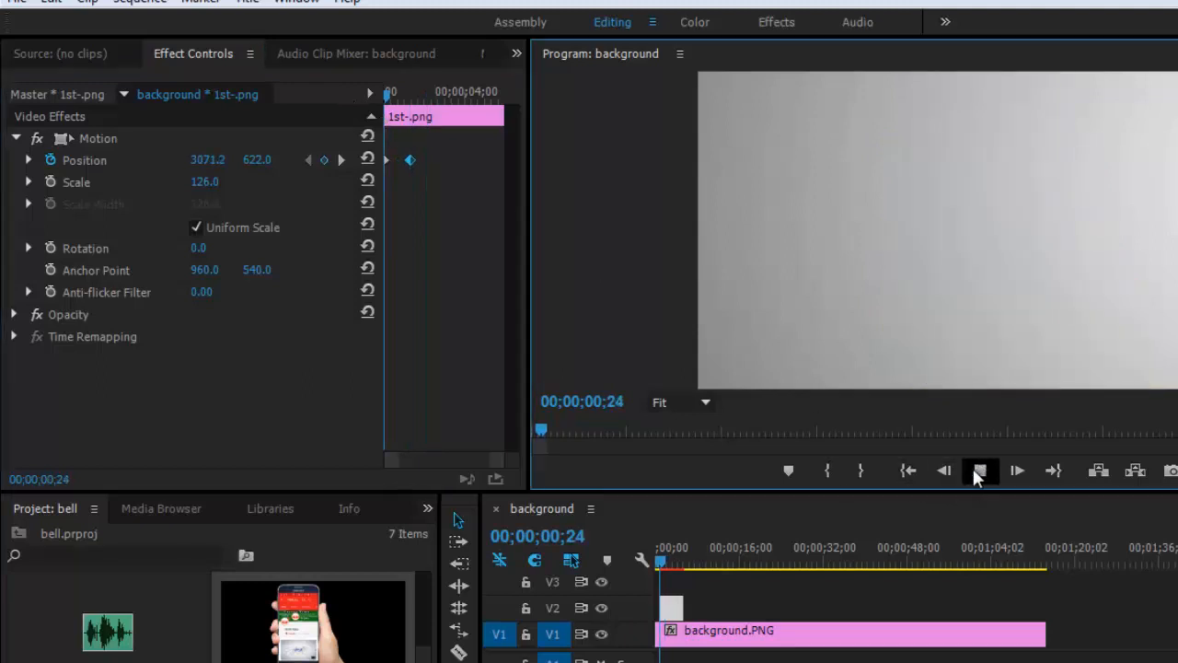
pyautogui.click(943, 471)
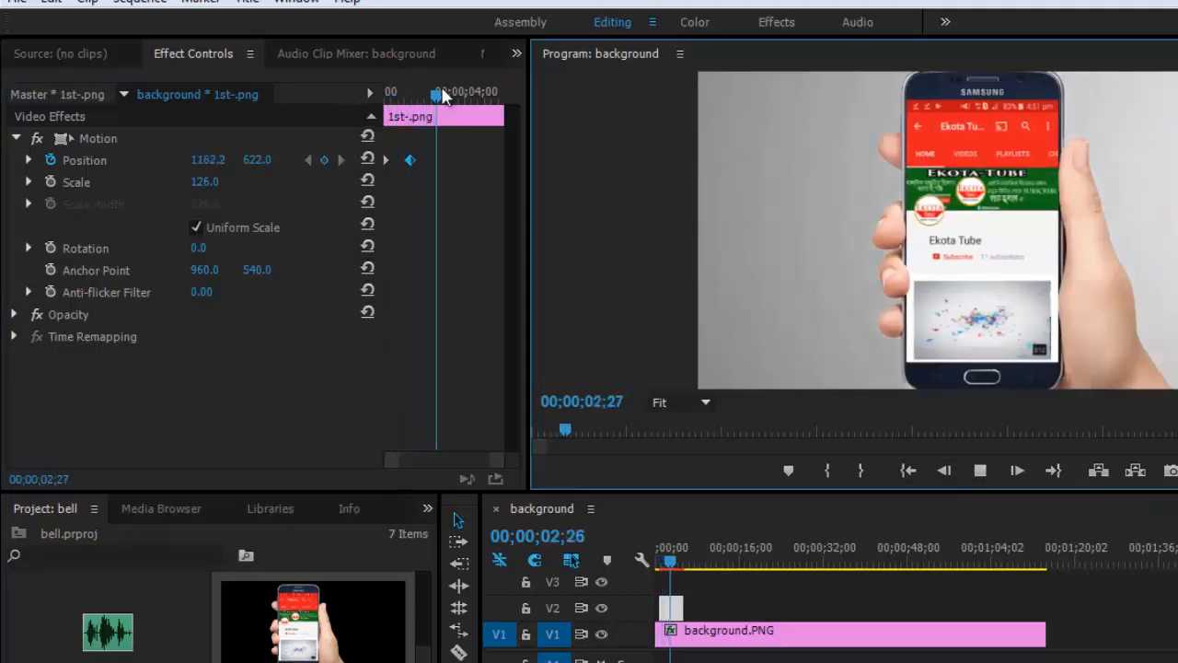
# Step: Place hand.png on track V5 starting at 00;00;02;06, above the phone clip
pyautogui.moveTo(423, 96); pyautogui.dragTo(422, 98)
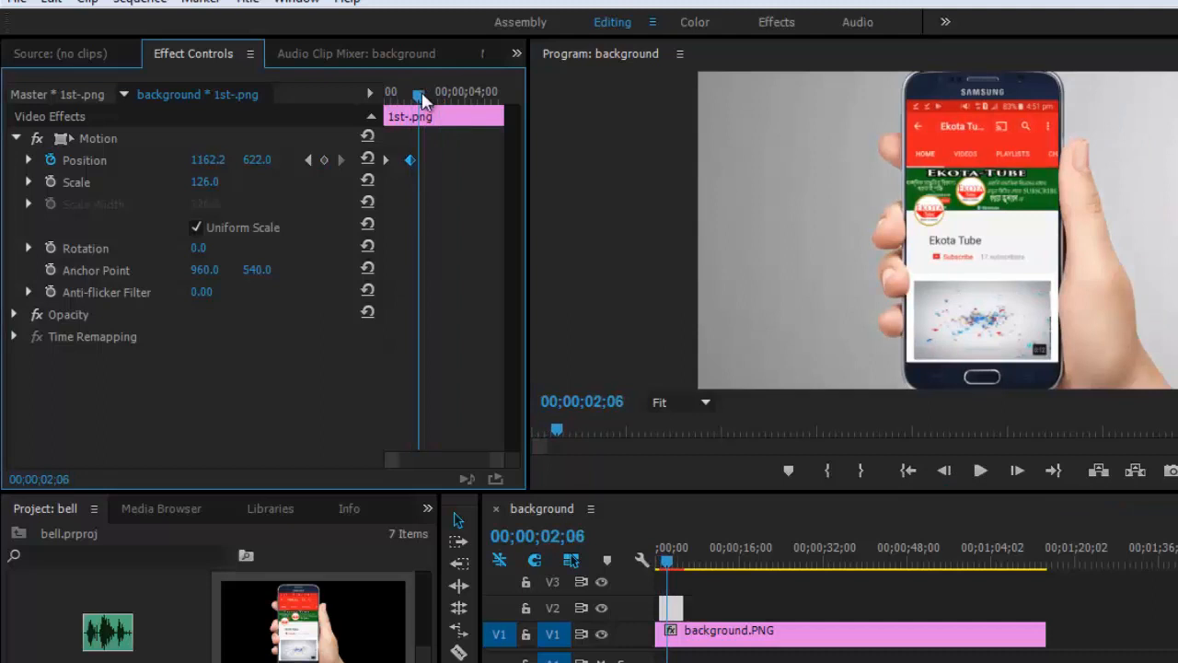
pyautogui.click(281, 615)
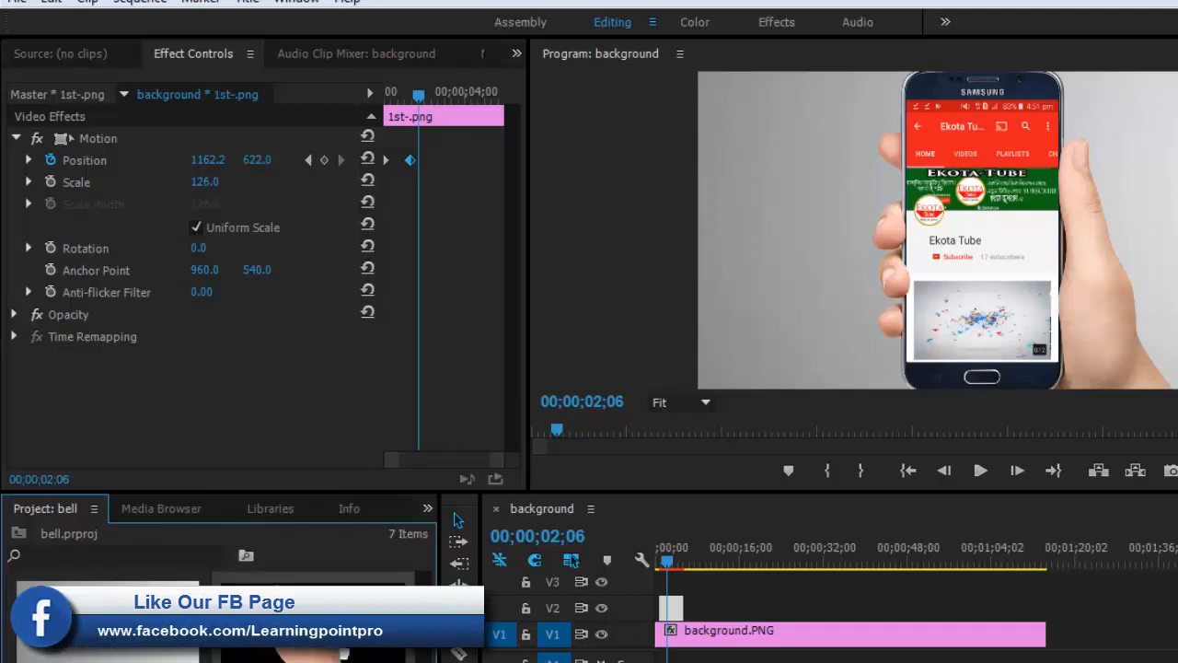
pyautogui.moveTo(313, 635); pyautogui.dragTo(685, 575)
pyautogui.moveTo(705, 493); pyautogui.dragTo(706, 313)
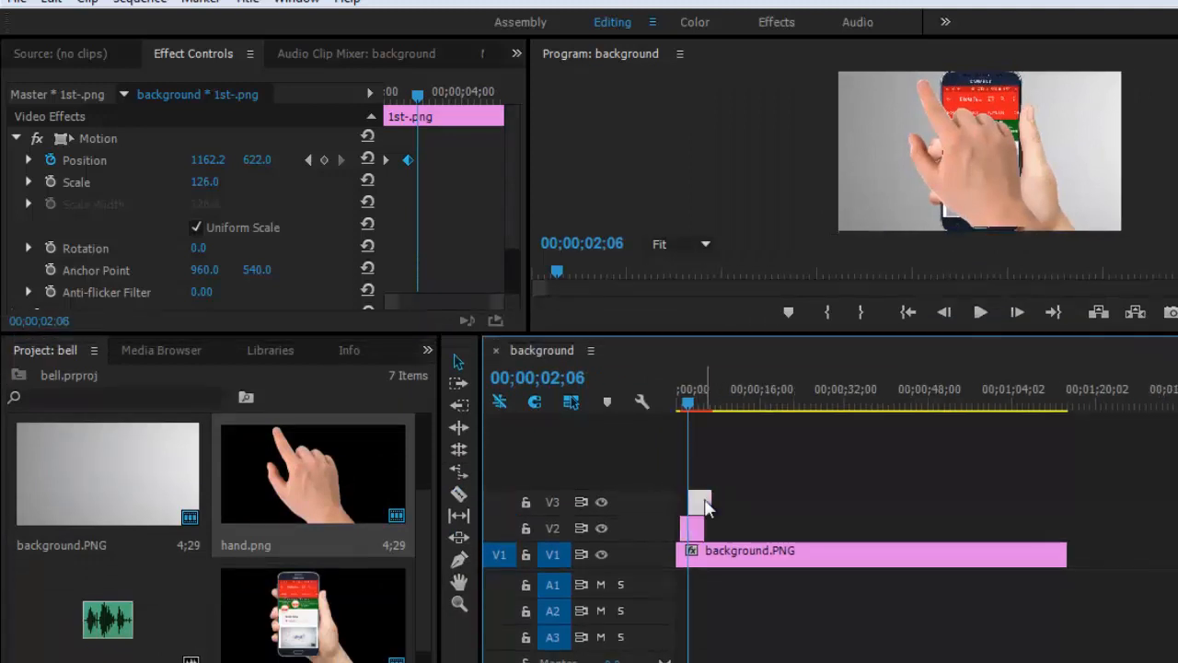
pyautogui.click(705, 506)
pyautogui.moveTo(705, 507); pyautogui.dragTo(714, 454)
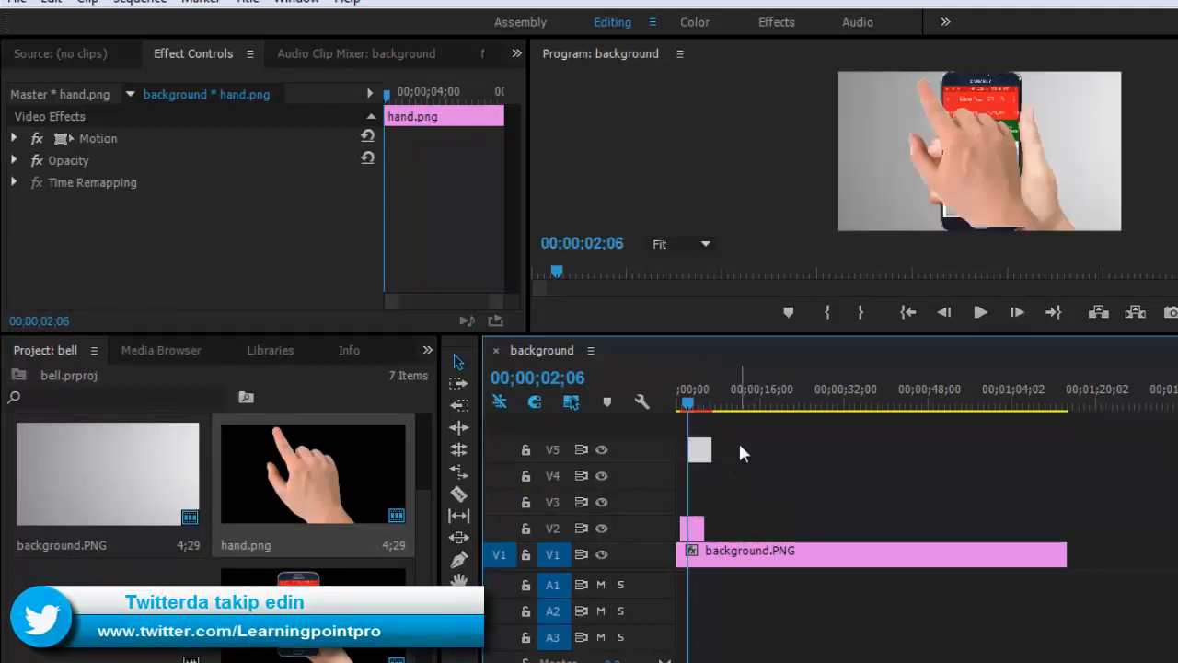
# Step: Move the hand image down to position 1244.4, 1428.2 and enable Position keyframing for it at 00;00;02;06
pyautogui.click(1002, 175)
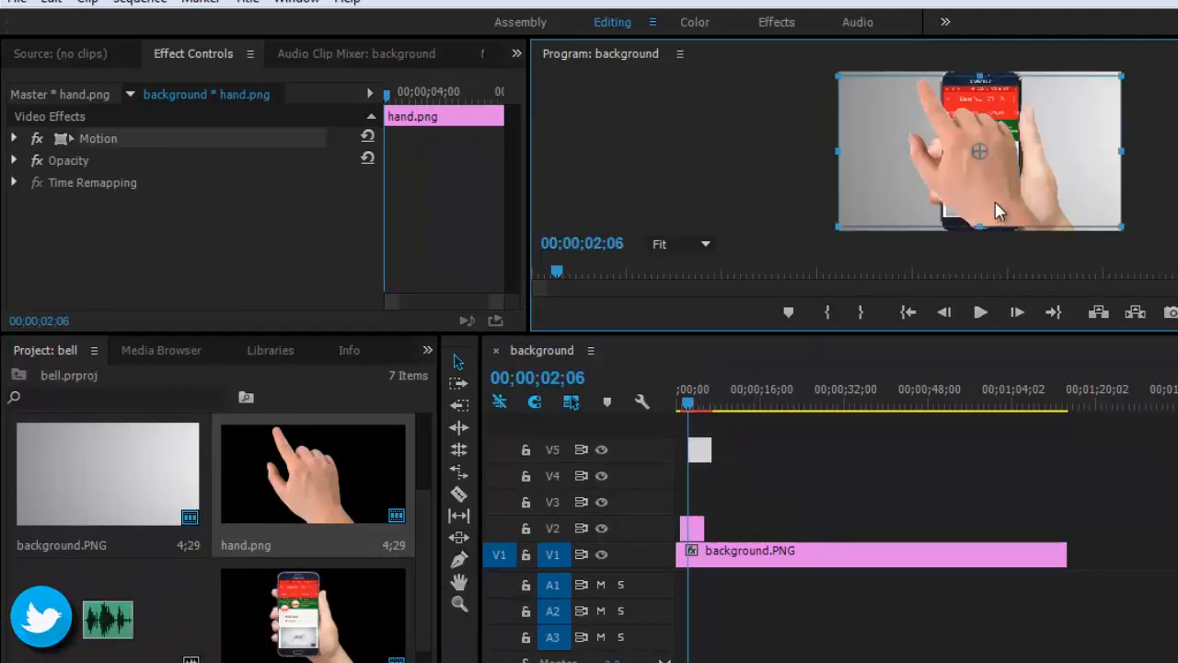
pyautogui.moveTo(997, 214); pyautogui.dragTo(1038, 335)
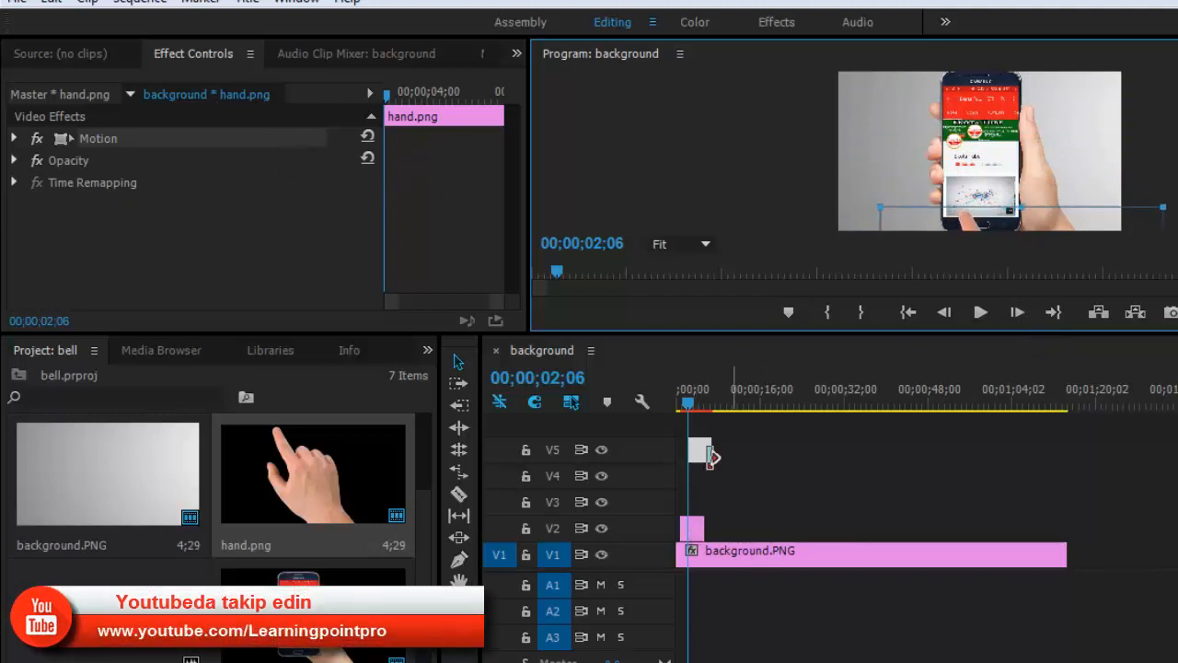
pyautogui.click(15, 138)
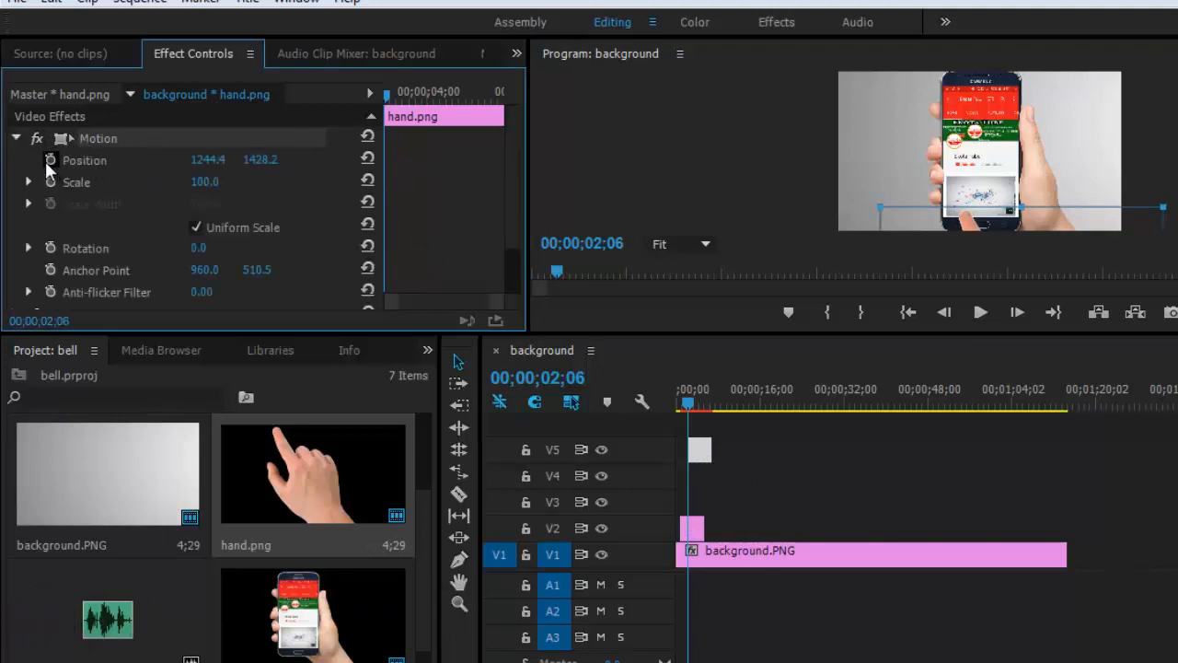
pyautogui.click(49, 162)
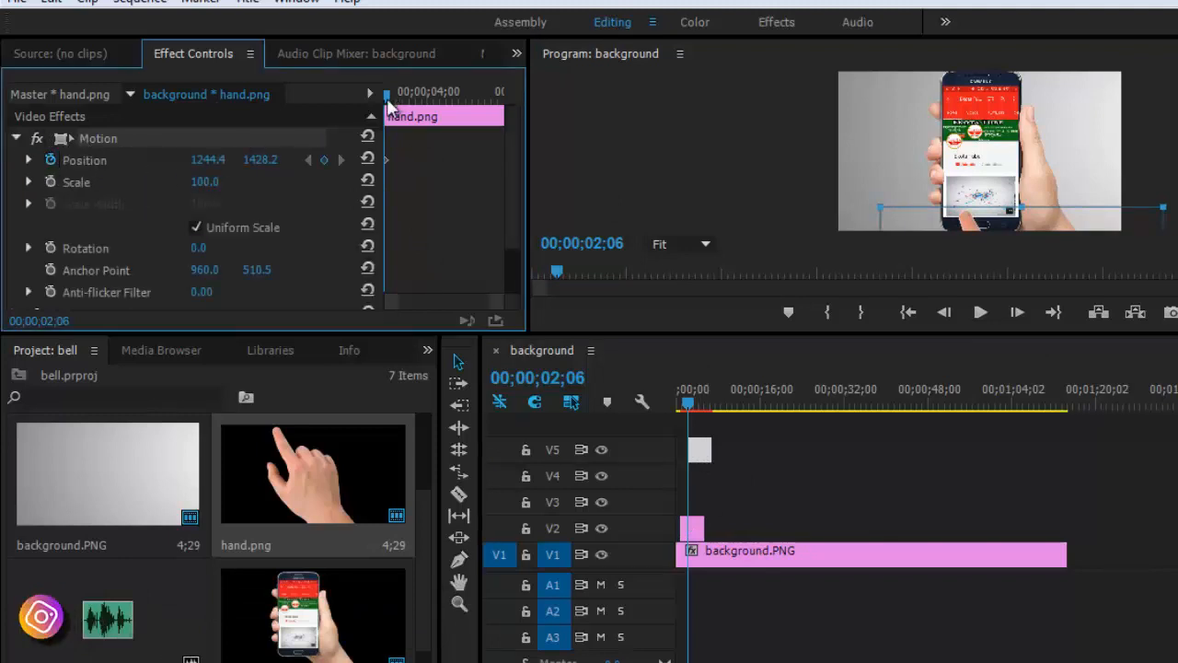
# Step: Add a second Position keyframe for hand.png at 00;00;02;27 with the vertical position at 1049.2
pyautogui.moveTo(387, 103); pyautogui.dragTo(403, 108)
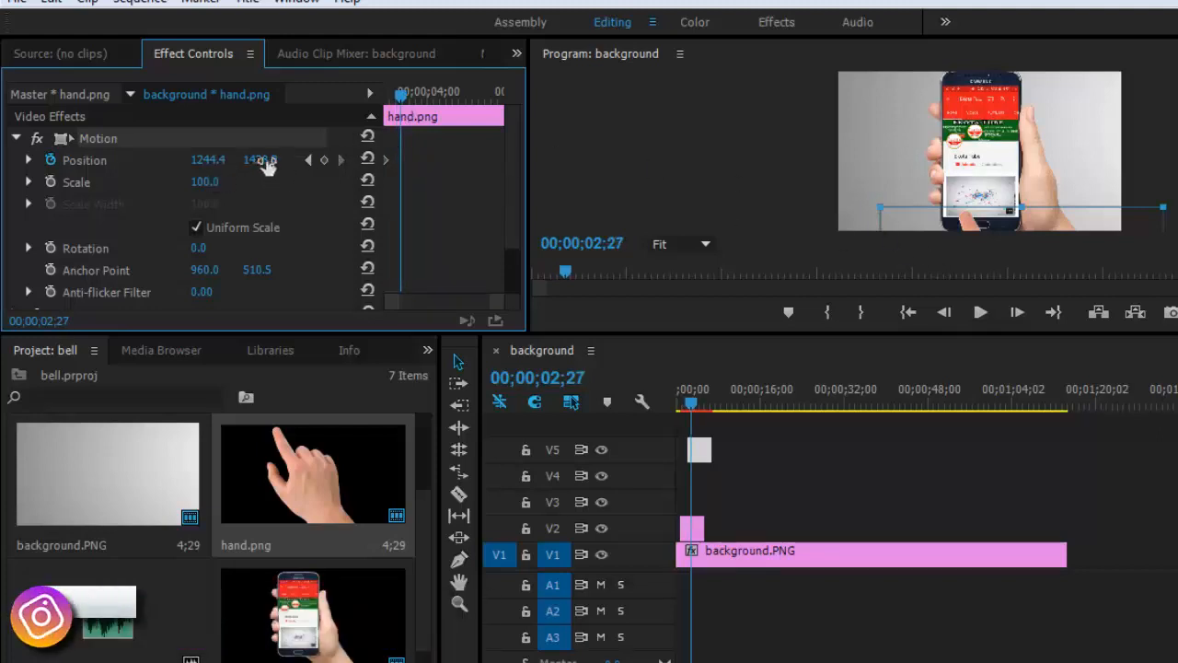
pyautogui.moveTo(256, 159); pyautogui.dragTo(299, 157)
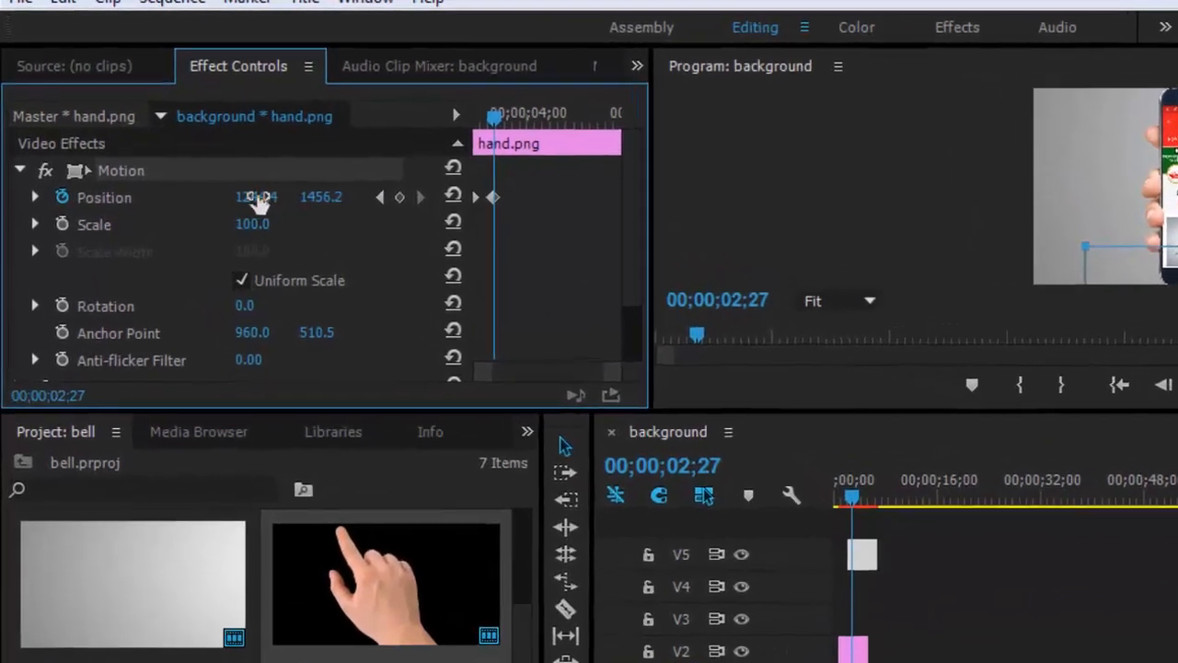
pyautogui.moveTo(259, 200); pyautogui.dragTo(7, 233)
pyautogui.moveTo(329, 210); pyautogui.dragTo(195, 254)
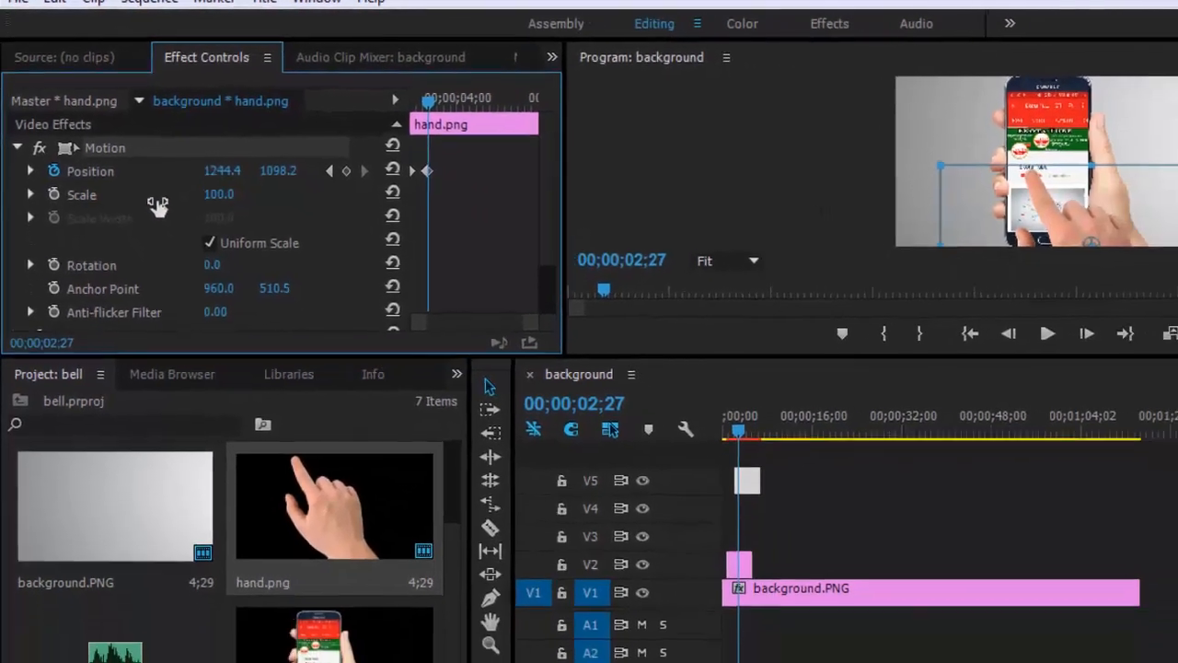
pyautogui.moveTo(157, 206); pyautogui.dragTo(133, 212)
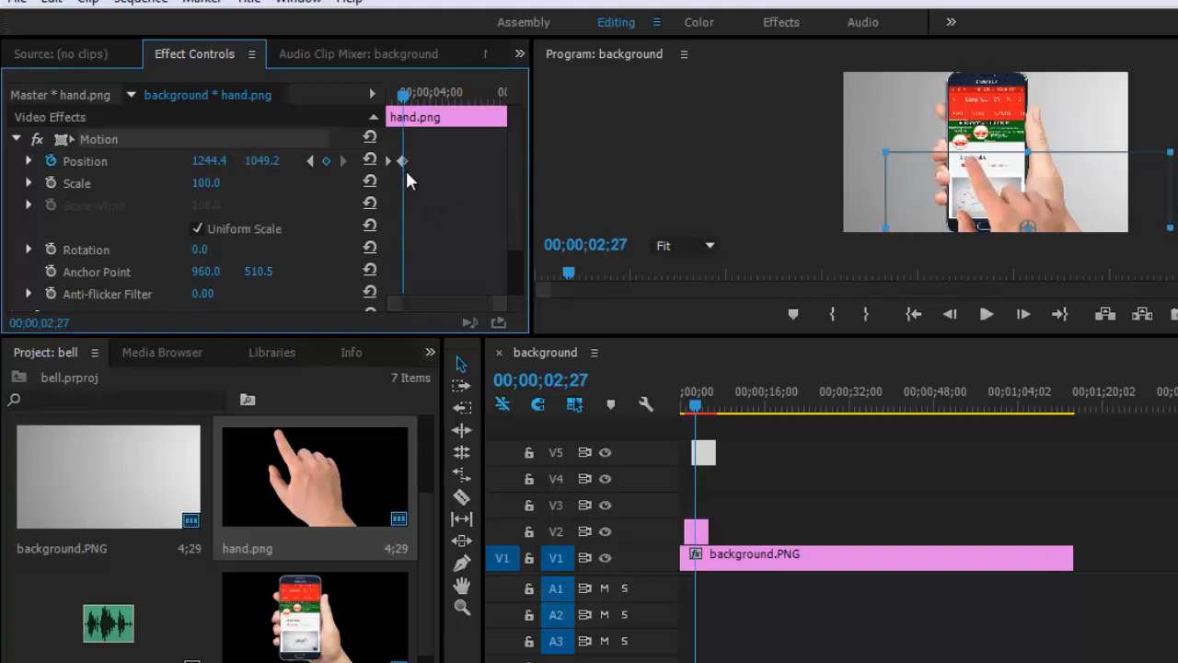
# Step: Keyframe hand.png's Position and its 100 Scale at 00;00;02;29, and set Scale to 91 at 00;00;03;07 to imitate a tap
pyautogui.moveTo(402, 100); pyautogui.dragTo(404, 99)
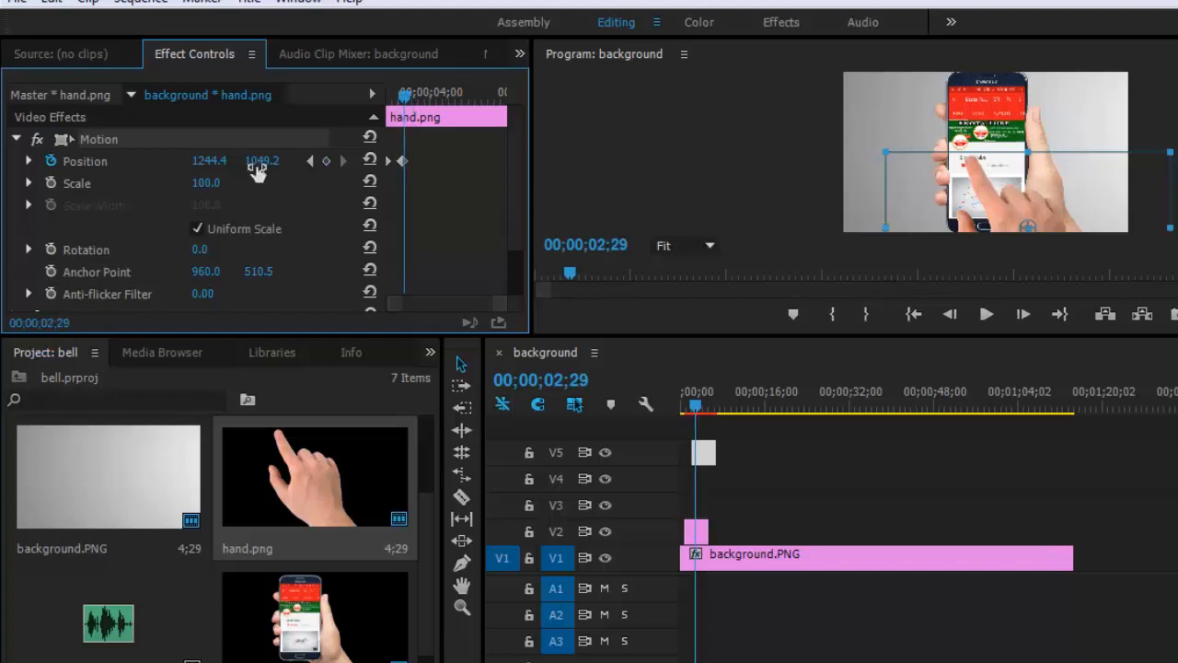
pyautogui.click(327, 162)
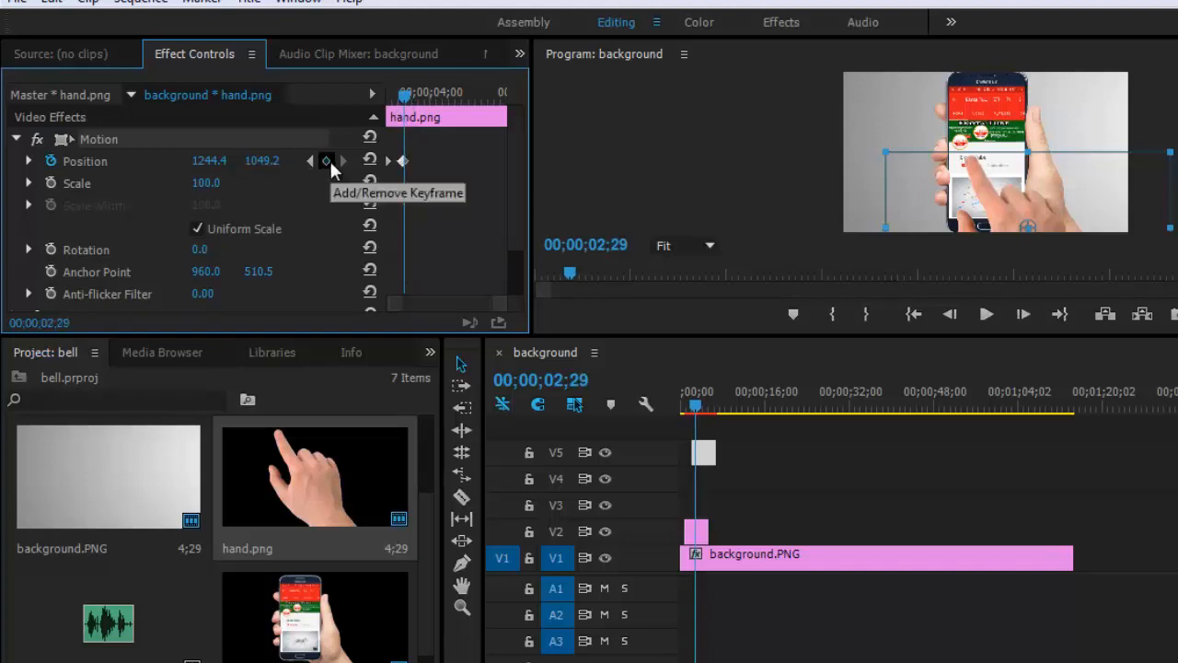
pyautogui.click(51, 183)
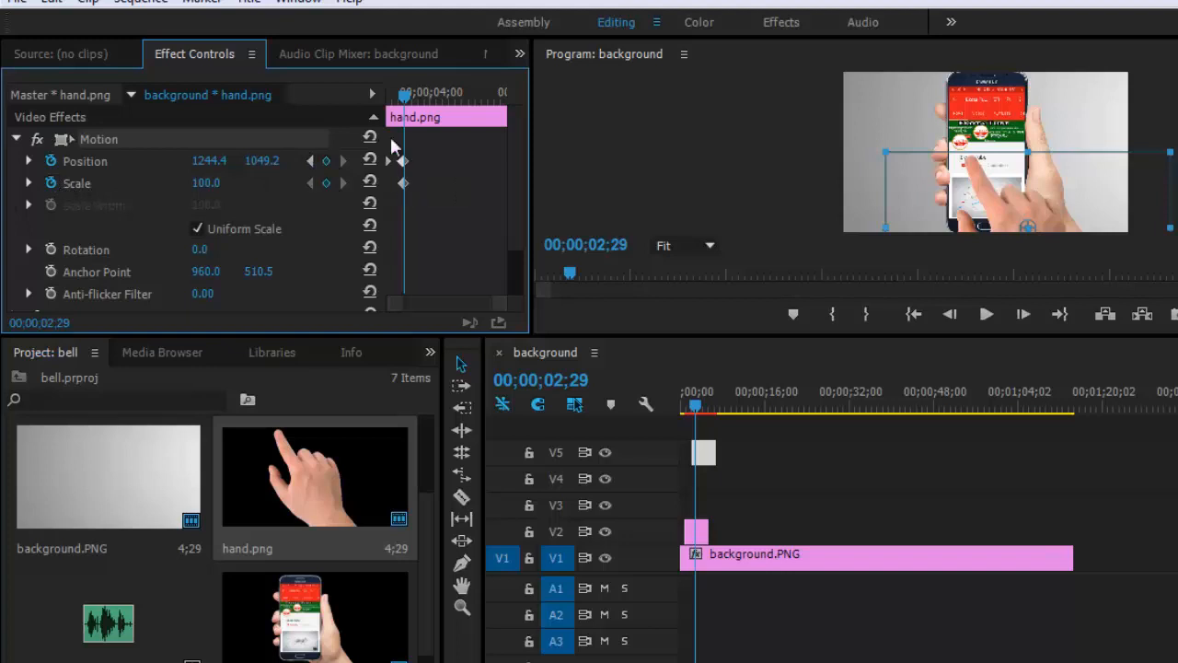
pyautogui.moveTo(405, 102); pyautogui.dragTo(411, 104)
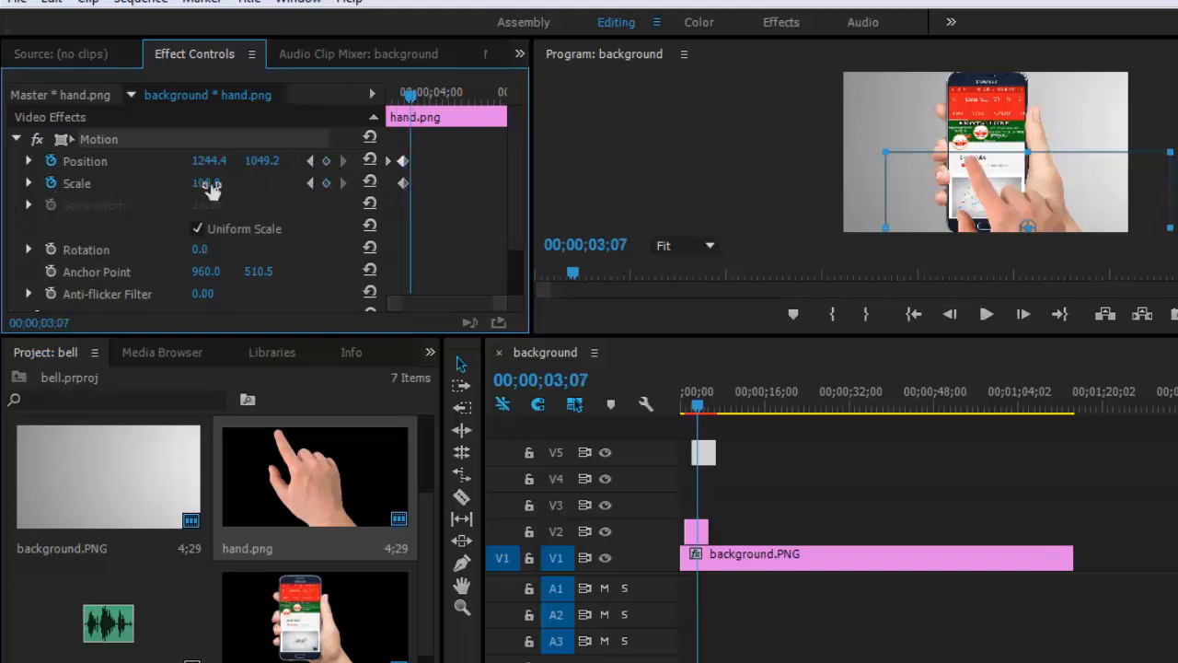
pyautogui.moveTo(210, 183)
pyautogui.mouseDown()
pyautogui.moveTo(191, 184)
pyautogui.moveTo(203, 188)
pyautogui.mouseUp()
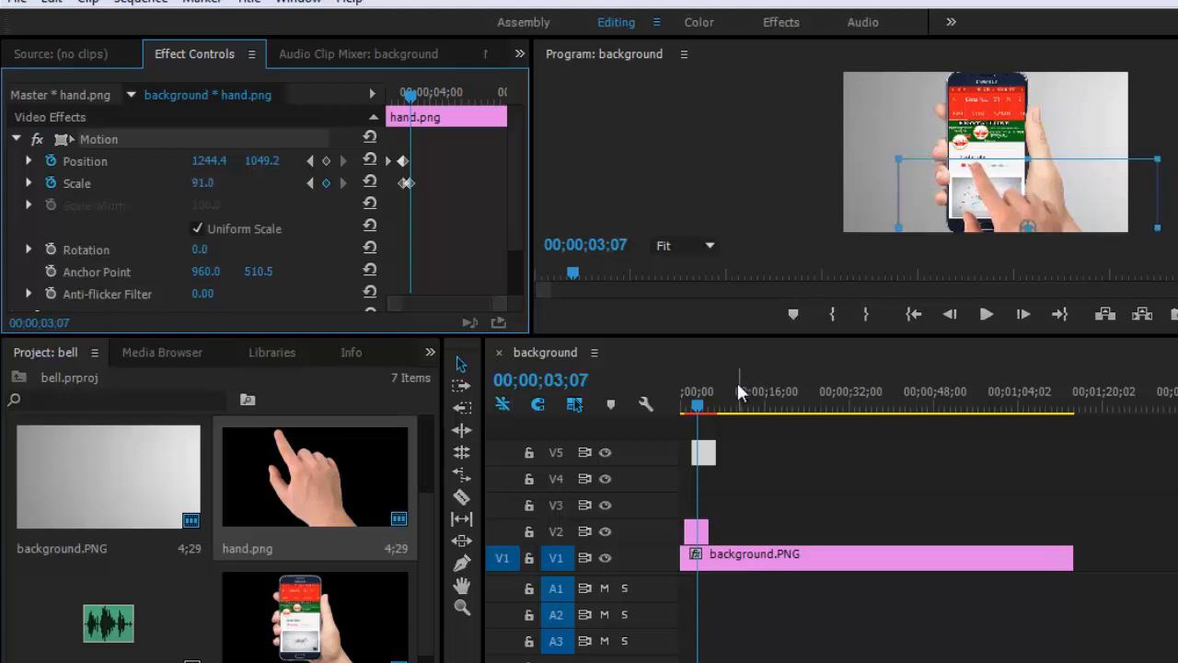
# Step: Play the sequence from 00;00;02;00 to preview the hand rising and tapping the phone, and deselect the hand image
pyautogui.moveTo(702, 409); pyautogui.dragTo(692, 408)
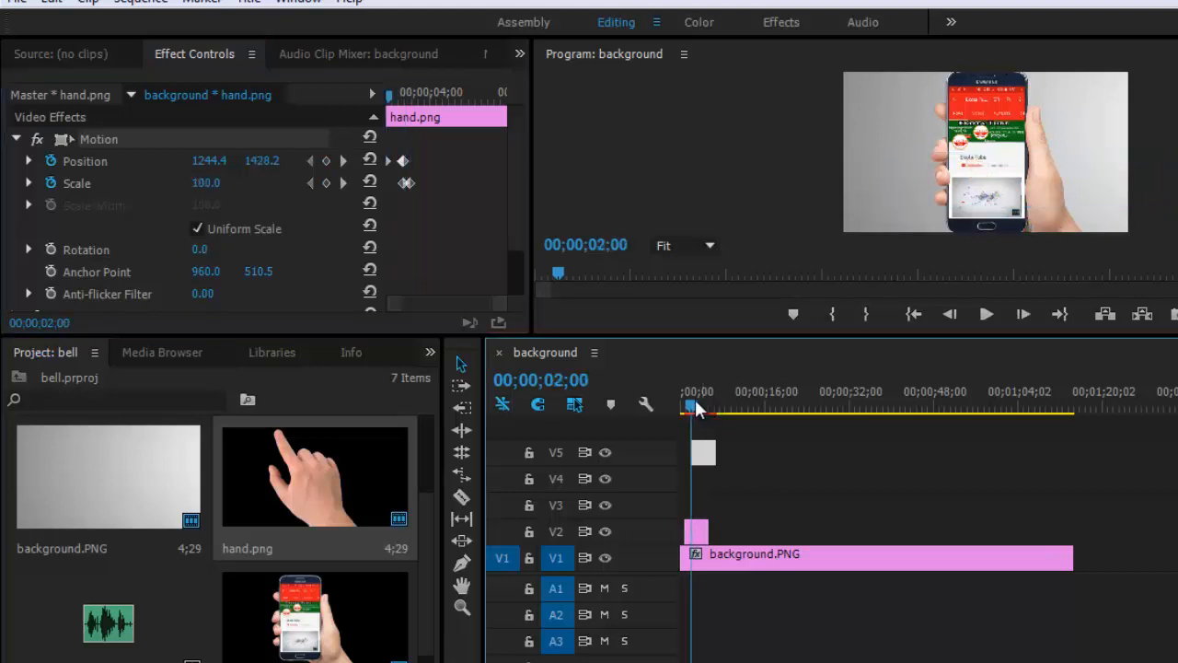
pyautogui.click(986, 315)
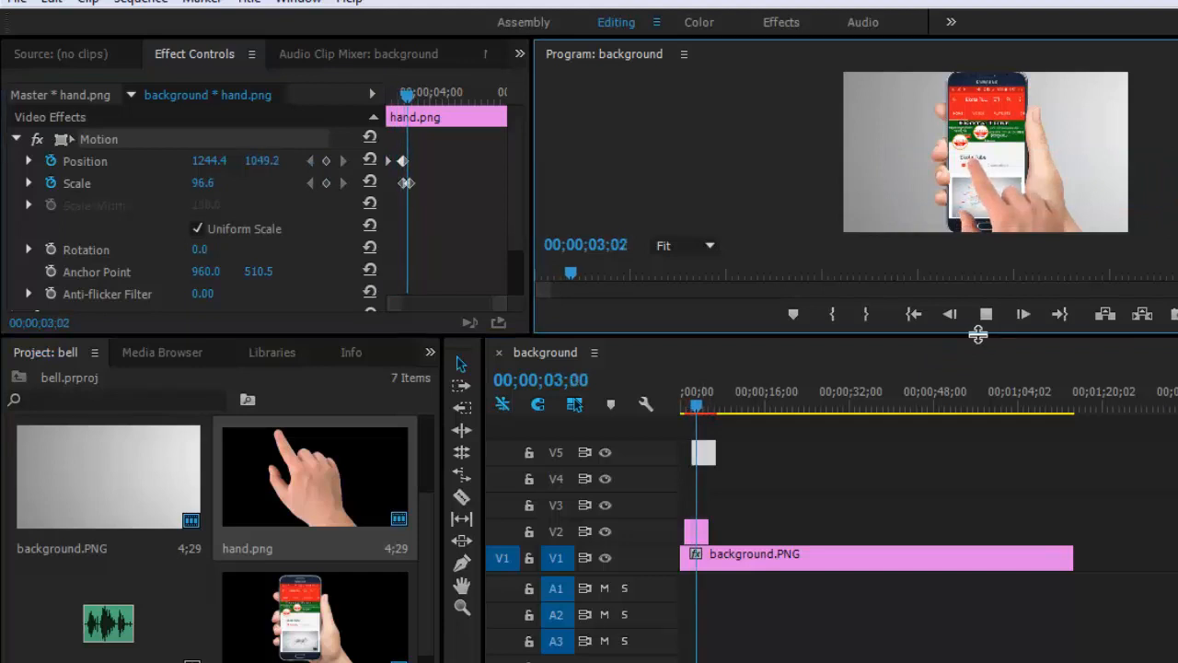
pyautogui.click(984, 315)
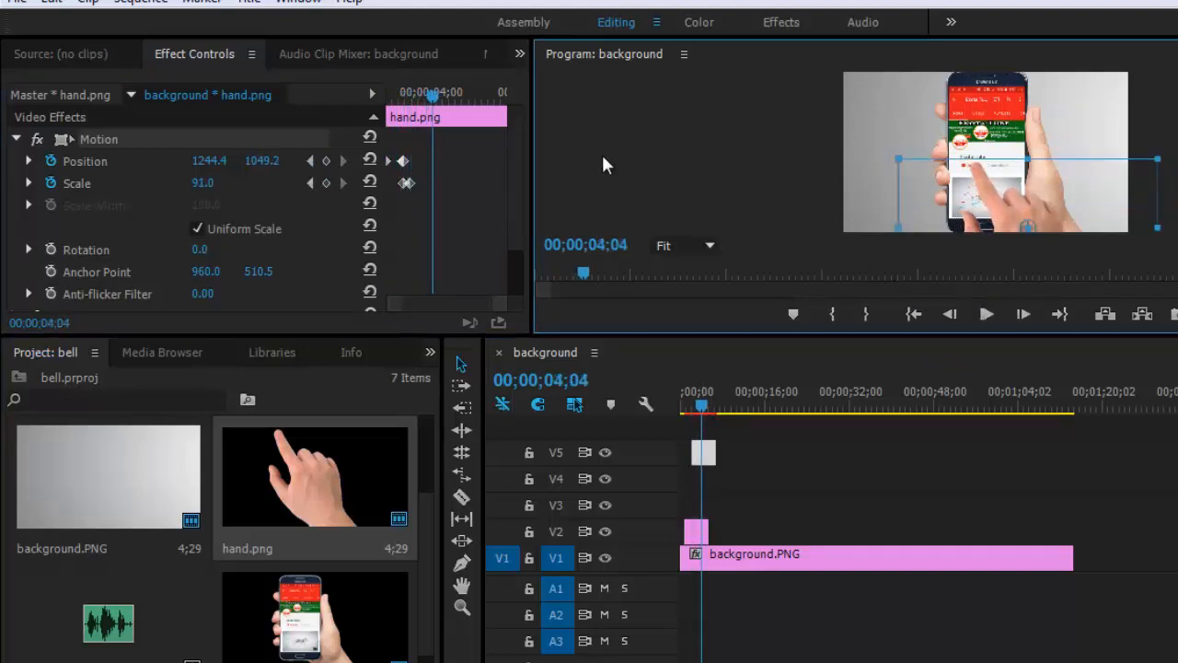
pyautogui.click(668, 168)
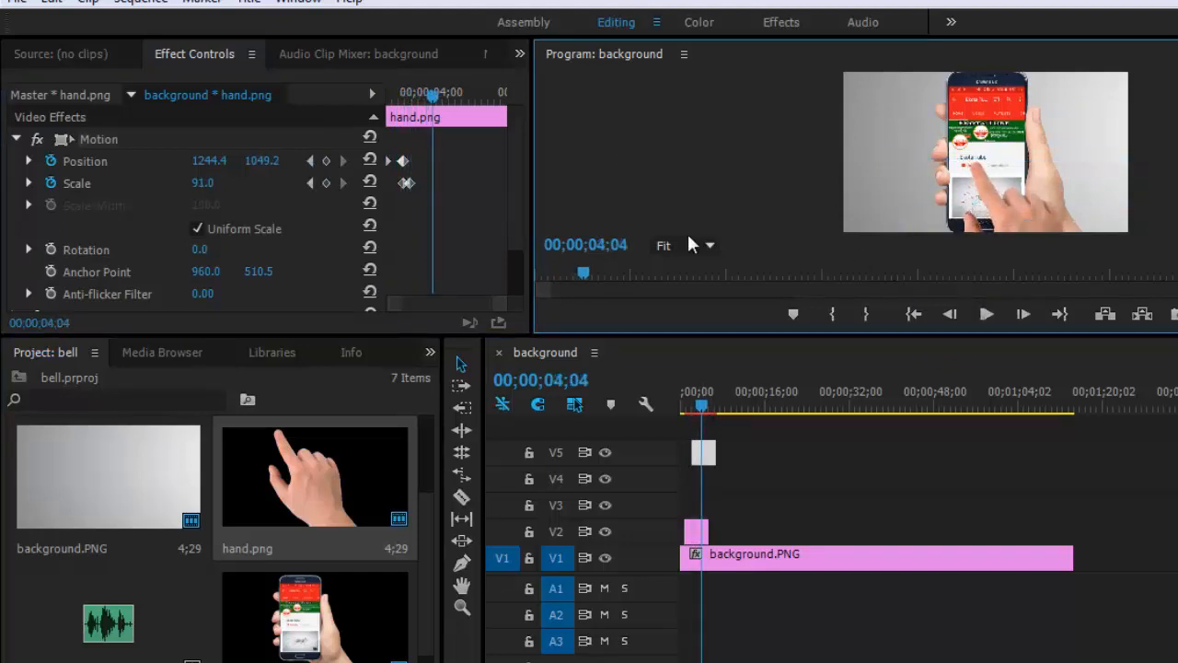
# Step: Place 2nd.png on track V4 starting at 00;00;04;04, enlarge the program preview and select the new phone image in it
pyautogui.scroll(2, 297, 590)
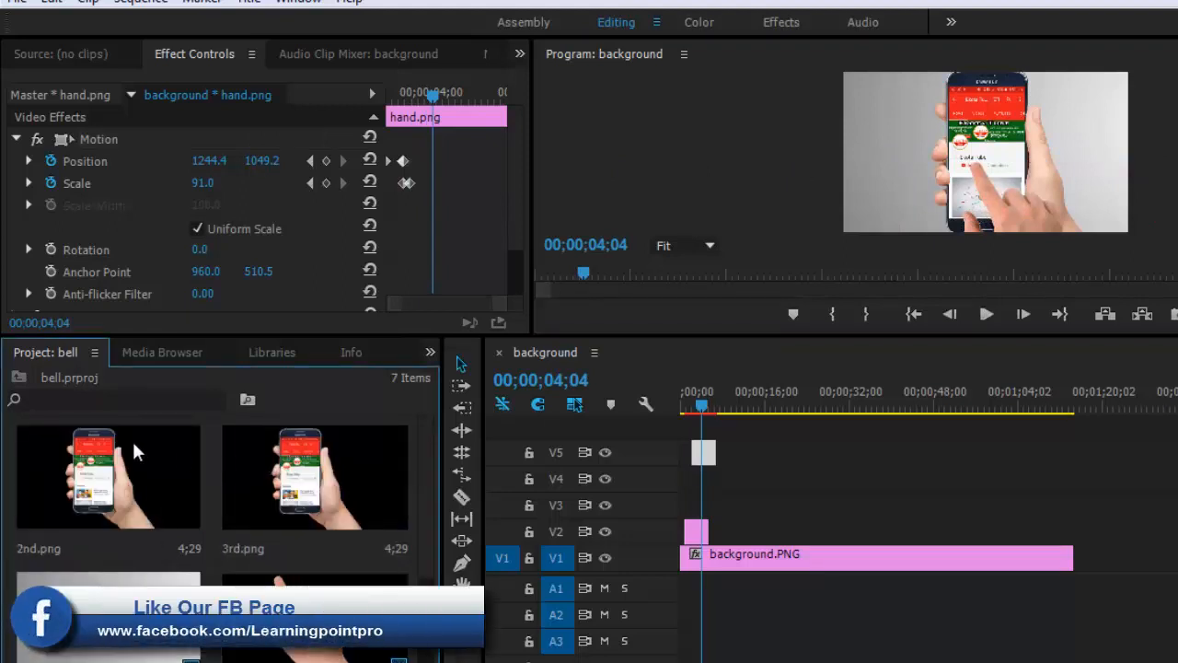
pyautogui.moveTo(66, 492); pyautogui.dragTo(699, 485)
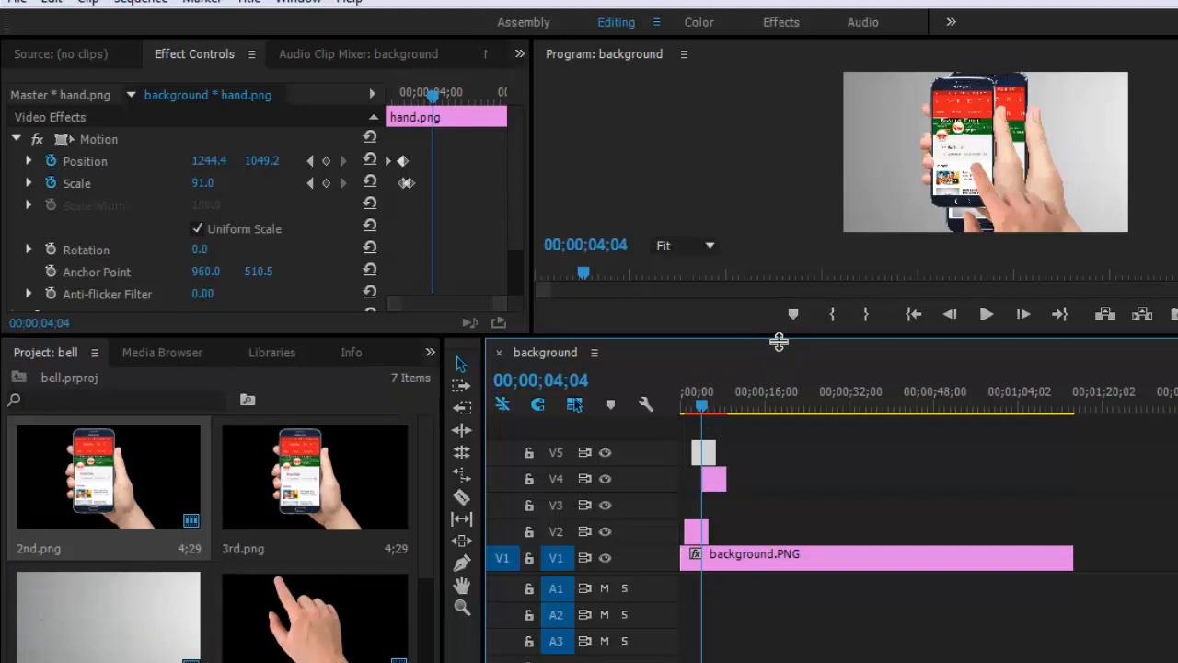
pyautogui.moveTo(779, 342); pyautogui.dragTo(779, 565)
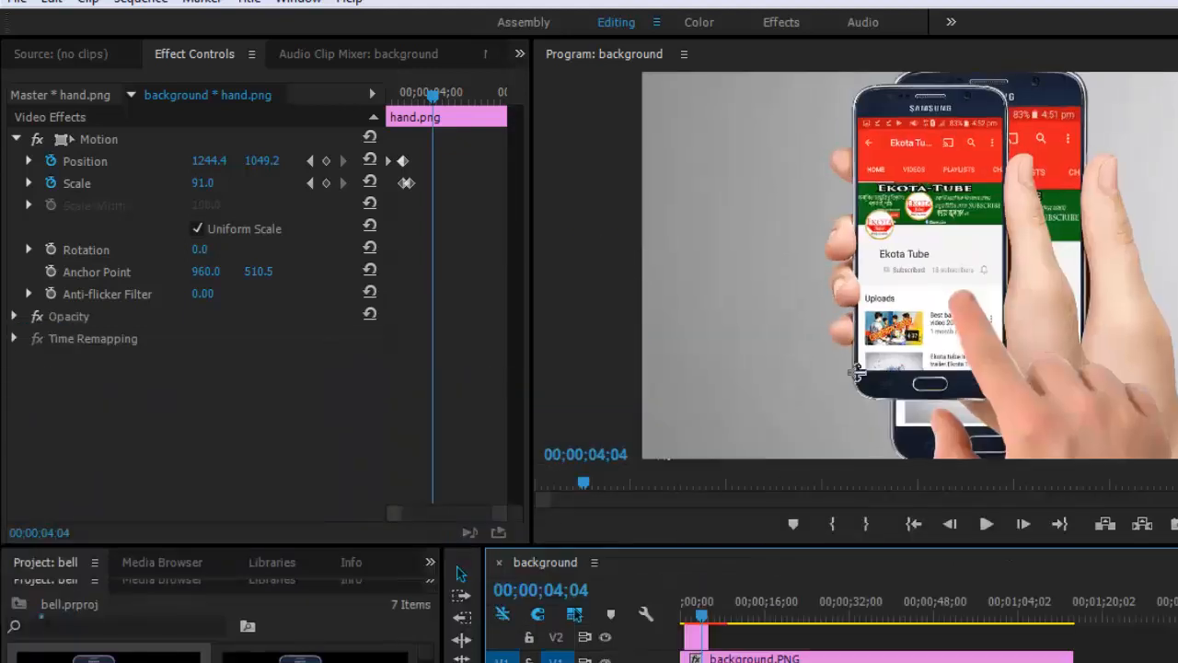
pyautogui.click(946, 241)
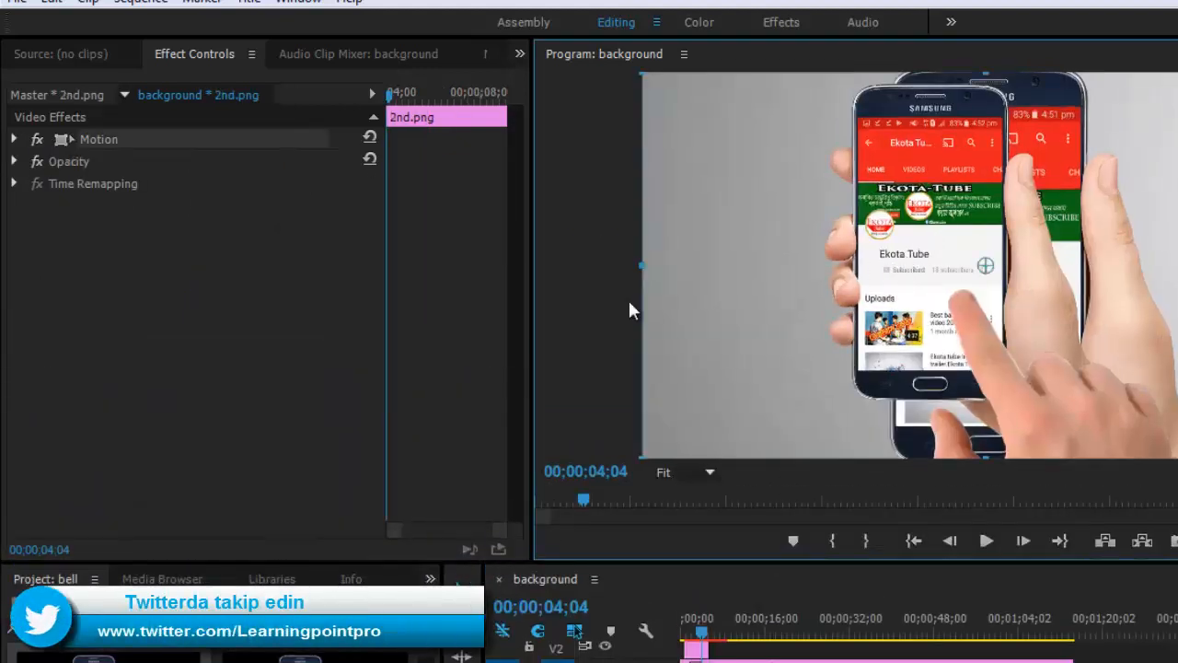
# Step: Try moving the 1st-.png phone image to 1315.3, 660.2 at 00;00;04;04, and undo the move
pyautogui.click(696, 648)
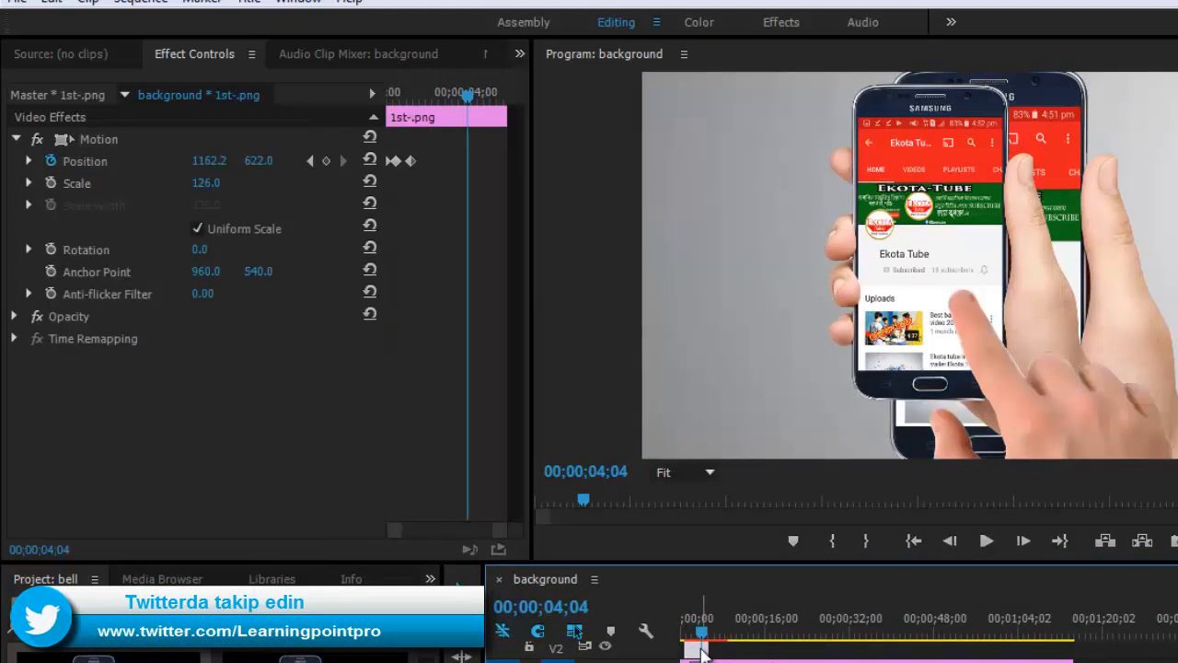
pyautogui.click(90, 139)
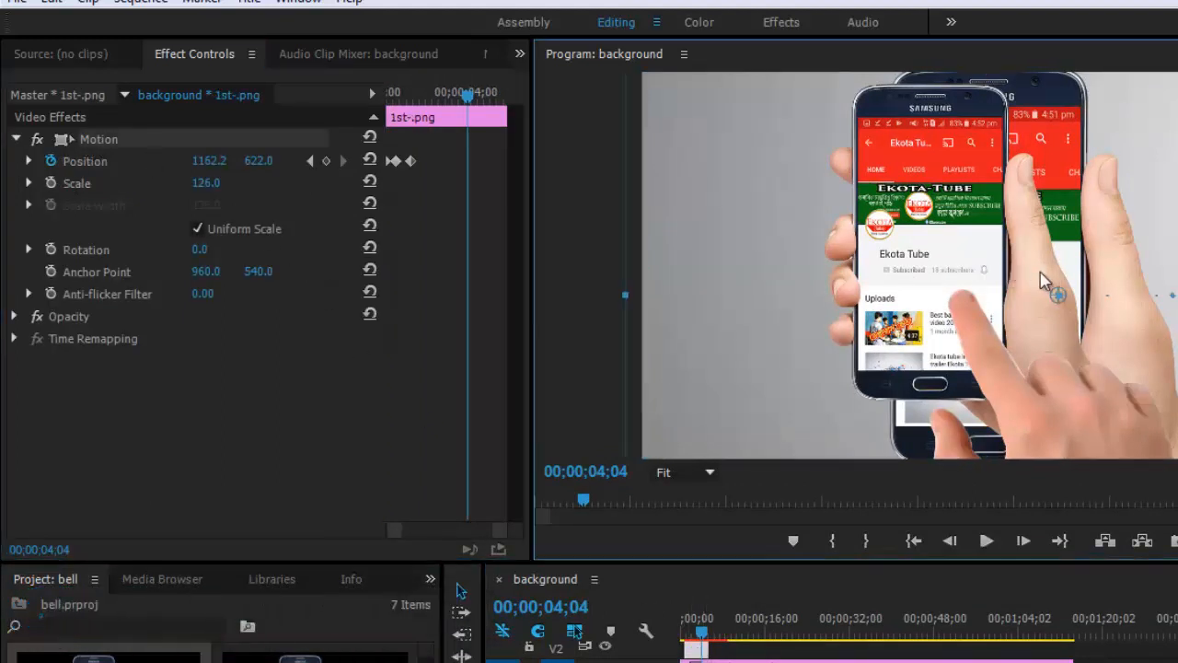
pyautogui.moveTo(1062, 282); pyautogui.dragTo(1115, 296)
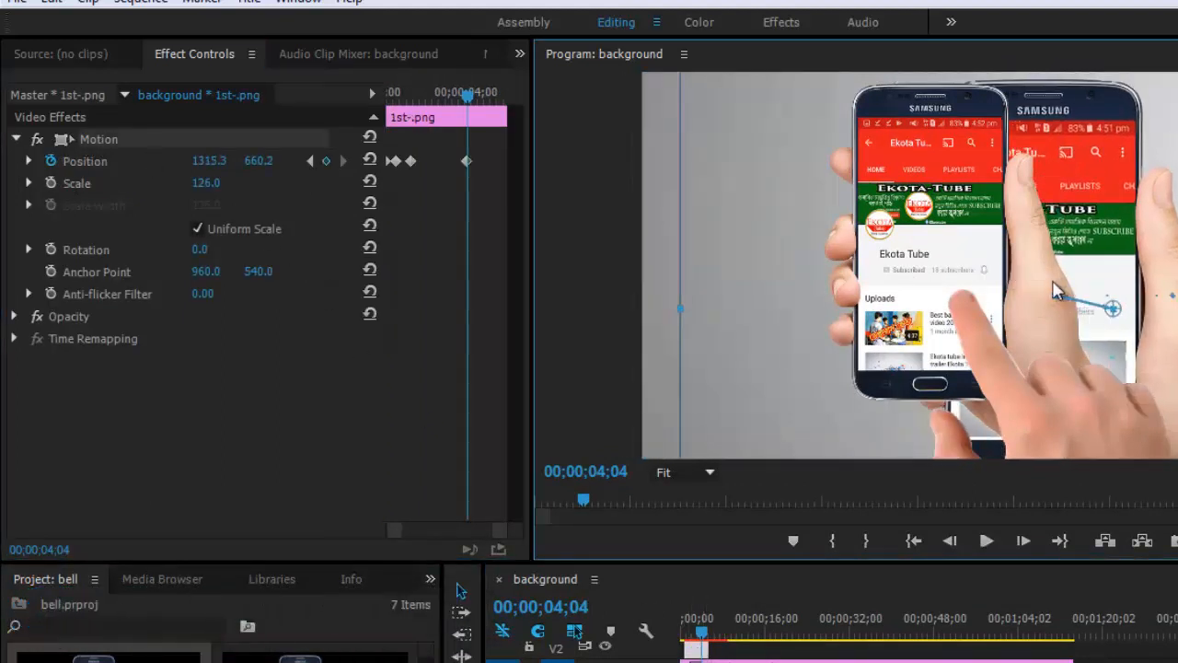
pyautogui.hotkey('ctrl', 'z')
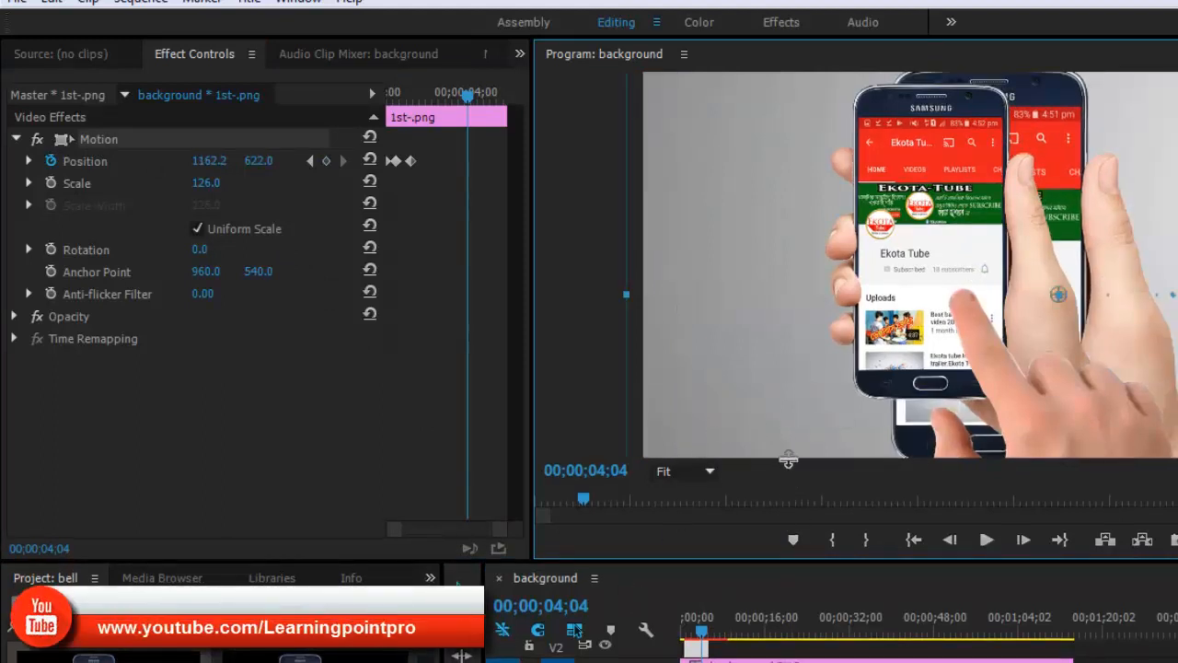
# Step: Select the 2nd.png phone image at 00;00;04;04 and move it roughly over the first phone in the program preview
pyautogui.moveTo(789, 459); pyautogui.dragTo(791, 440)
pyautogui.click(717, 528)
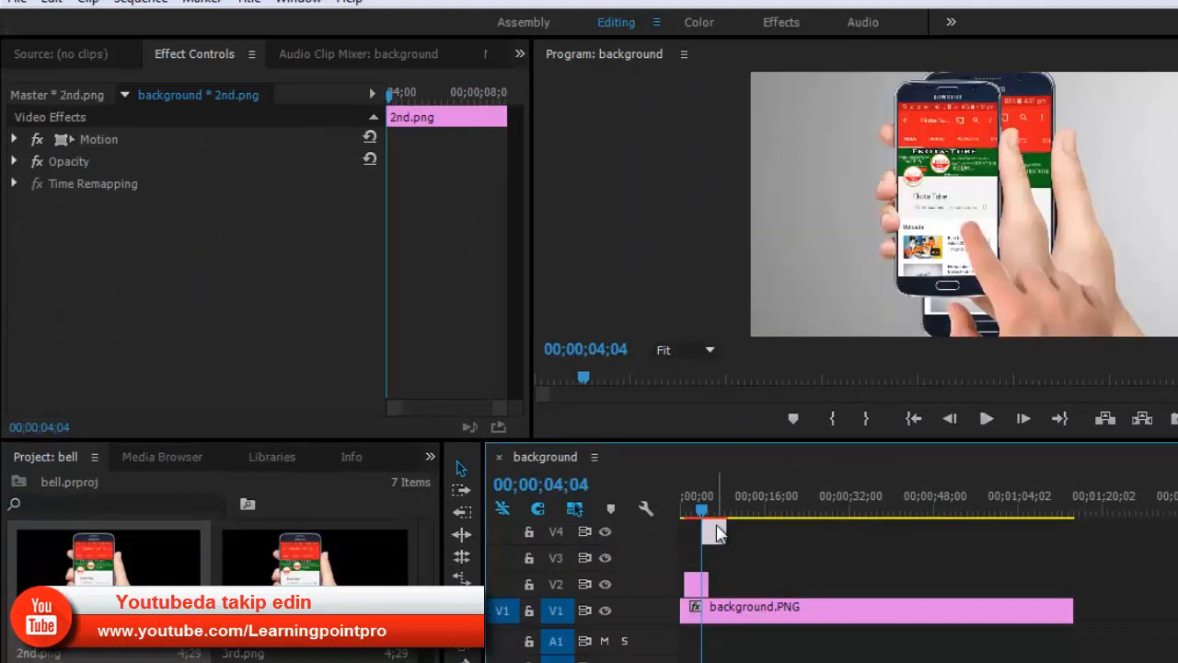
pyautogui.click(953, 263)
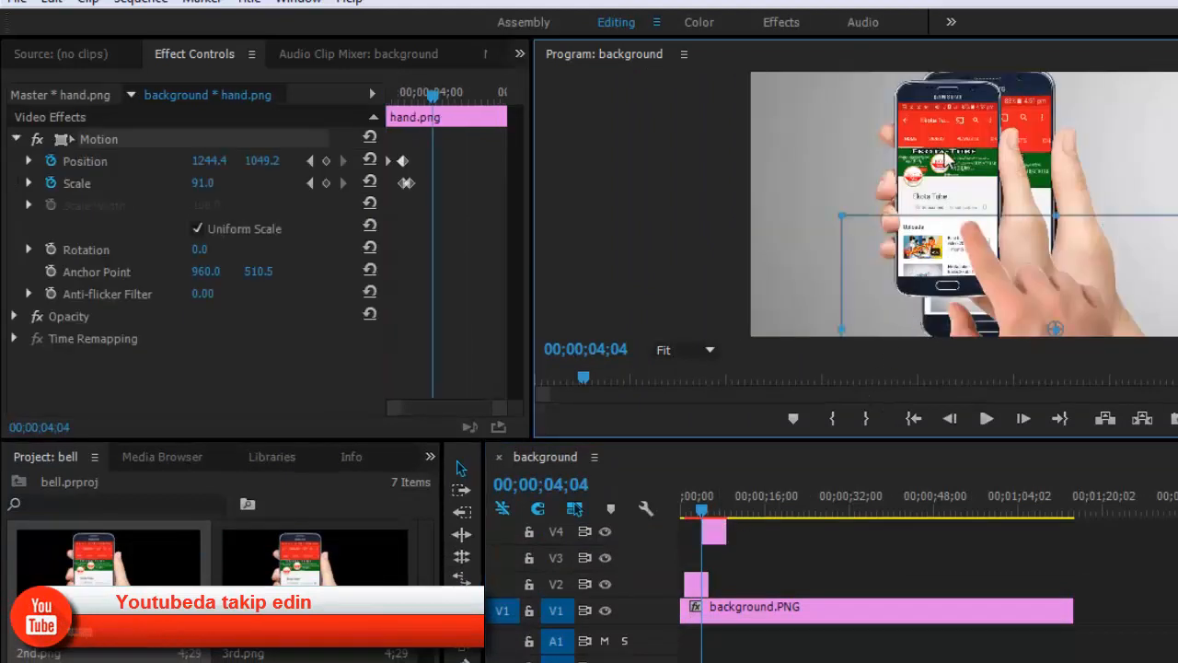
pyautogui.click(945, 155)
pyautogui.moveTo(976, 155); pyautogui.dragTo(990, 157)
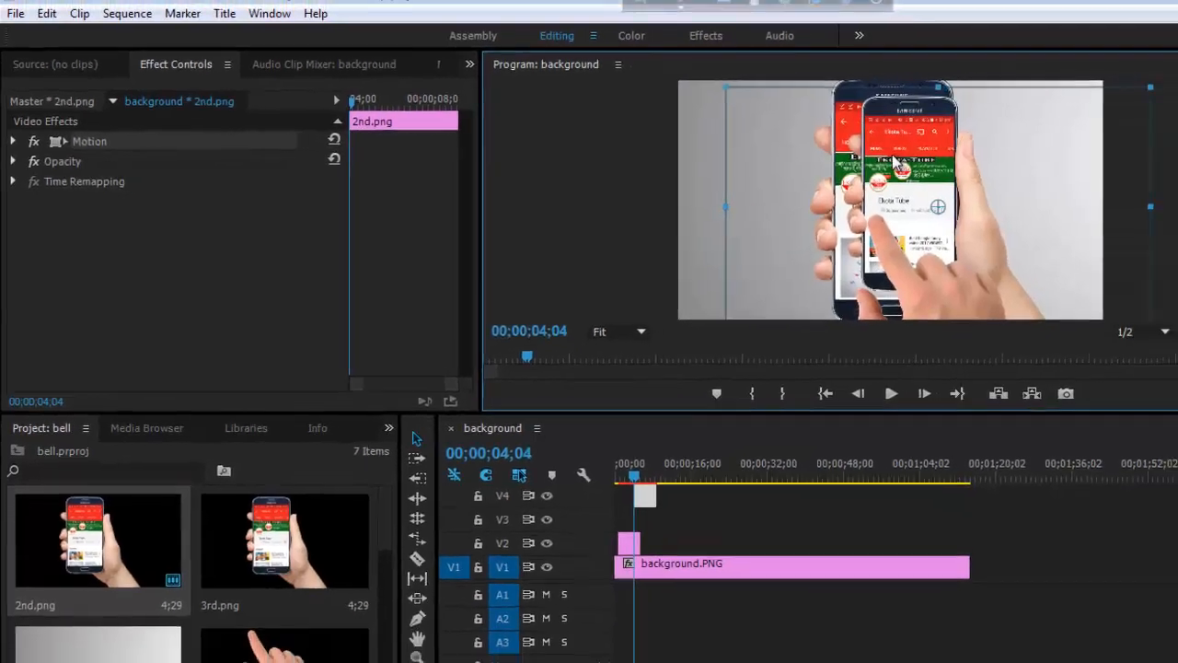
pyautogui.moveTo(895, 162)
pyautogui.mouseDown()
pyautogui.moveTo(883, 159)
pyautogui.moveTo(898, 154)
pyautogui.mouseUp()
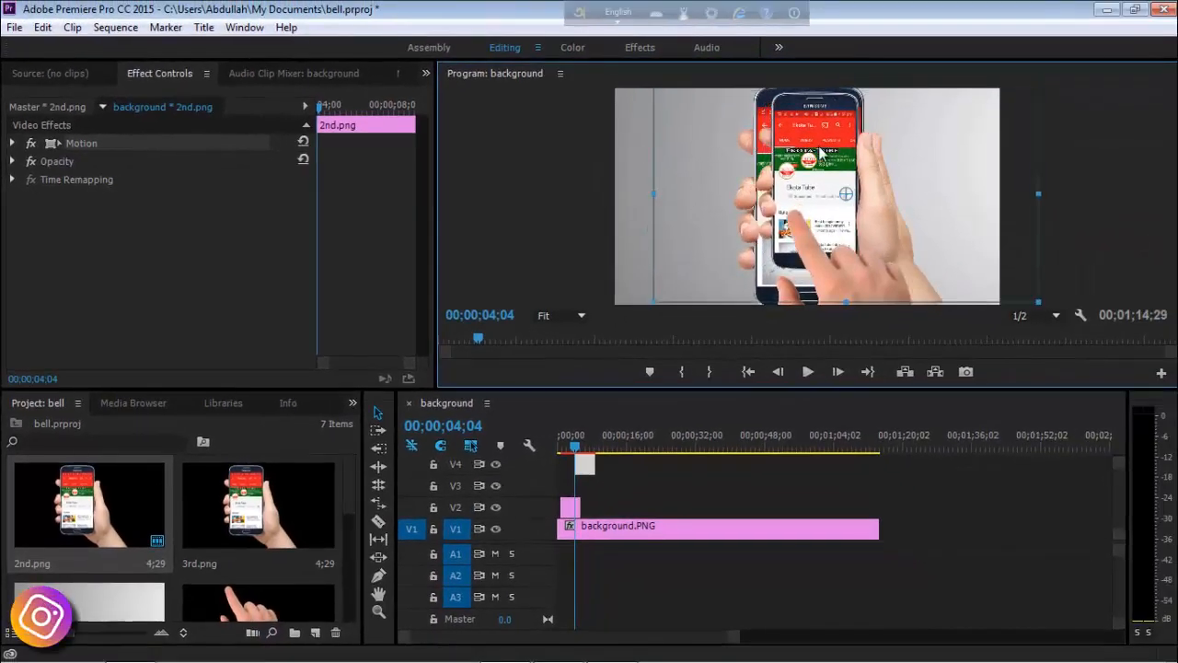
# Step: Enlarge the 2nd.png phone image and align it exactly over the first phone, checking the match in an enlarged preview
pyautogui.moveTo(1076, 195); pyautogui.dragTo(1079, 193)
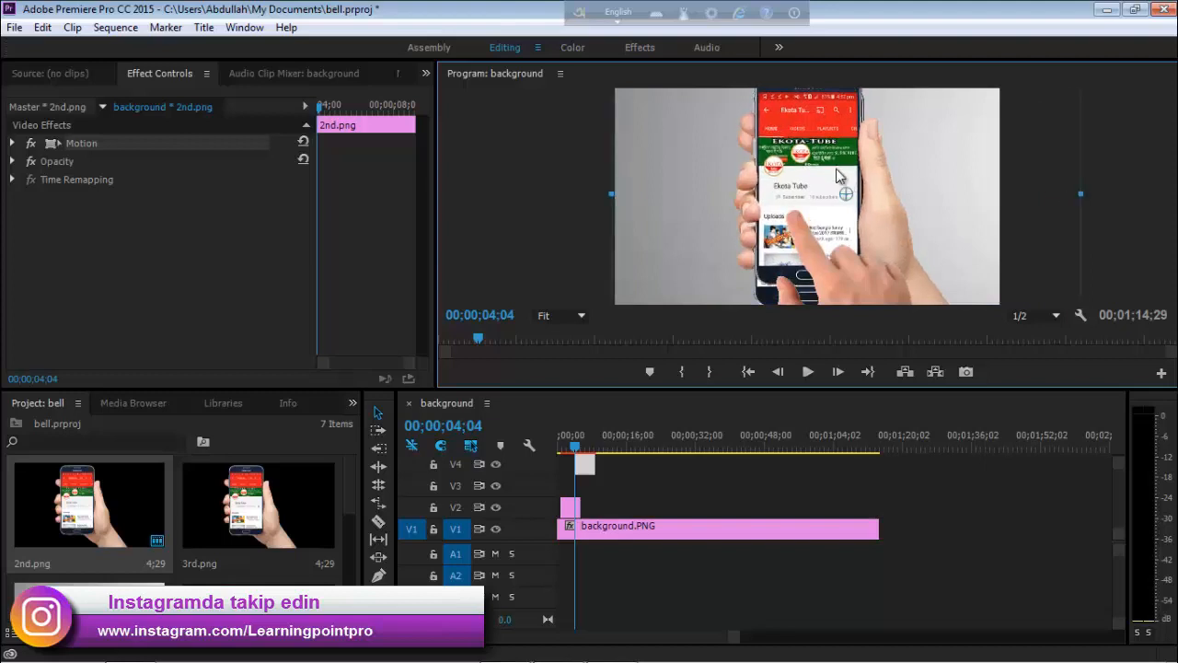
pyautogui.moveTo(836, 168)
pyautogui.mouseDown()
pyautogui.moveTo(830, 184)
pyautogui.moveTo(840, 183)
pyautogui.mouseUp()
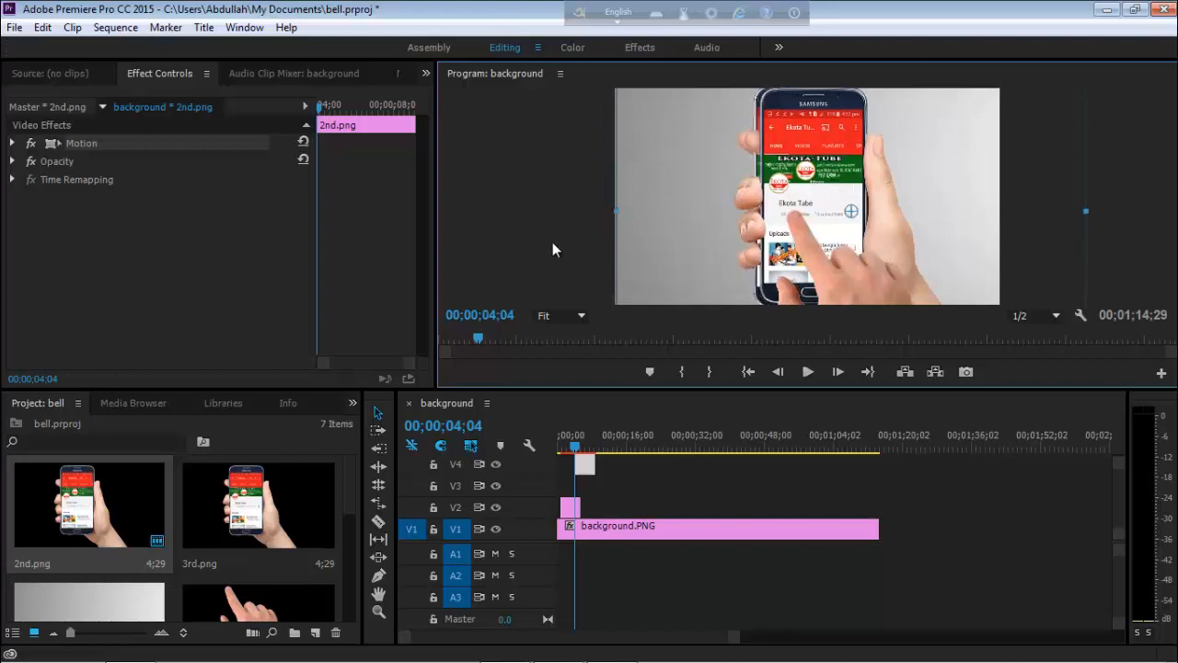
pyautogui.moveTo(608, 212); pyautogui.dragTo(608, 214)
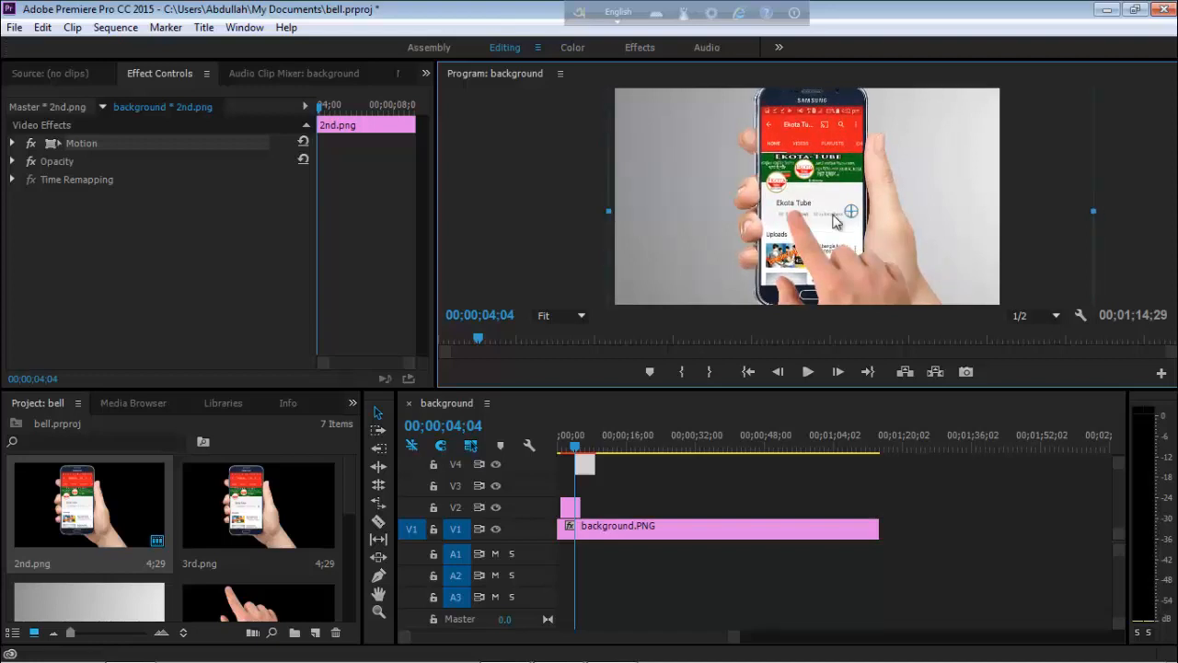
pyautogui.moveTo(834, 221); pyautogui.dragTo(829, 219)
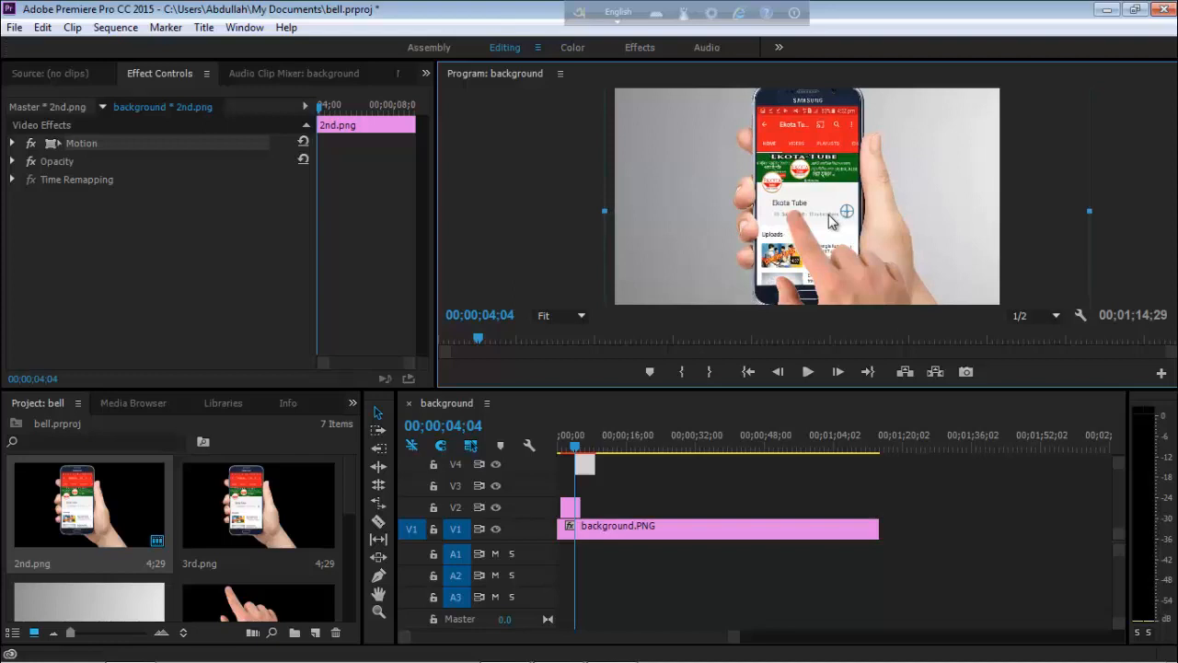
pyautogui.click(544, 218)
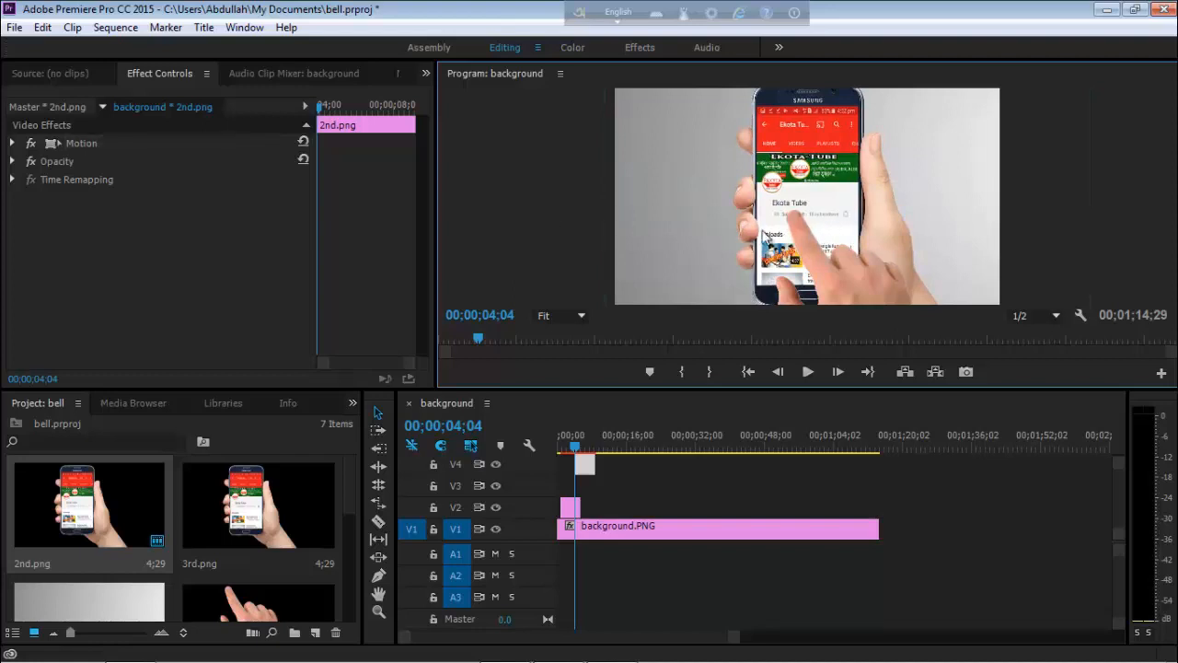
pyautogui.press('`')
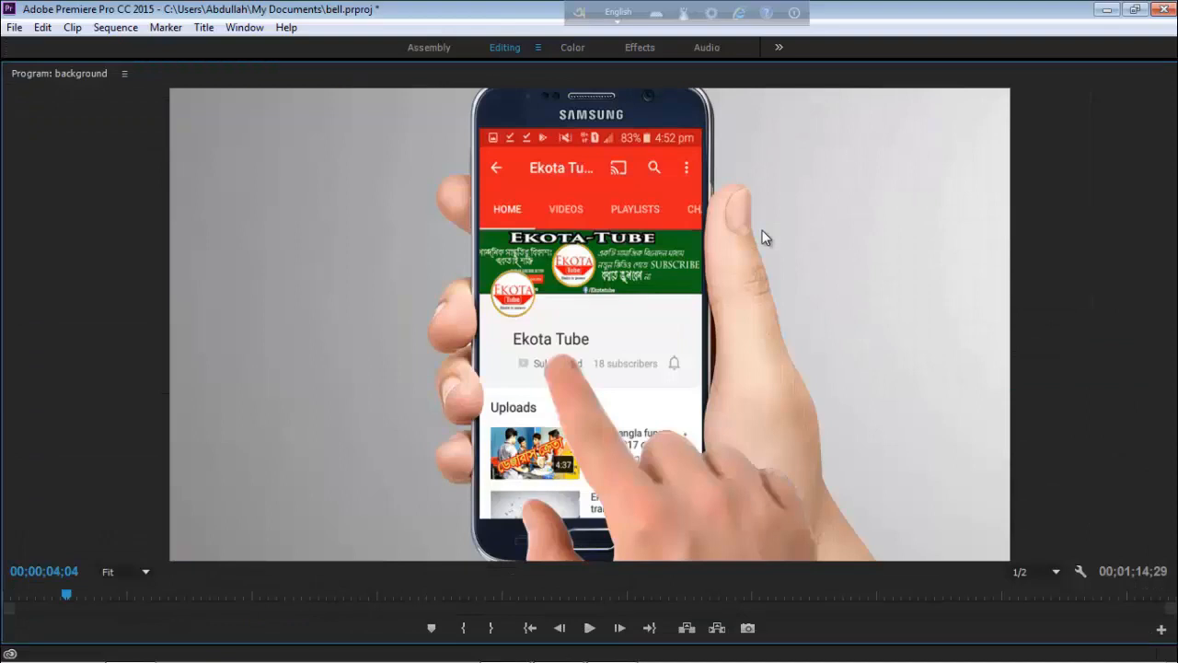
pyautogui.press('`')
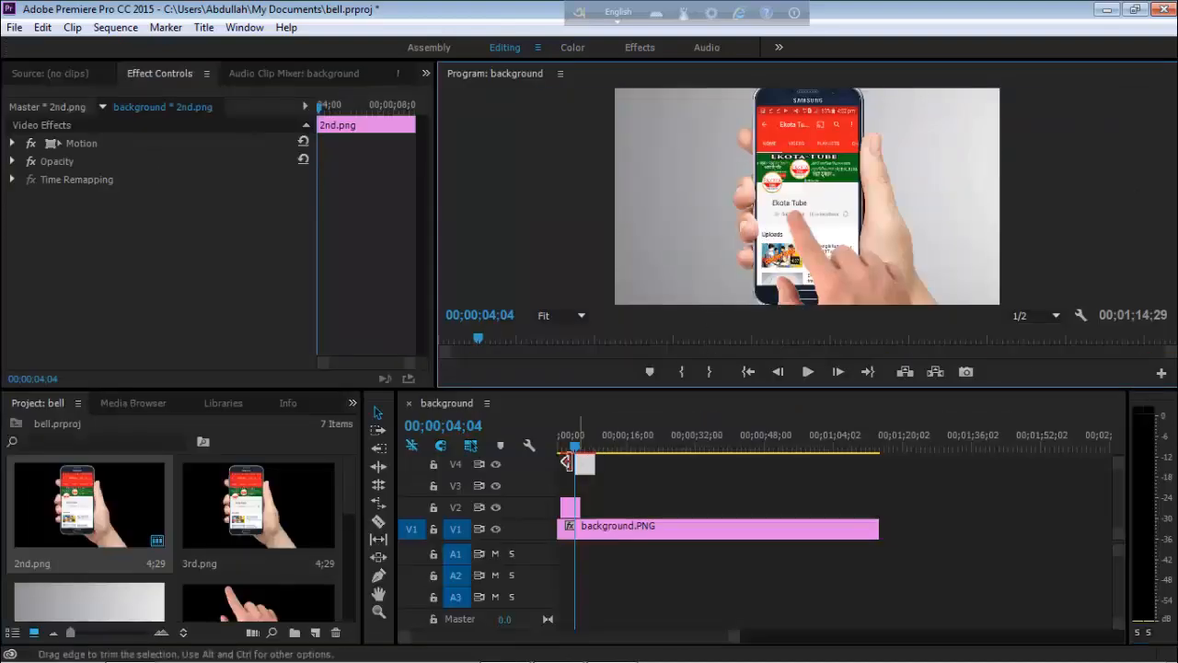
# Step: Play the sequence from 00;00;01;24 to preview the hand's tap and the change to the second phone image
pyautogui.moveTo(573, 451); pyautogui.dragTo(565, 451)
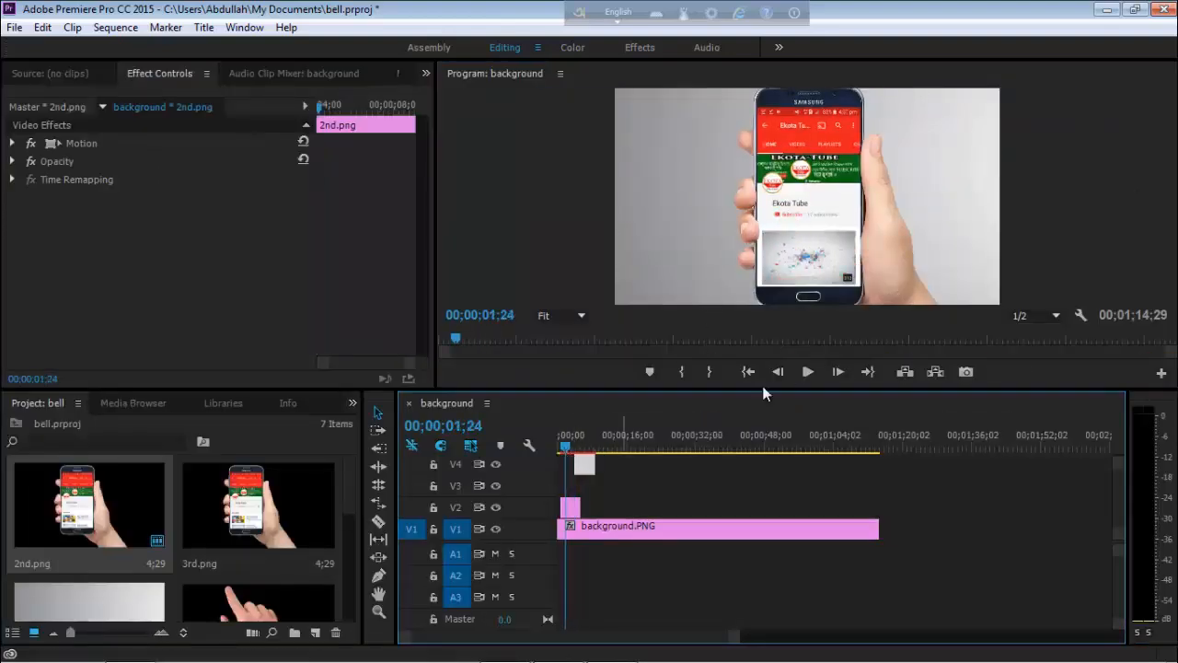
pyautogui.click(808, 371)
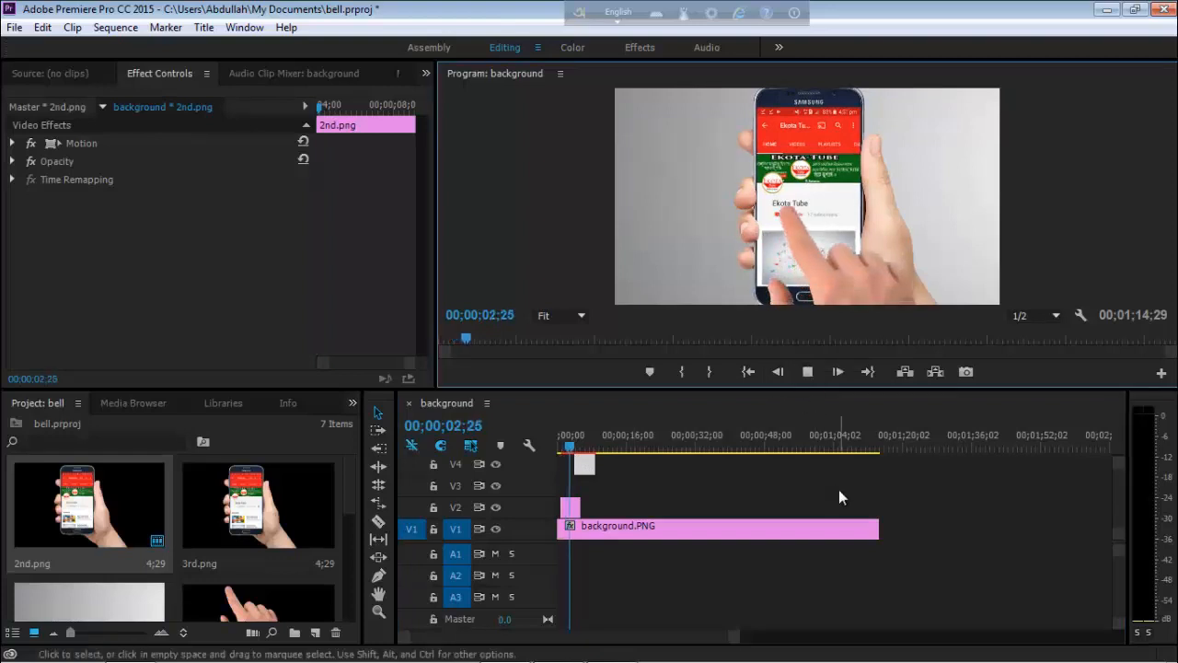
pyautogui.click(809, 371)
# Step: Move the 2nd.png clip on V4 to start at 00;00;03;05 and preview the sequence from 00;00;01;00
pyautogui.moveTo(578, 449); pyautogui.dragTo(571, 448)
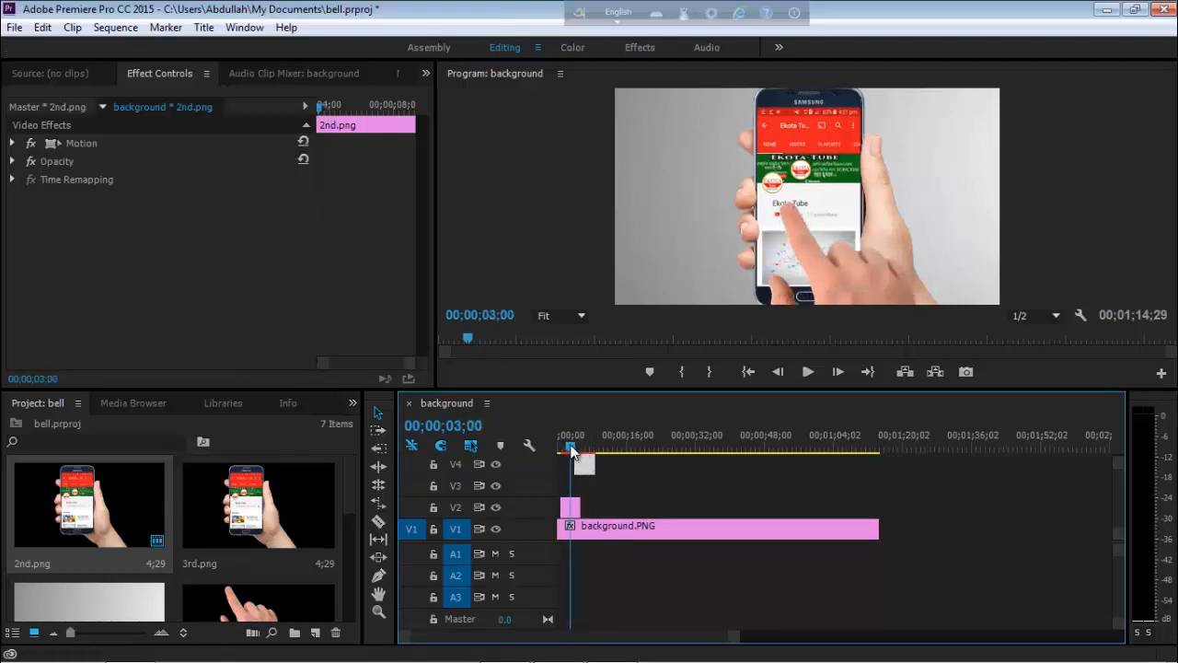
pyautogui.press('Right')
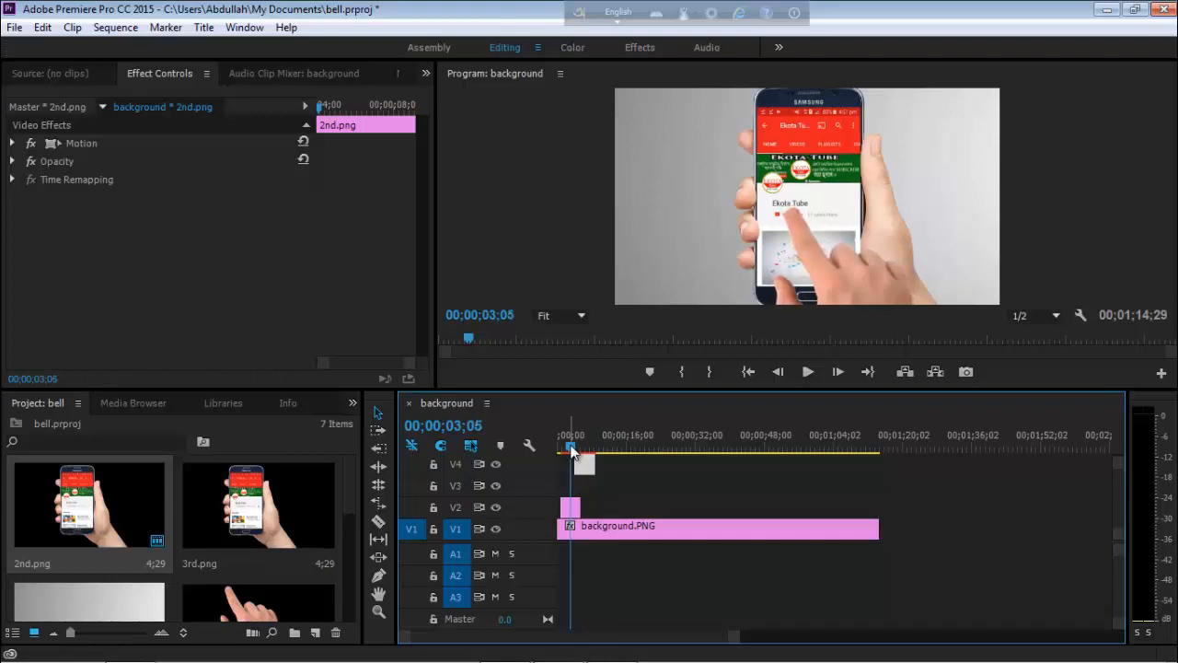
pyautogui.press('Right')
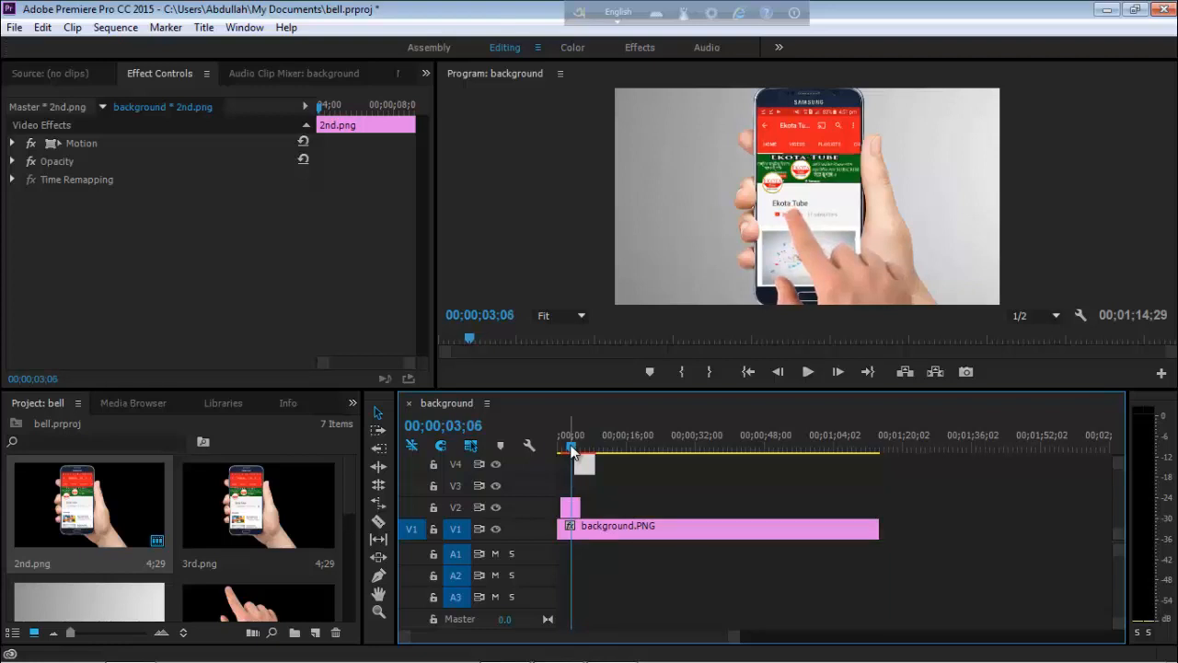
pyautogui.press('Left')
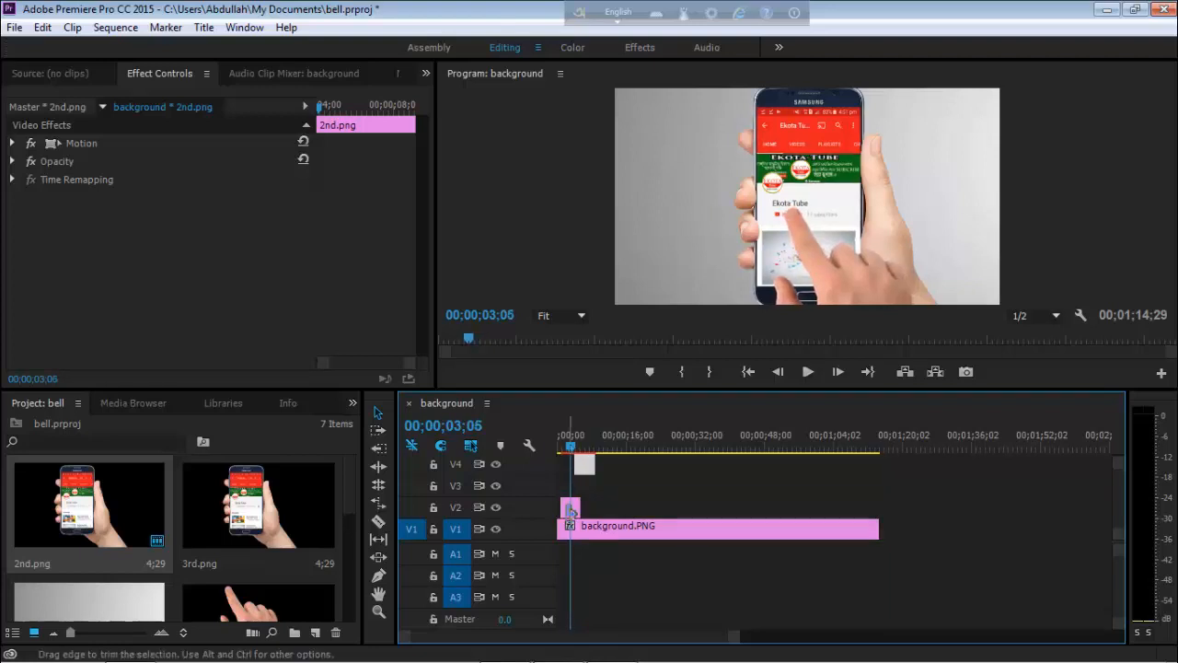
pyautogui.moveTo(586, 467); pyautogui.dragTo(563, 450)
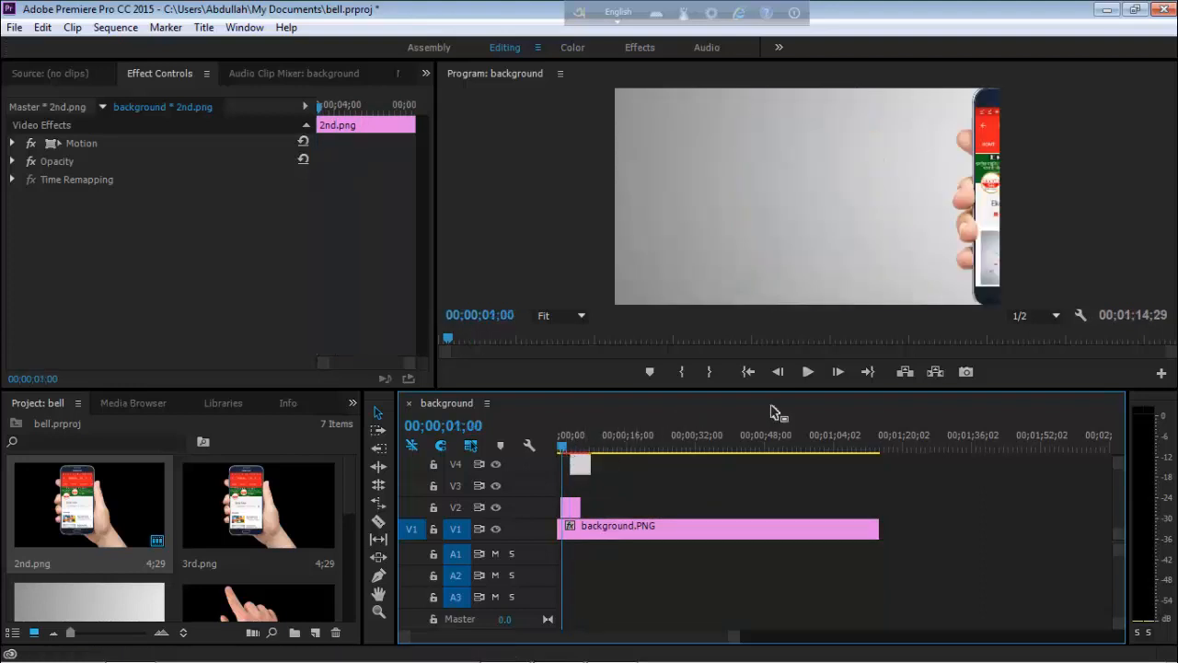
pyautogui.click(814, 374)
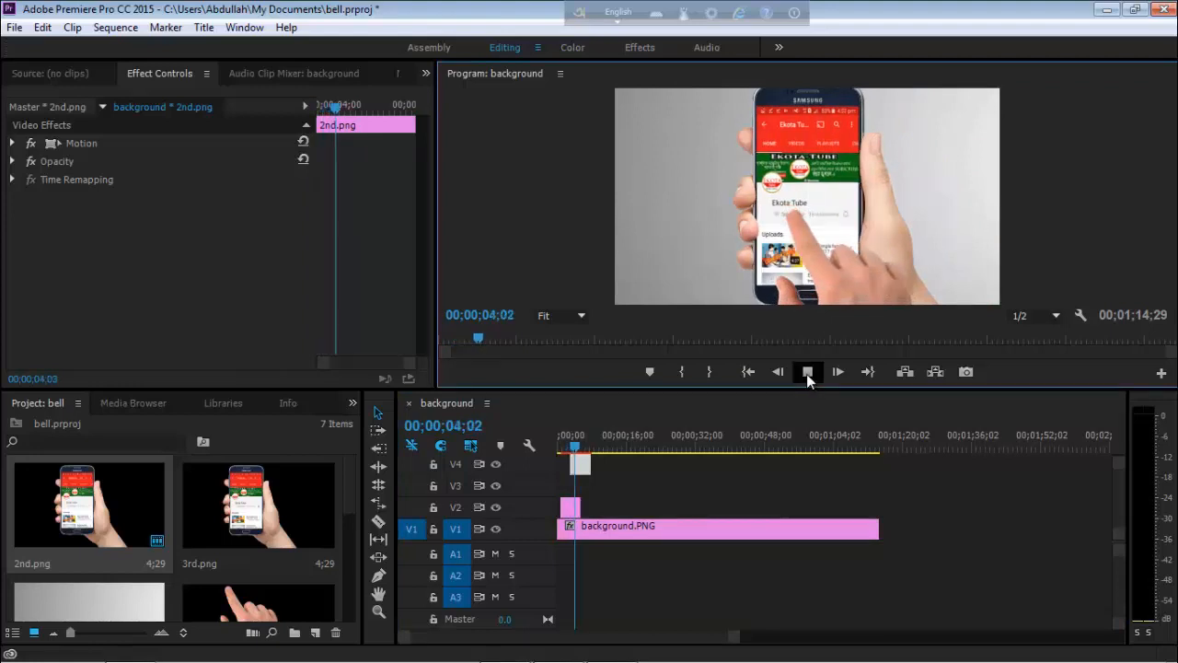
pyautogui.click(807, 372)
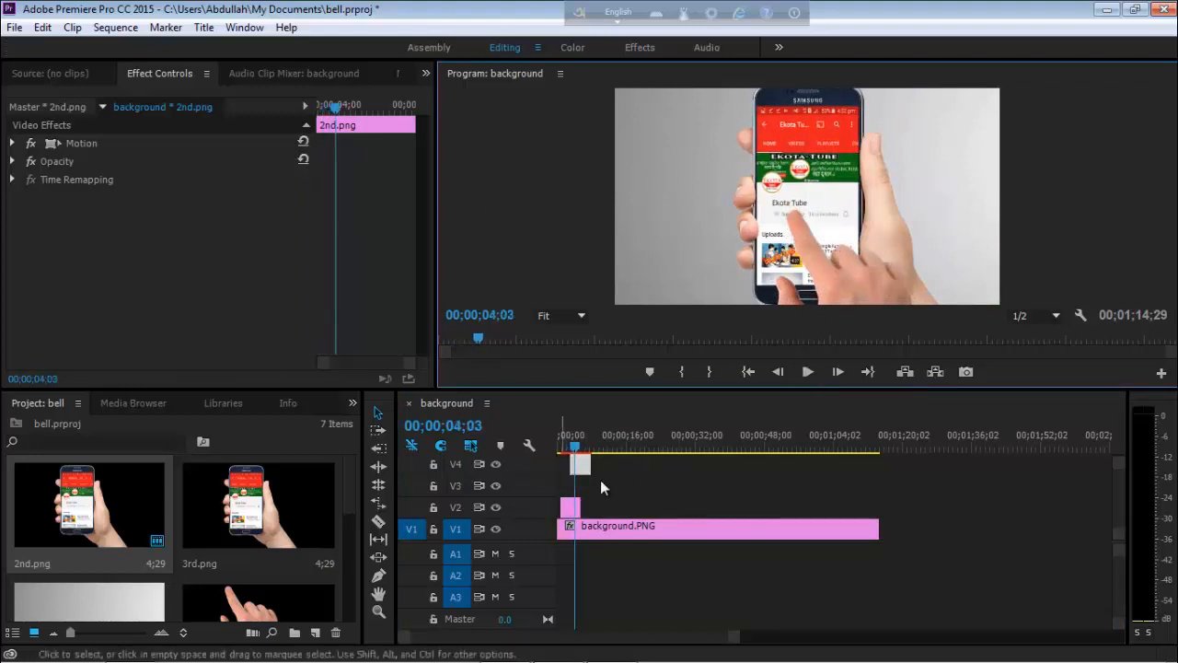
# Step: Add Position and Scale keyframes to hand.png at 00;00;04;03, and set horizontal Position to 1495.4 and Scale to 97 at 00;00;04;15
pyautogui.moveTo(654, 387); pyautogui.dragTo(653, 334)
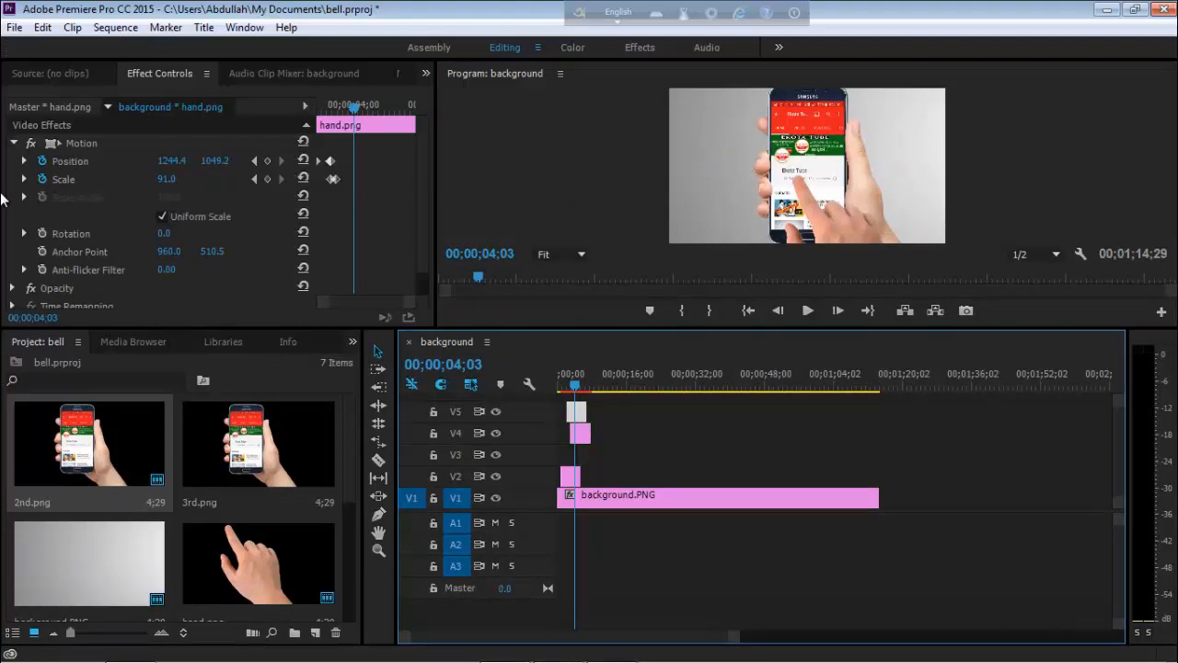
pyautogui.click(268, 161)
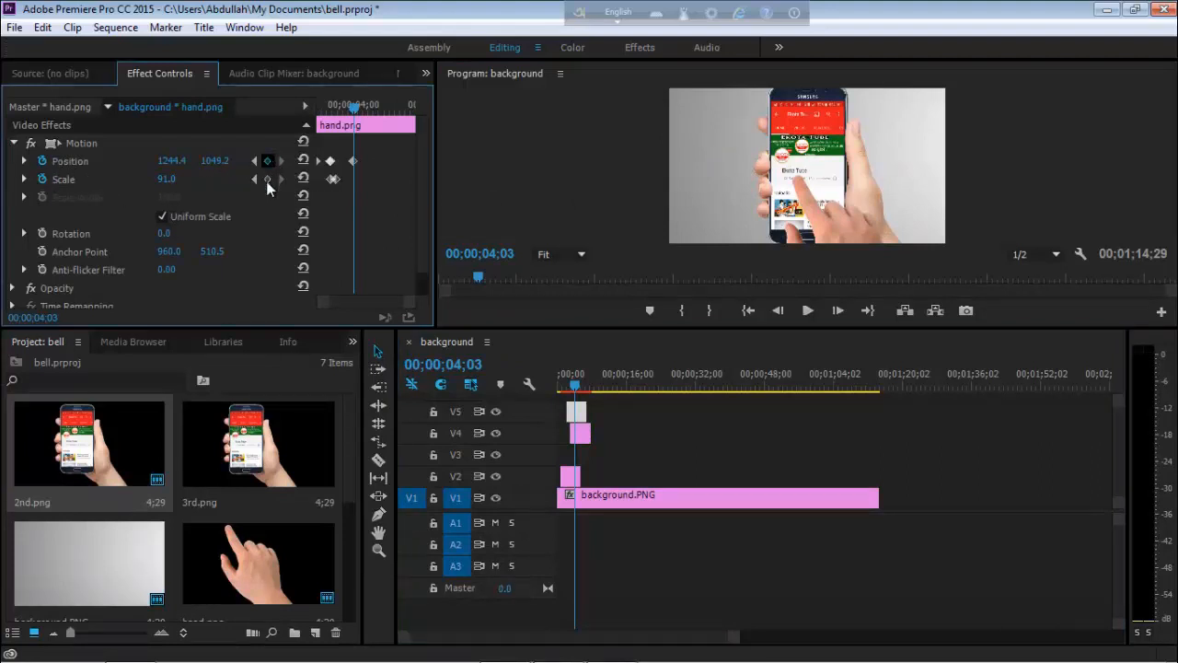
pyautogui.moveTo(354, 109); pyautogui.dragTo(362, 108)
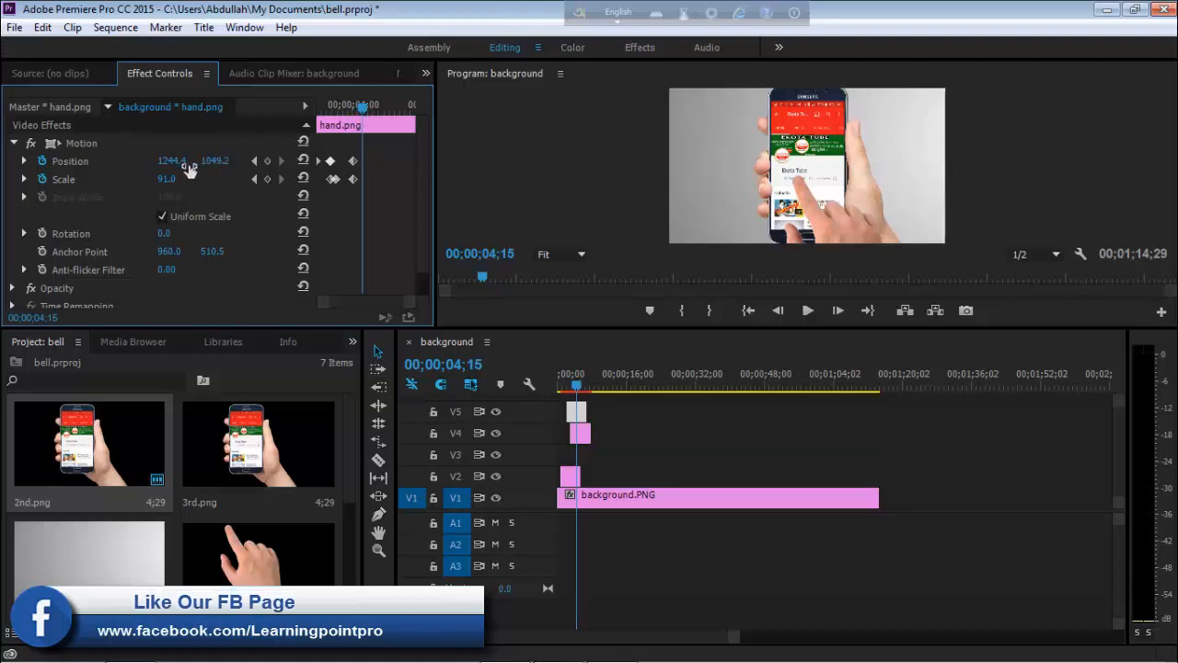
pyautogui.moveTo(170, 162); pyautogui.dragTo(382, 166)
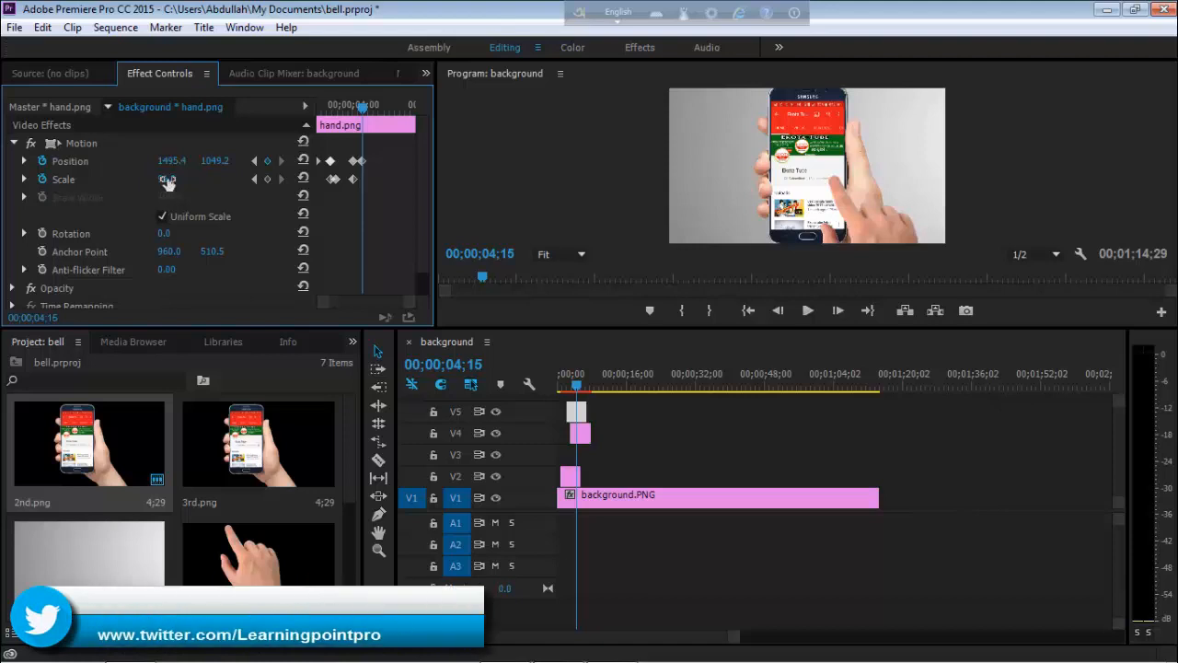
pyautogui.moveTo(167, 182); pyautogui.dragTo(173, 183)
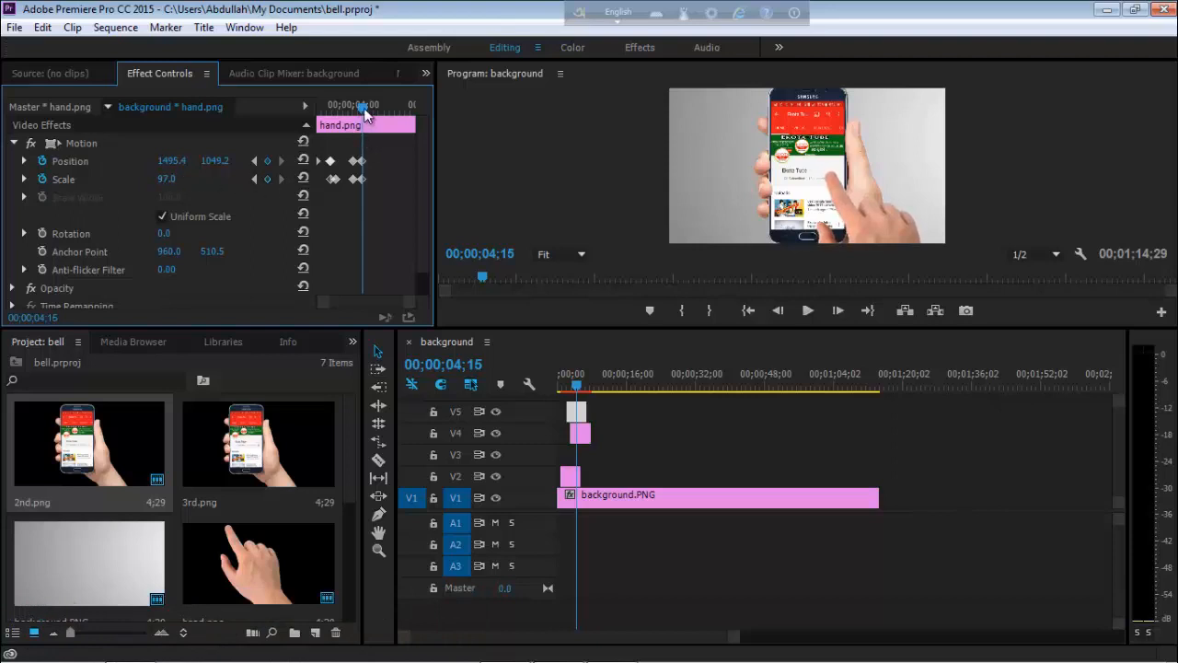
# Step: Set hand.png's Scale to 89 at 00;00;04;24 to imitate a second tap
pyautogui.moveTo(365, 110); pyautogui.dragTo(374, 113)
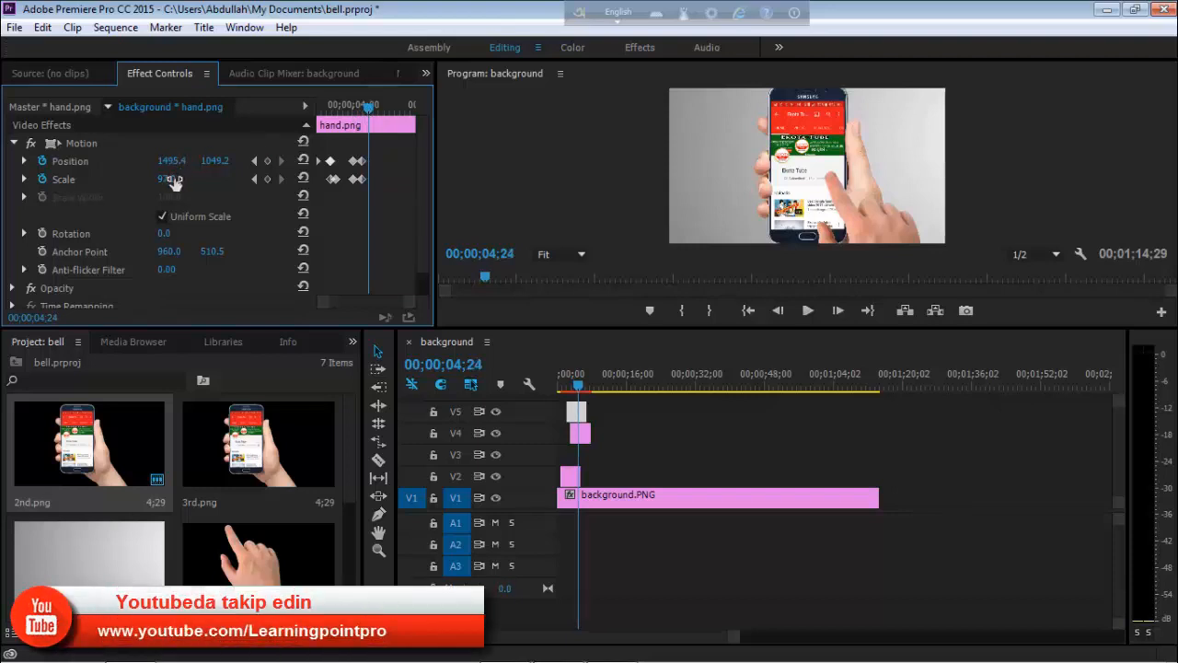
pyautogui.moveTo(172, 182); pyautogui.dragTo(166, 182)
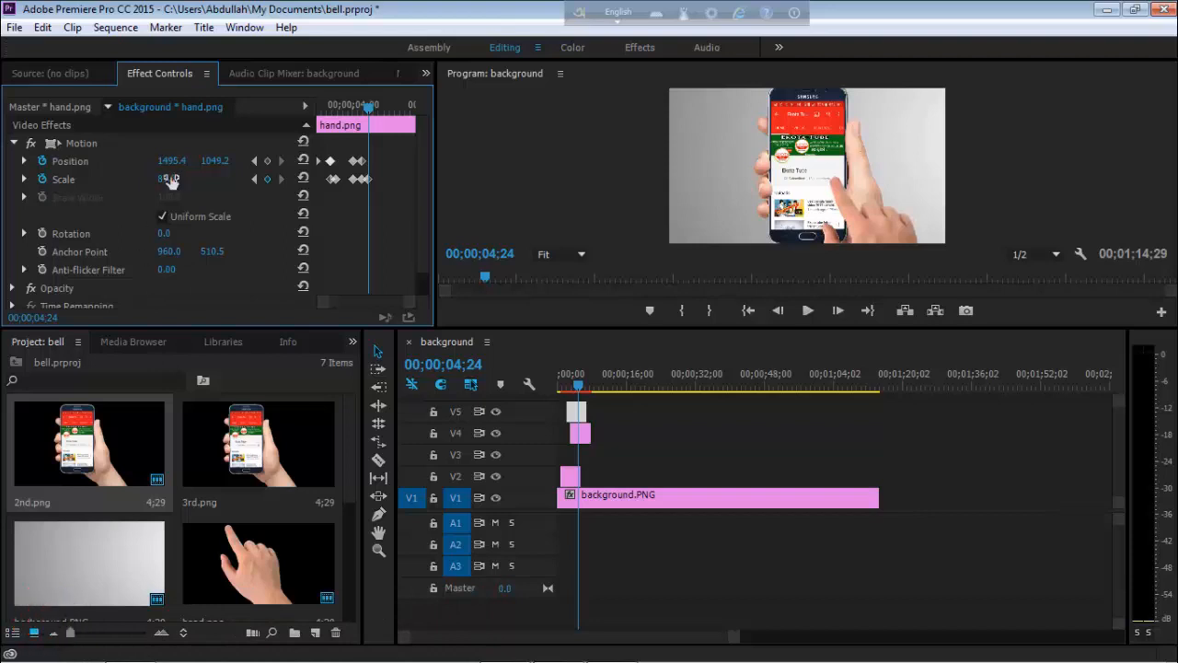
pyautogui.moveTo(368, 110)
pyautogui.mouseDown()
pyautogui.moveTo(356, 111)
pyautogui.moveTo(369, 110)
pyautogui.mouseUp()
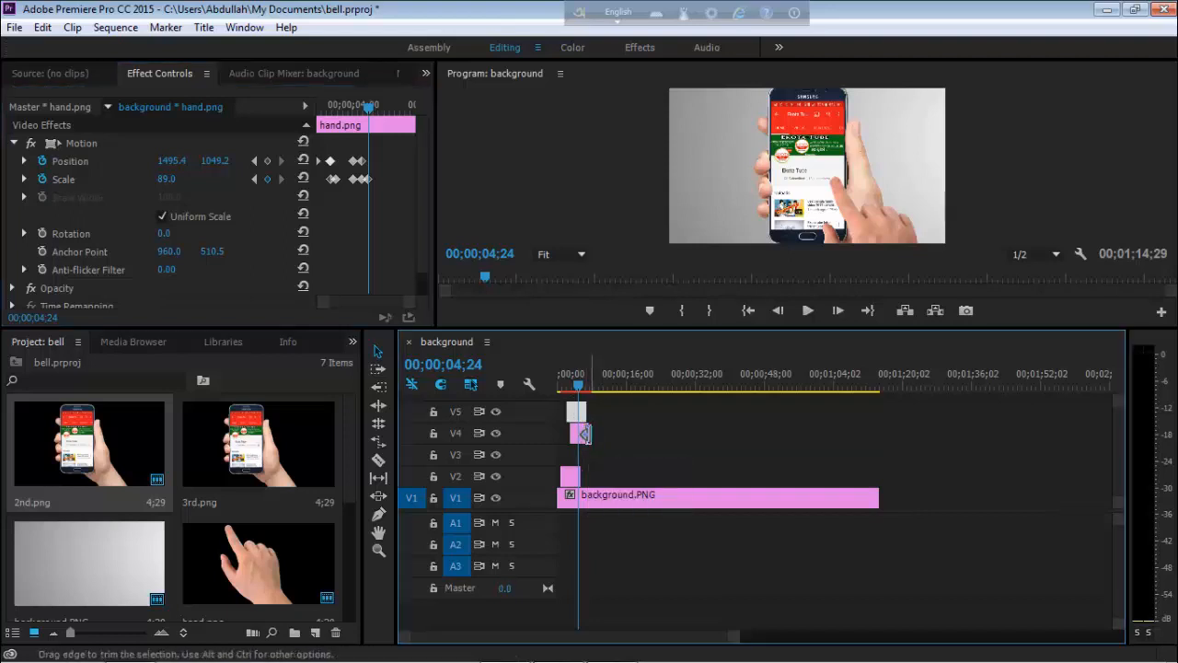
# Step: Trim the end of the 2nd.png clip to 00;00;04;24 and place 3rd.png directly after it on track V4
pyautogui.moveTo(584, 435); pyautogui.dragTo(573, 433)
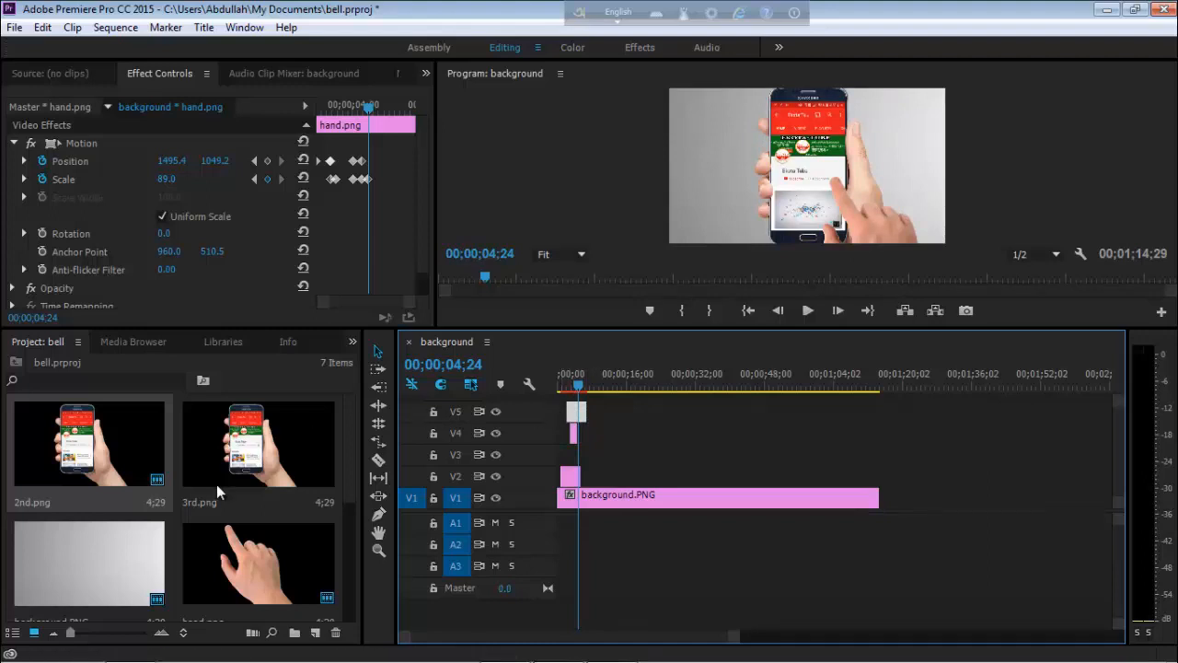
pyautogui.click(228, 460)
pyautogui.moveTo(272, 440); pyautogui.dragTo(577, 450)
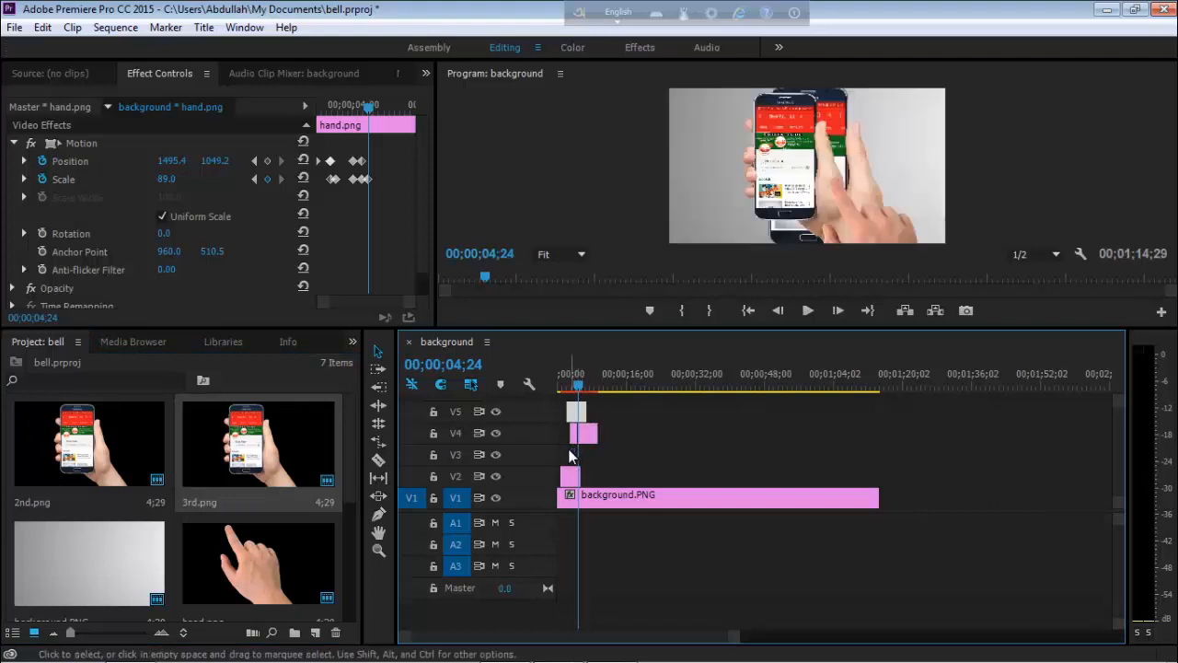
# Step: Select the 3rd.png phone image, enlarge it in the program preview and move it over the phone beneath
pyautogui.doubleClick(787, 130)
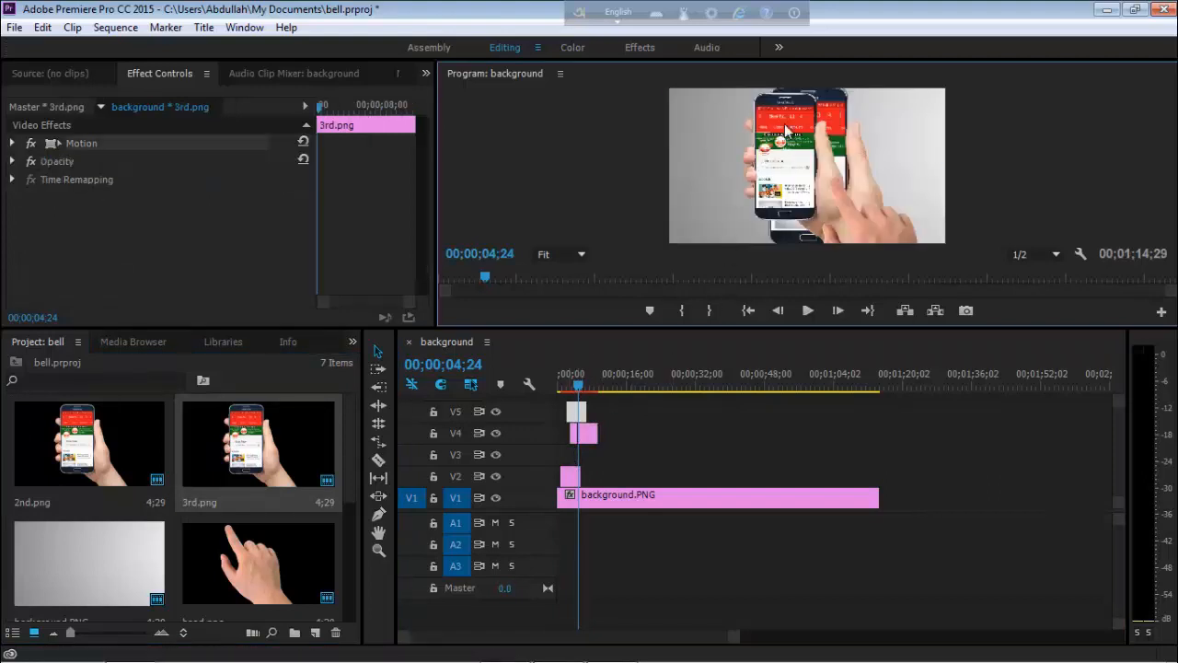
pyautogui.click(587, 438)
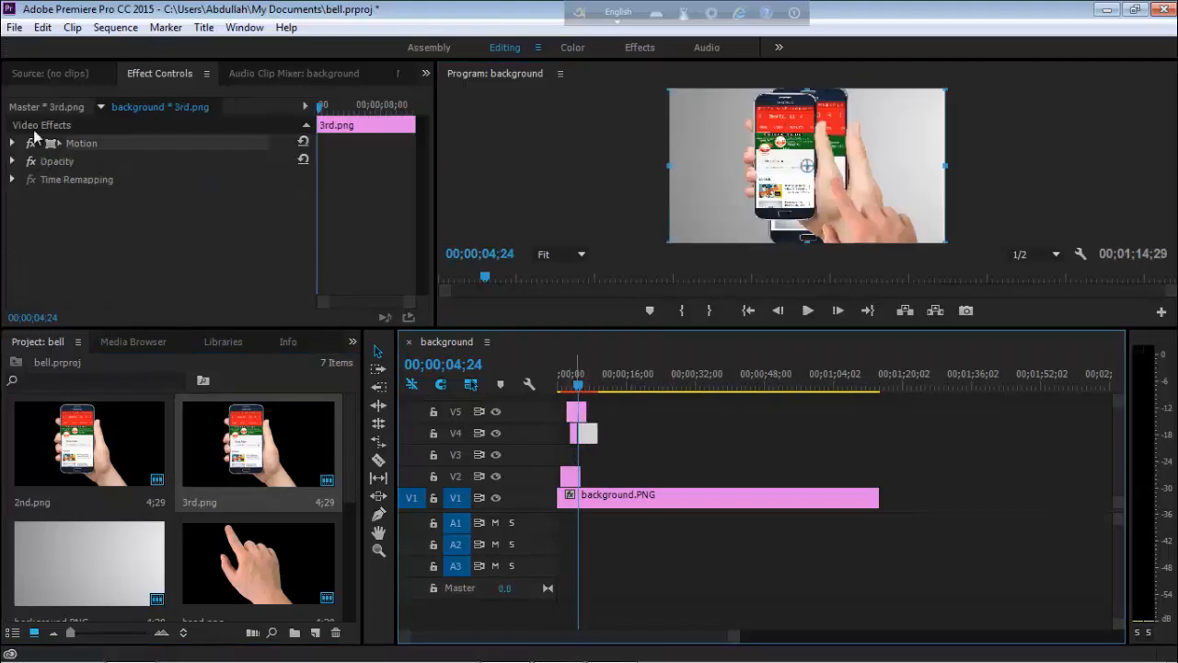
pyautogui.click(59, 146)
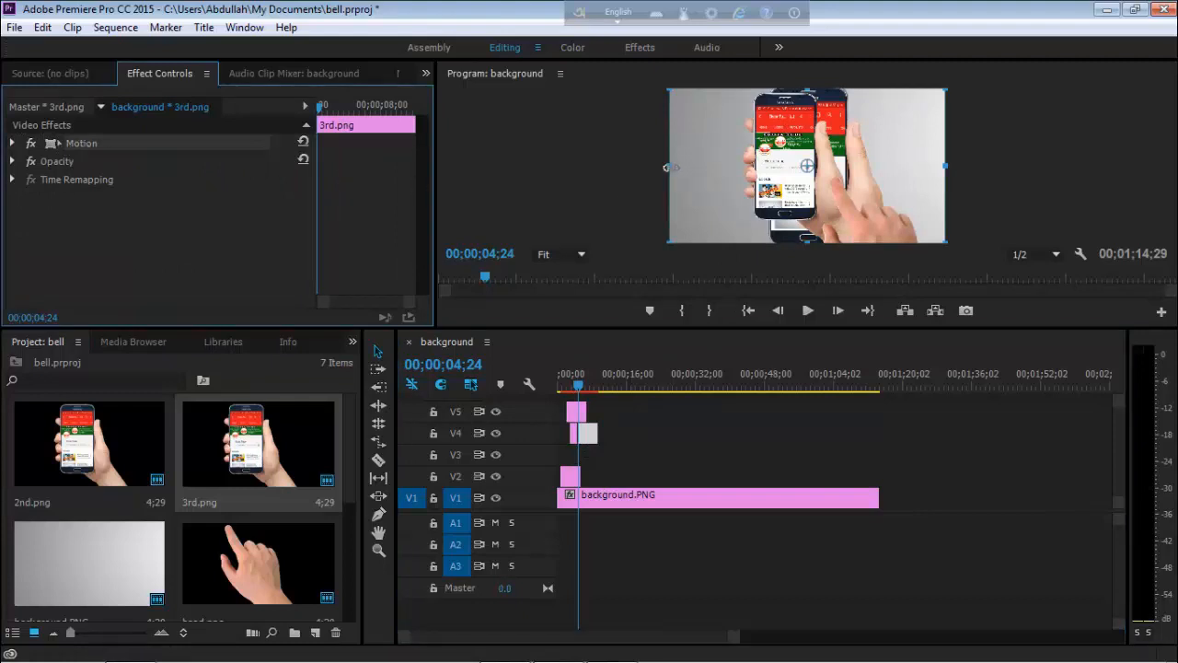
pyautogui.moveTo(671, 167); pyautogui.dragTo(610, 174)
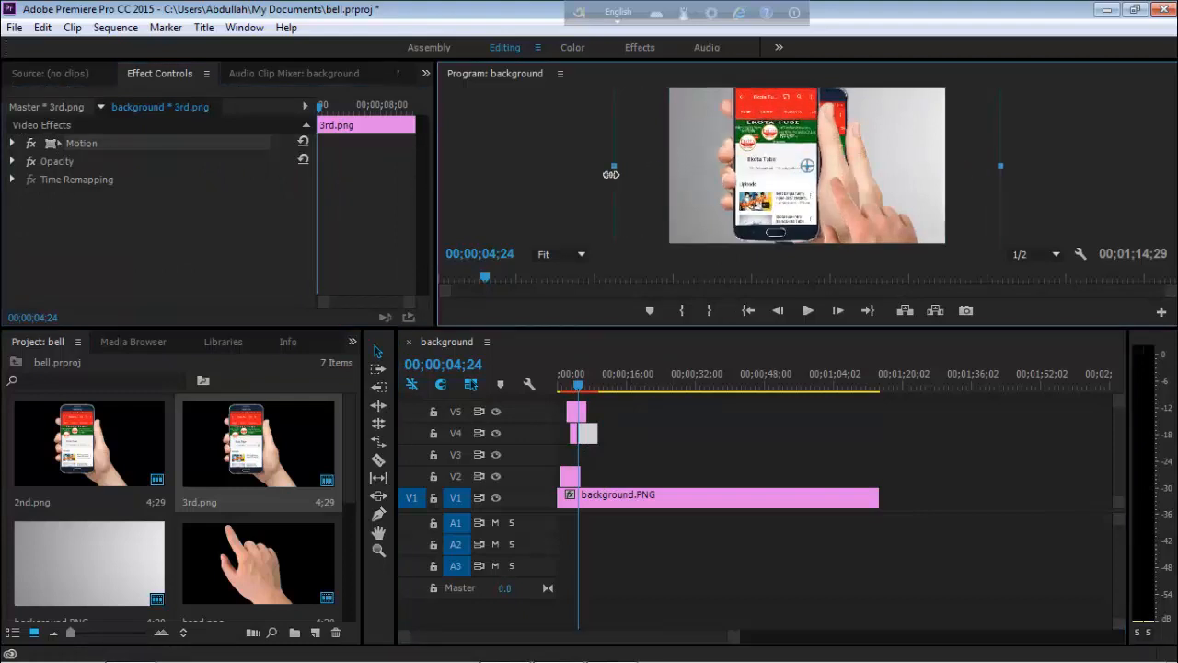
pyautogui.moveTo(773, 185); pyautogui.dragTo(803, 201)
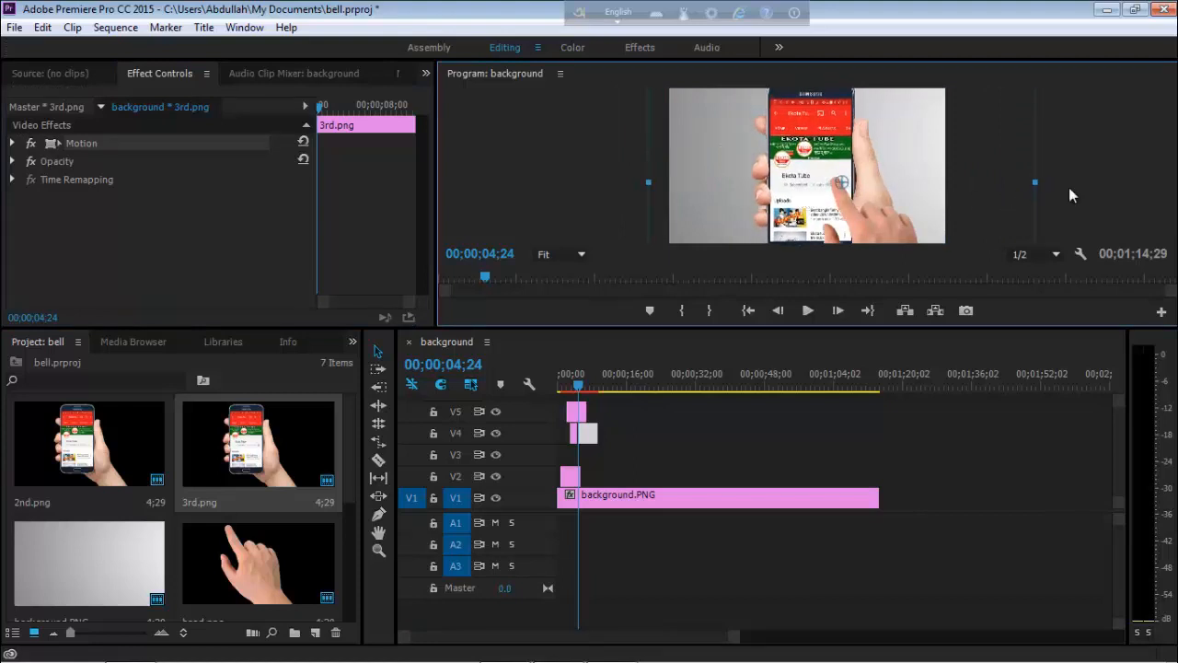
# Step: Shrink the 3rd.png phone image slightly and nudge it in the enlarged program preview until it lines up with the phone beneath
pyautogui.moveTo(1022, 185); pyautogui.dragTo(1018, 185)
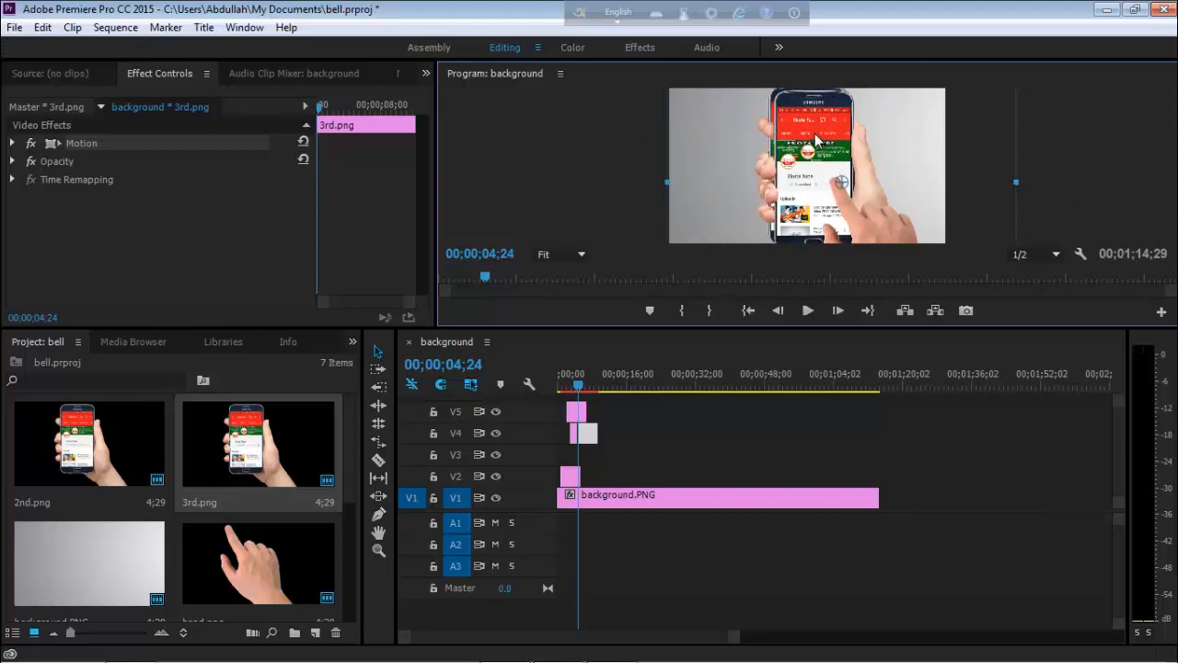
pyautogui.moveTo(816, 138); pyautogui.dragTo(810, 136)
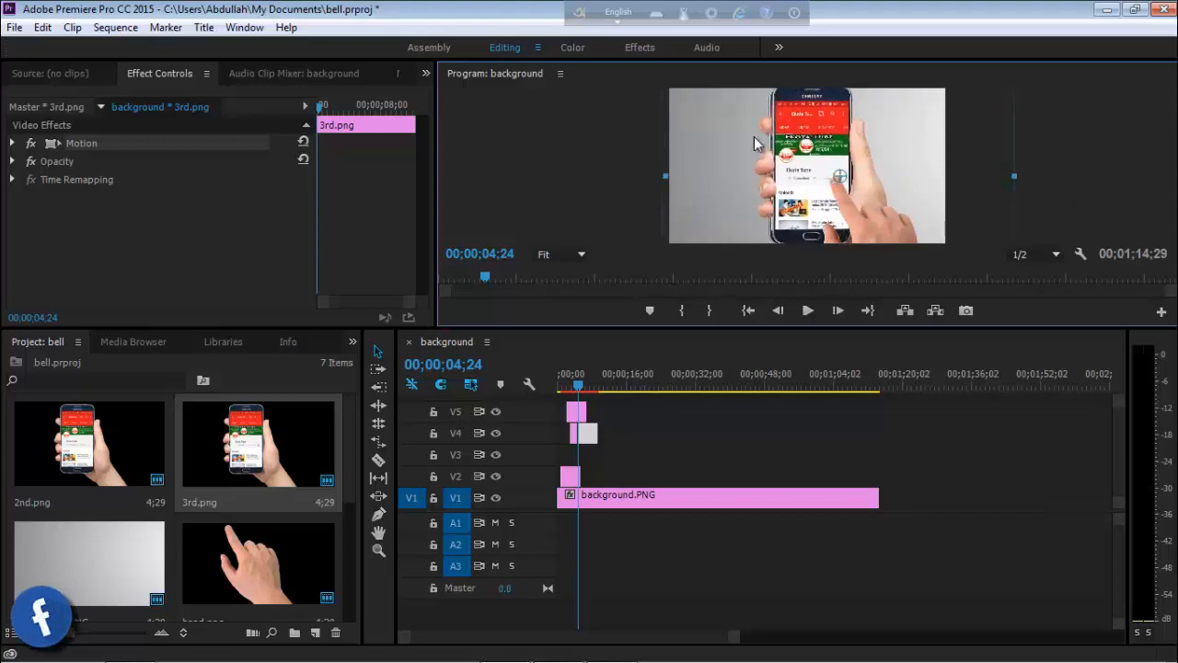
pyautogui.click(555, 157)
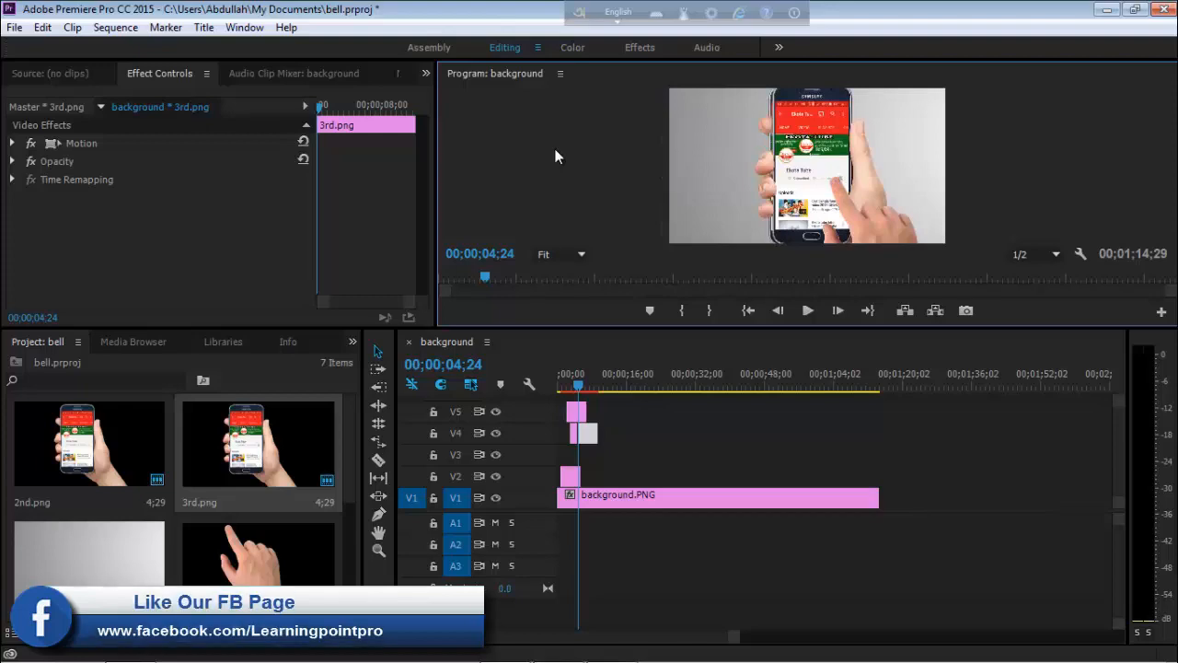
pyautogui.press('`')
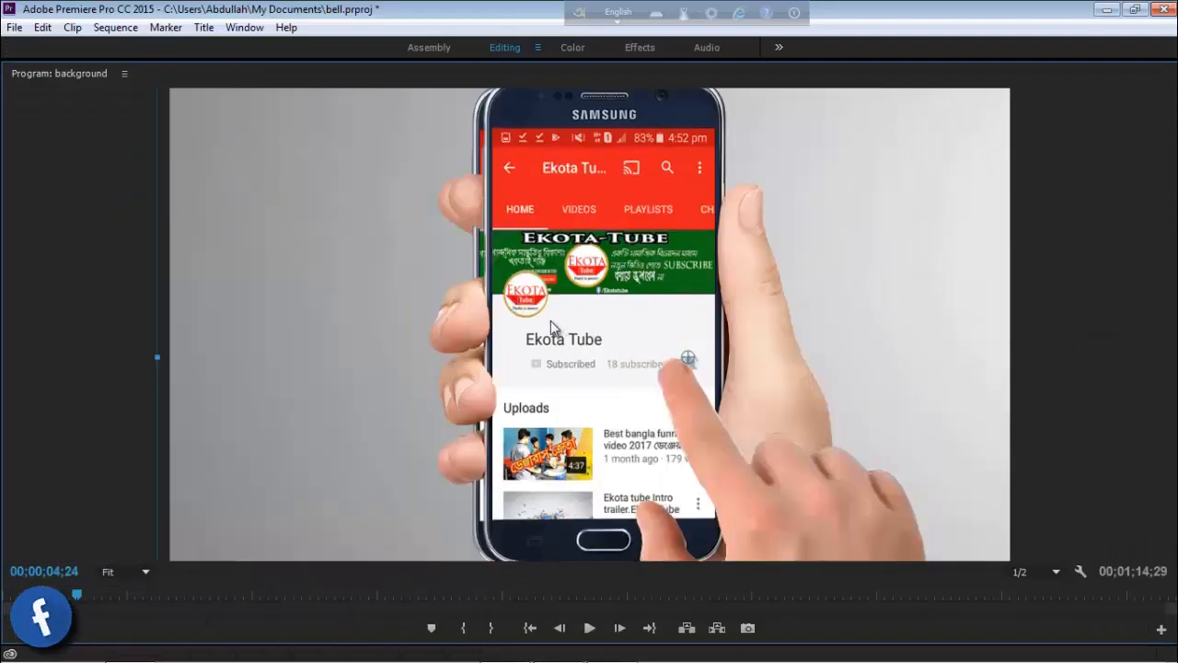
pyautogui.moveTo(550, 320); pyautogui.dragTo(546, 318)
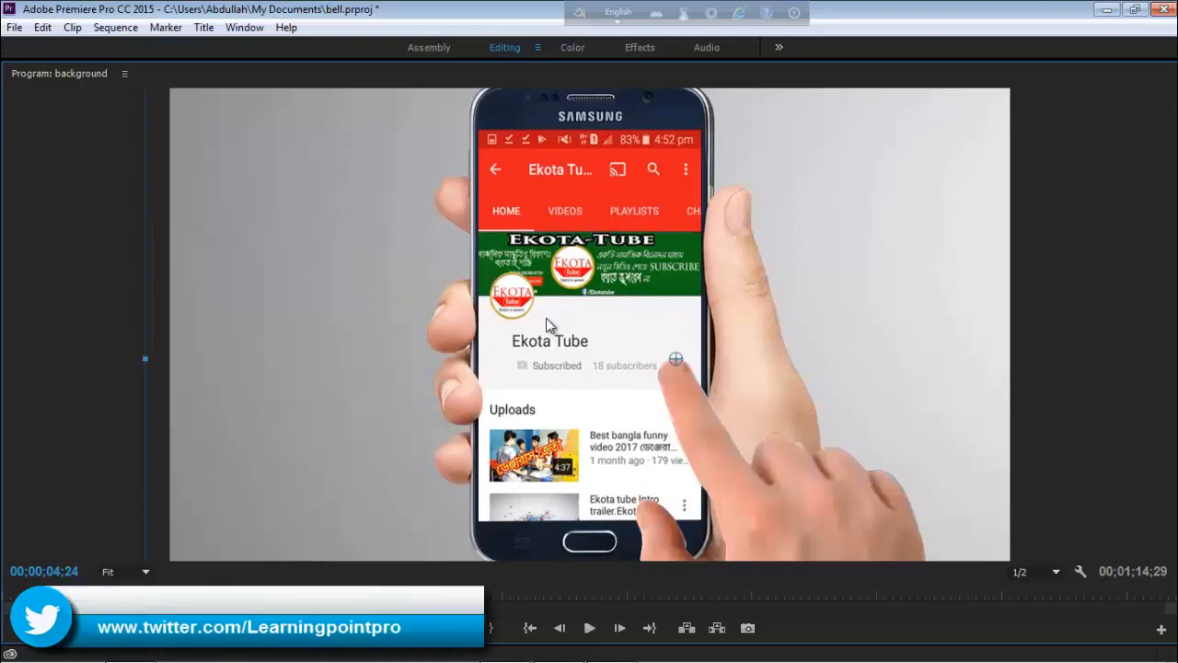
pyautogui.click(59, 265)
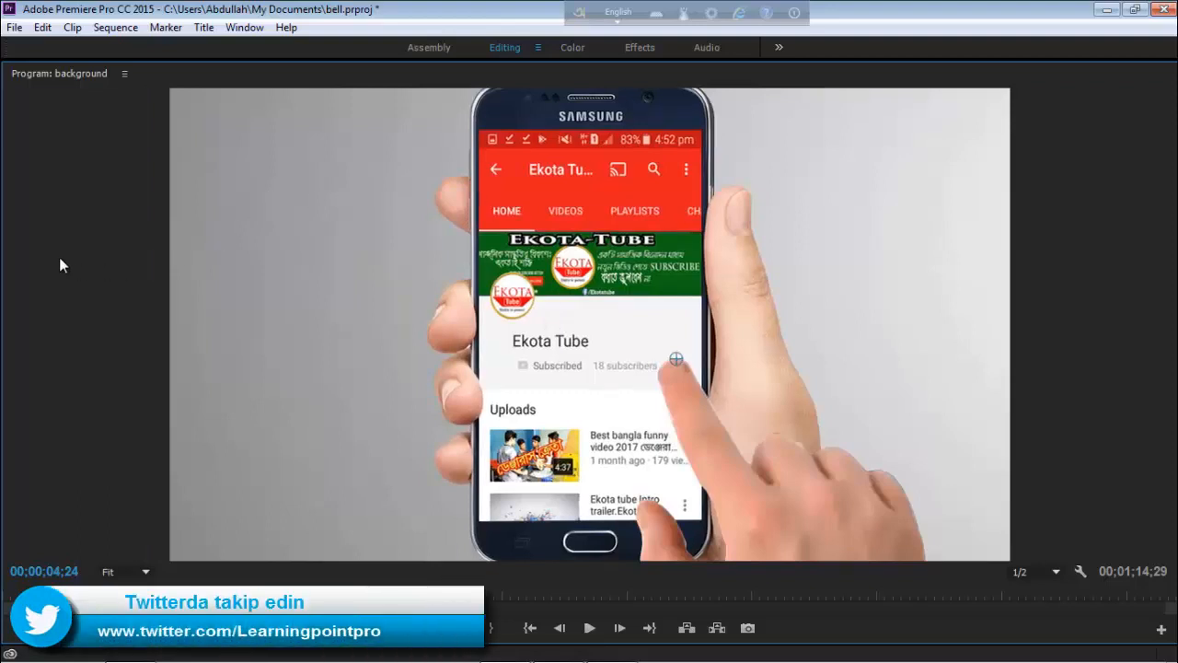
pyautogui.press('`')
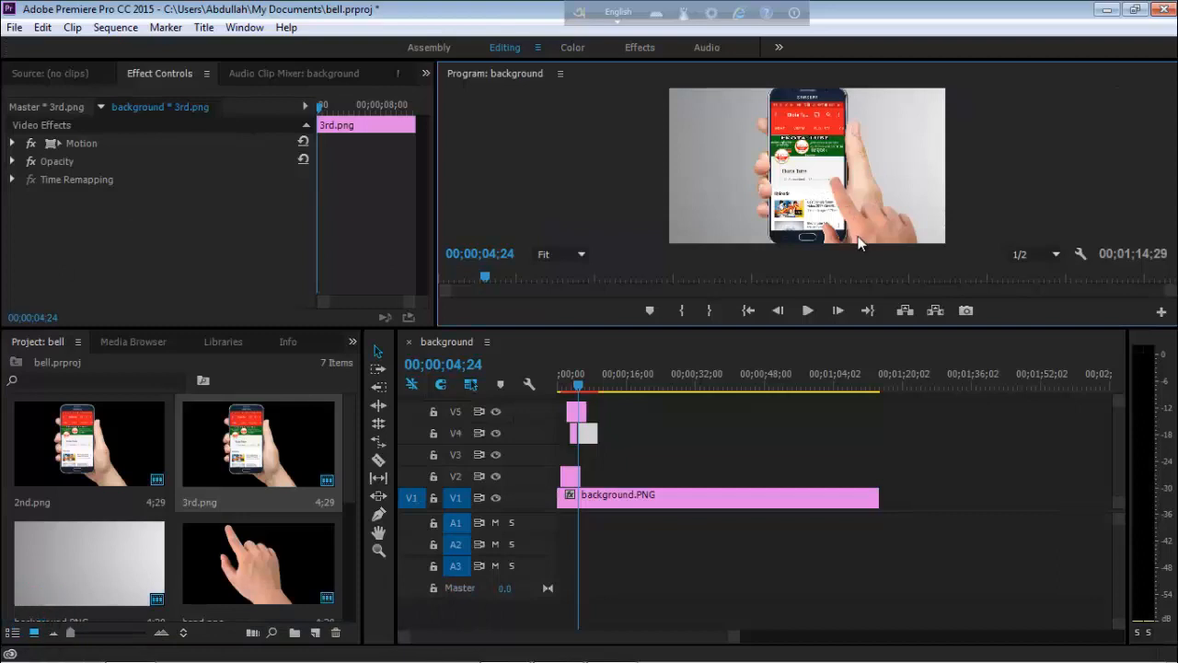
# Step: Add Position and Scale keyframes to hand.png at 00;00;05;02, and set vertical Position to 1566.2 at 00;00;05;11 to move the hand out of frame
pyautogui.click(590, 437)
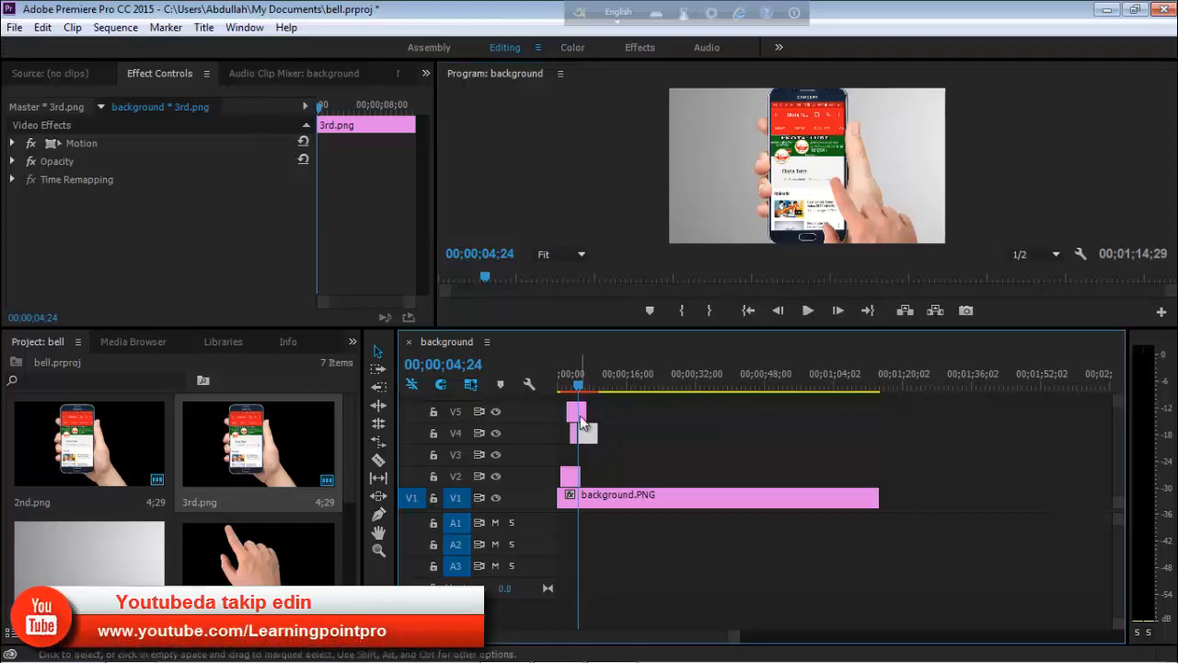
pyautogui.click(577, 413)
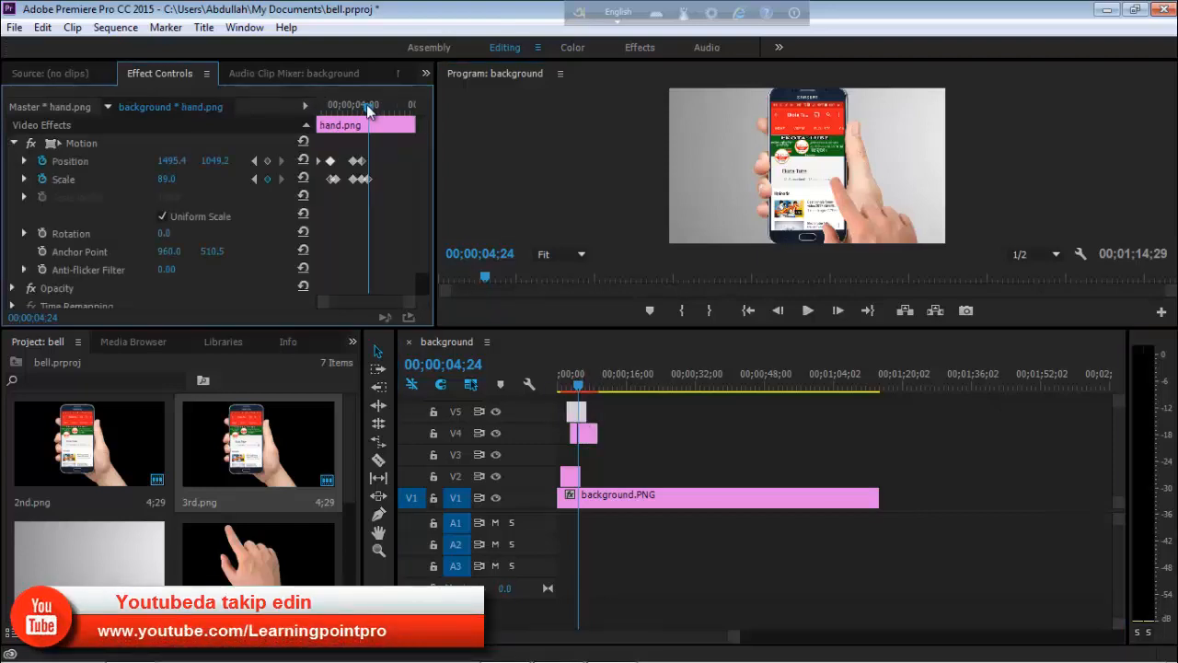
pyautogui.moveTo(368, 110); pyautogui.dragTo(374, 110)
pyautogui.click(268, 160)
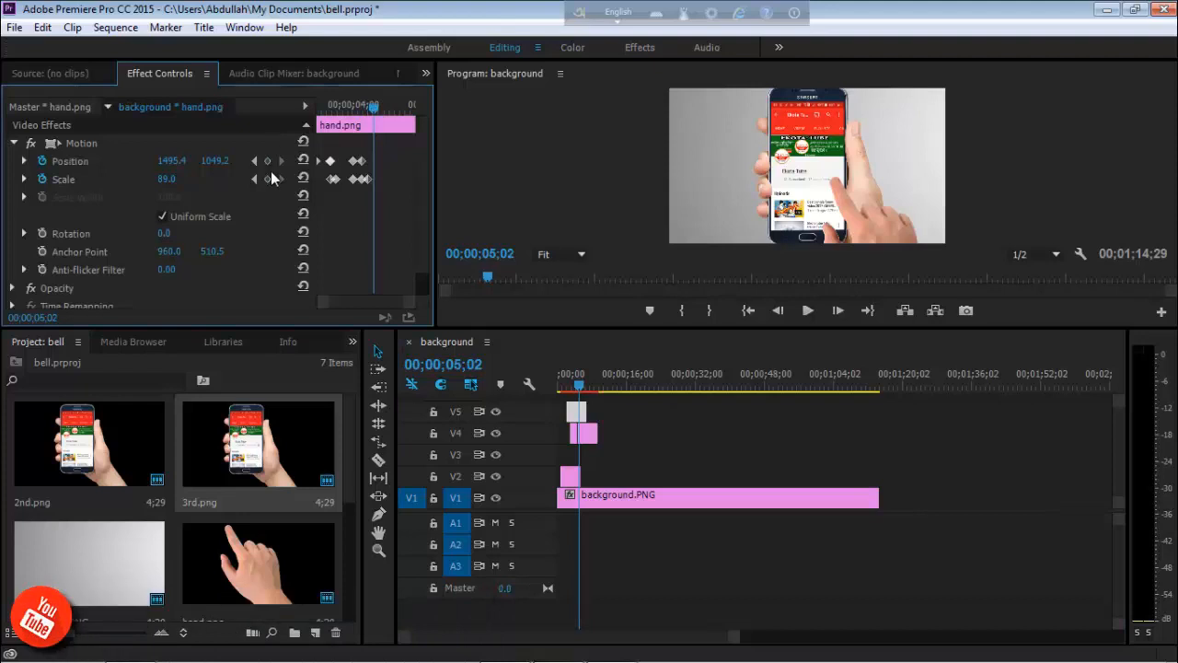
pyautogui.click(268, 178)
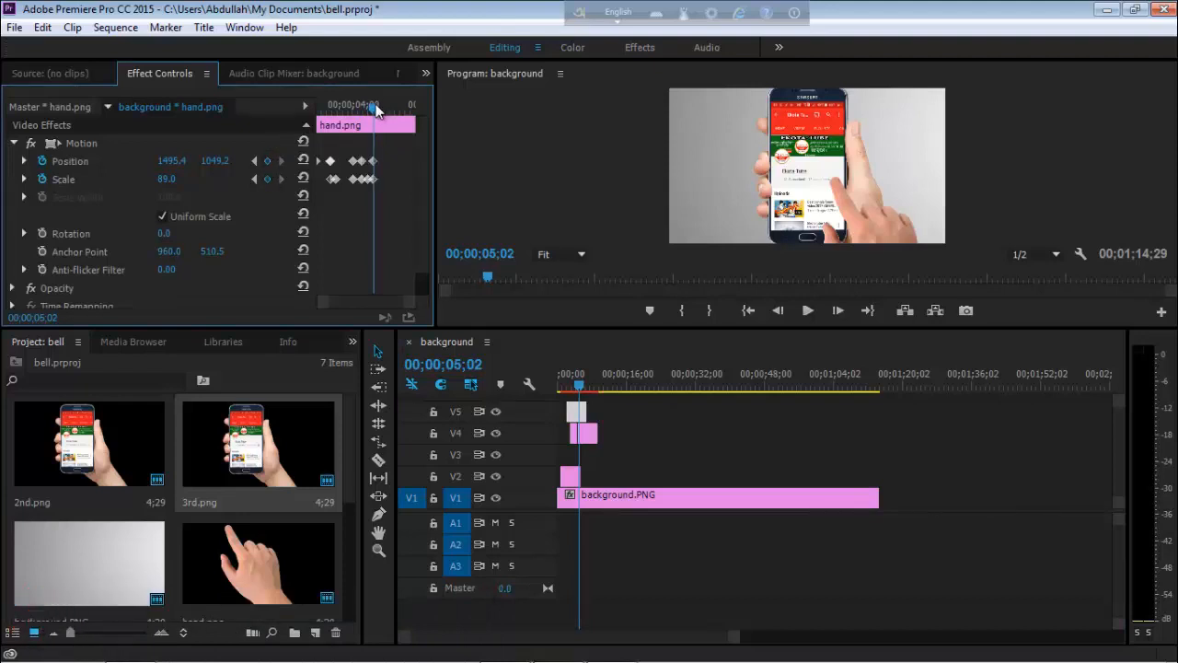
pyautogui.moveTo(376, 108); pyautogui.dragTo(380, 110)
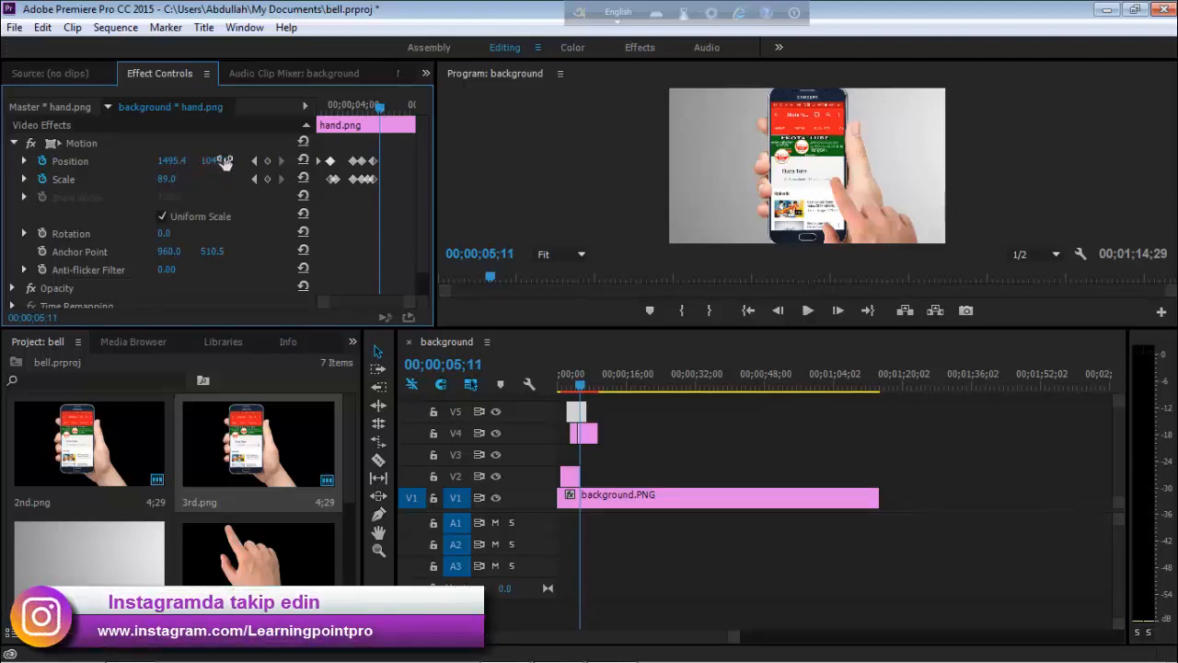
pyautogui.moveTo(221, 161); pyautogui.dragTo(645, 202)
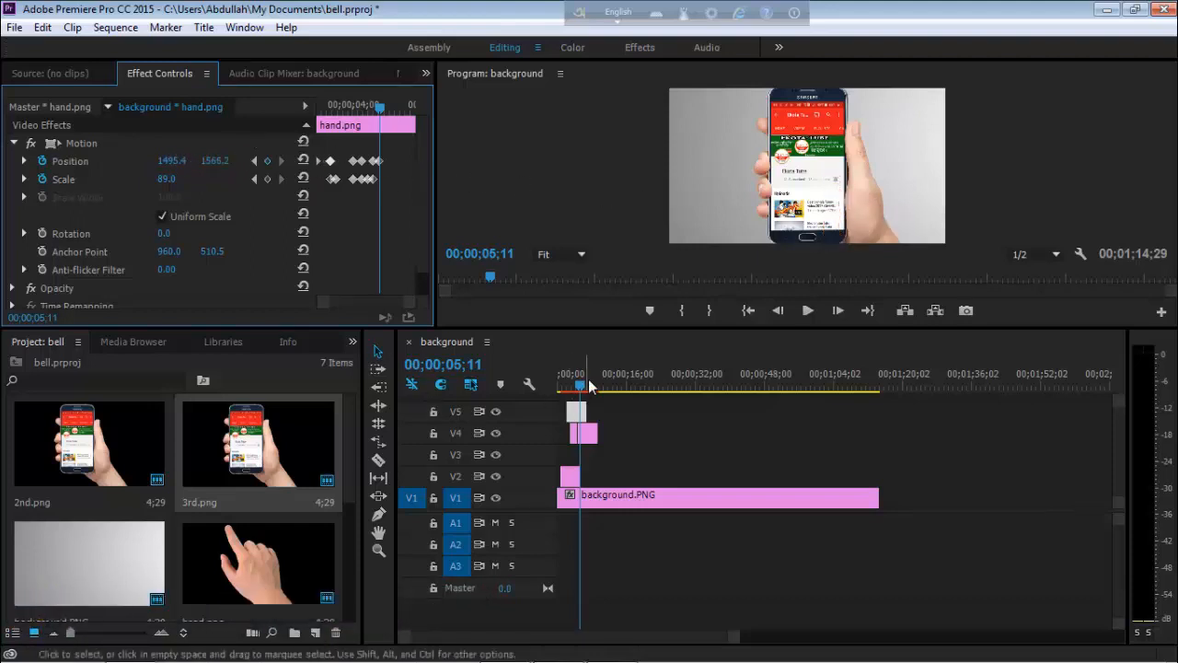
# Step: Play the sequence from the beginning in the enlarged program preview to check the hand's taps and exit
pyautogui.moveTo(578, 385); pyautogui.dragTo(556, 394)
pyautogui.click(548, 221)
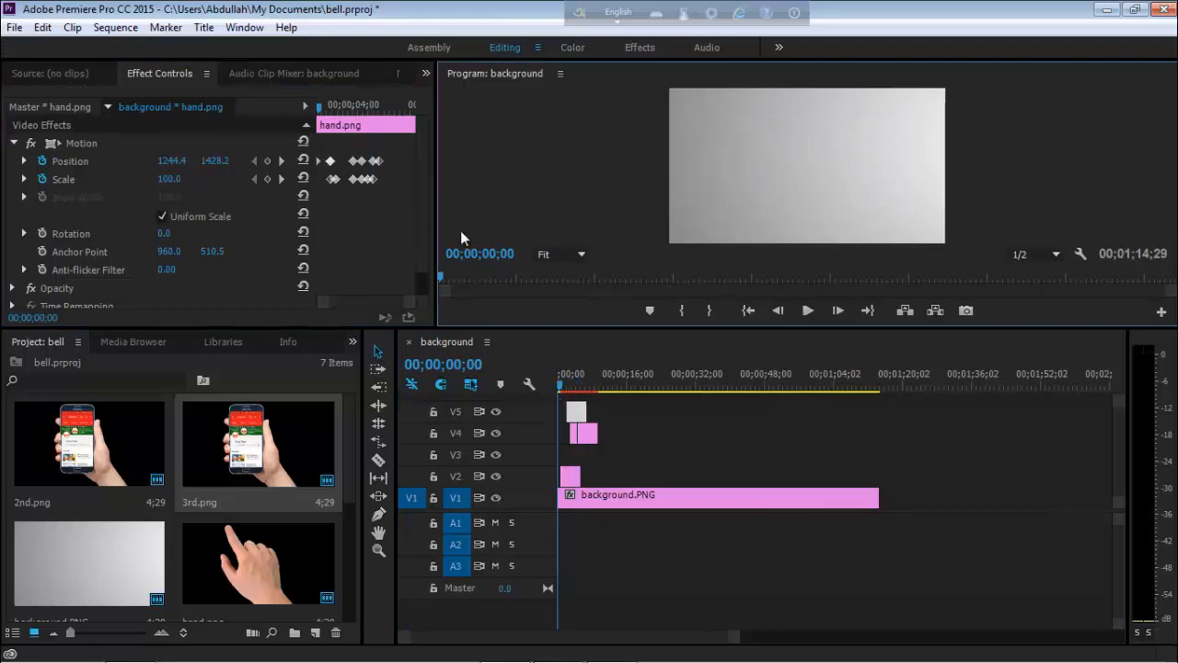
pyautogui.press('`')
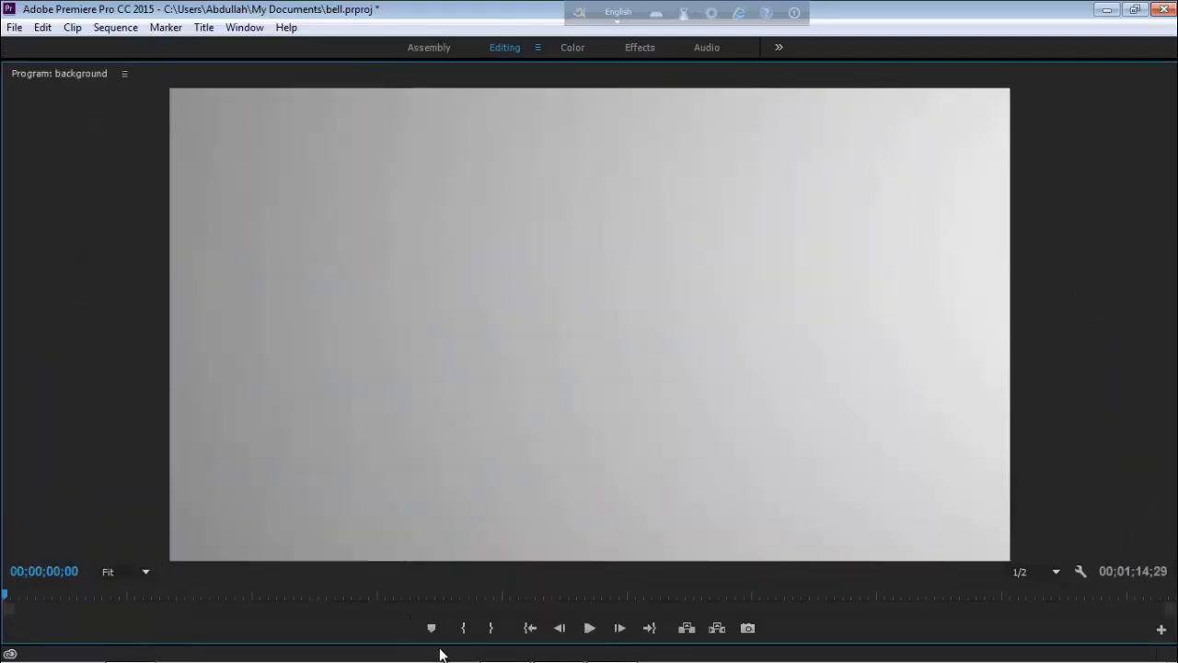
pyautogui.click(591, 629)
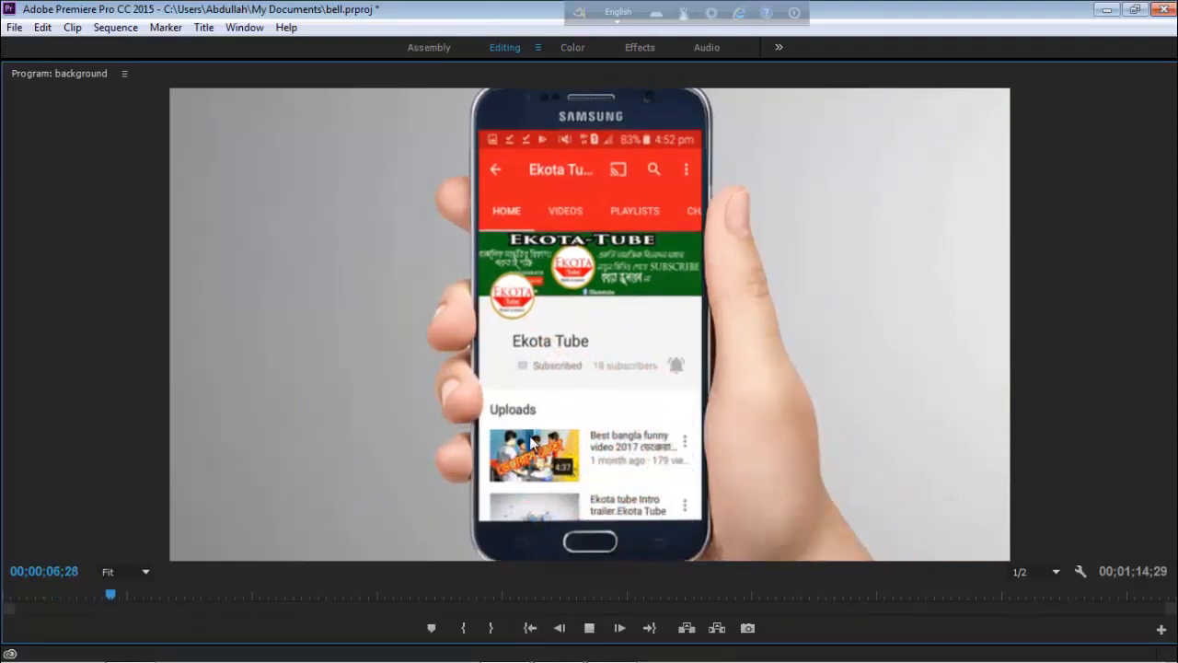
pyautogui.press('`')
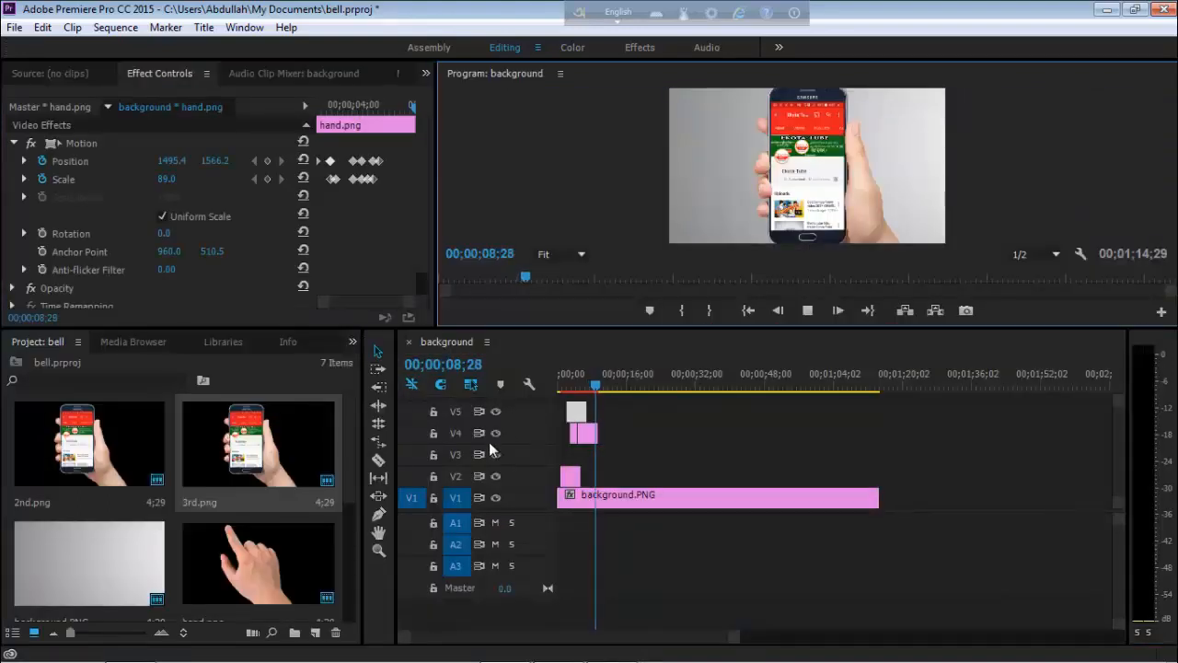
# Step: Mark an In point at 00;00;07;00 and extract everything after it from the sequence
pyautogui.moveTo(599, 398); pyautogui.dragTo(586, 388)
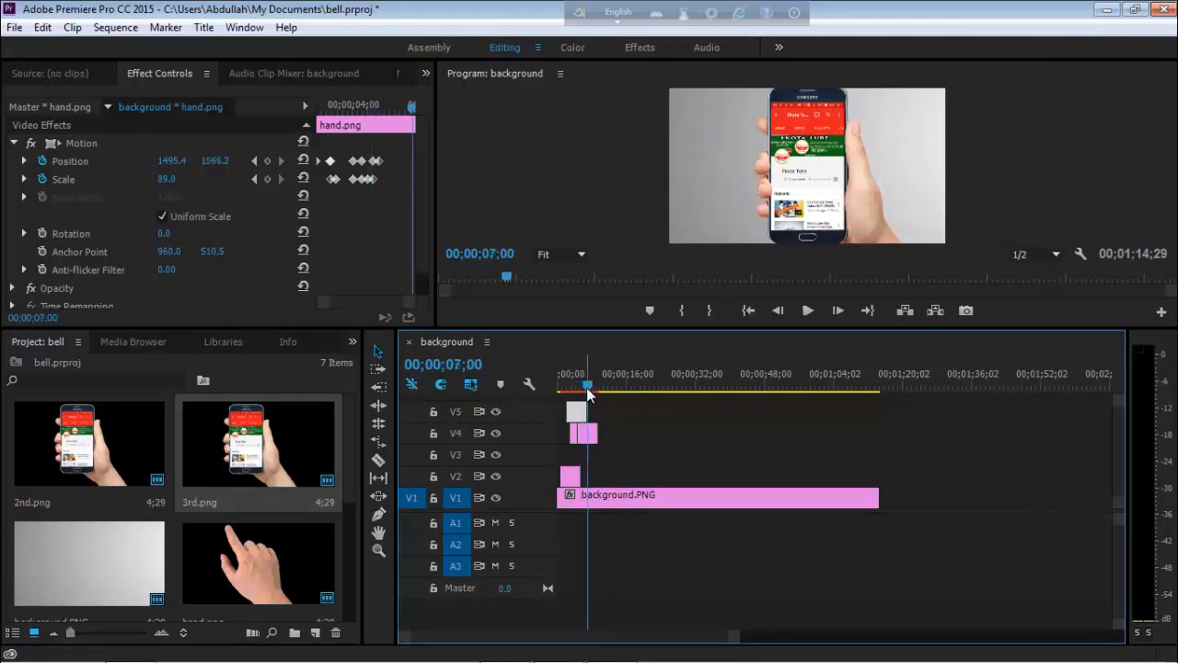
pyautogui.press('i')
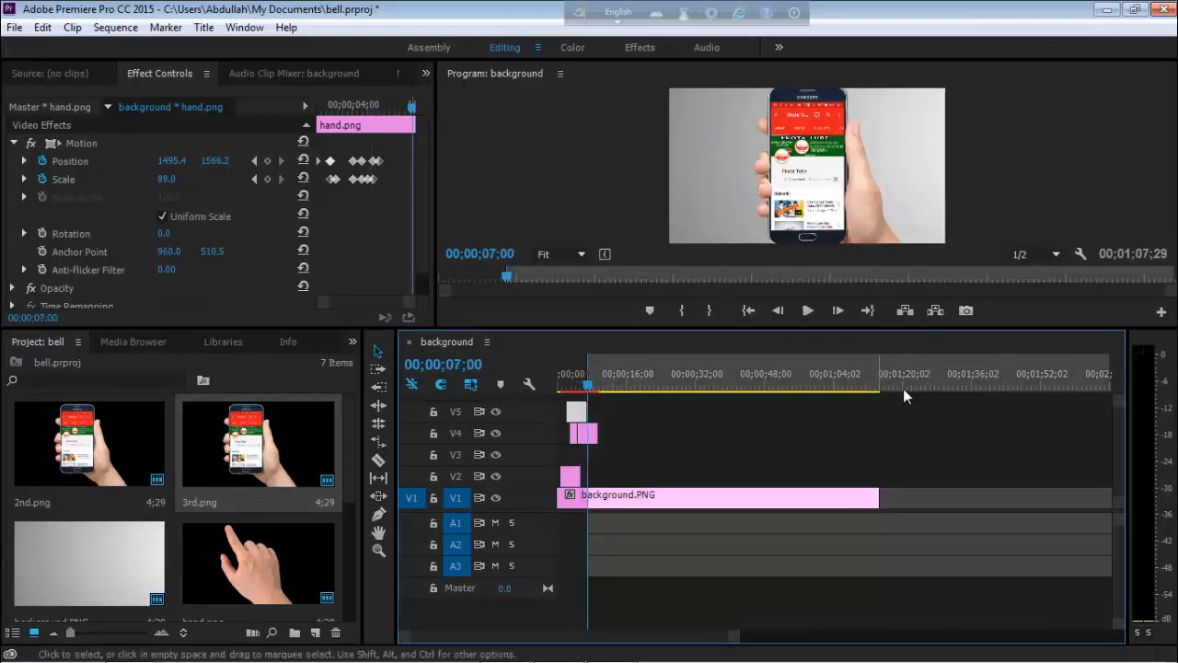
pyautogui.click(939, 311)
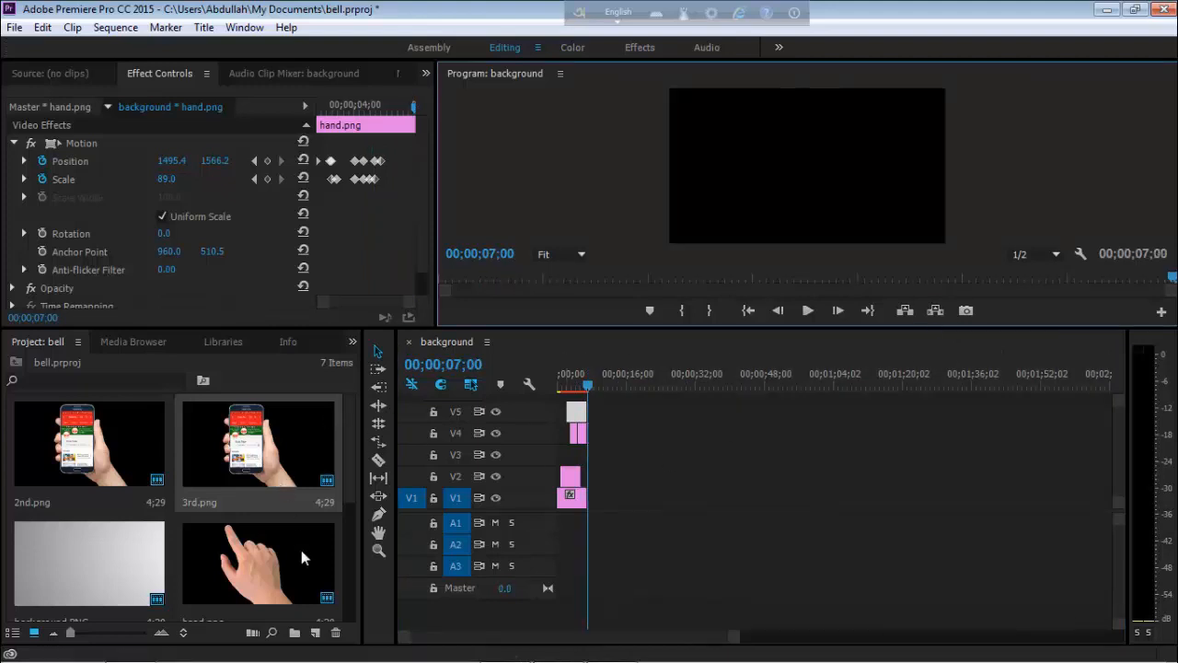
# Step: Place the voice.m4a audio on track A1 near the start of the sequence
pyautogui.click(269, 451)
pyautogui.scroll(-3, 269, 451)
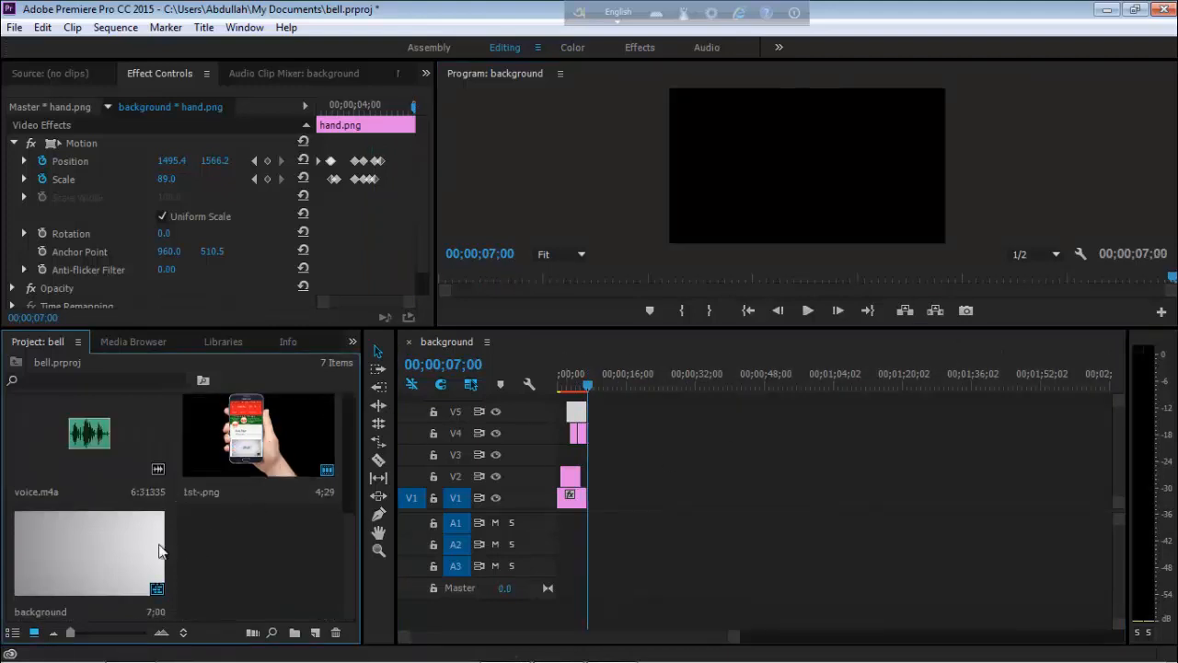
pyautogui.click(103, 445)
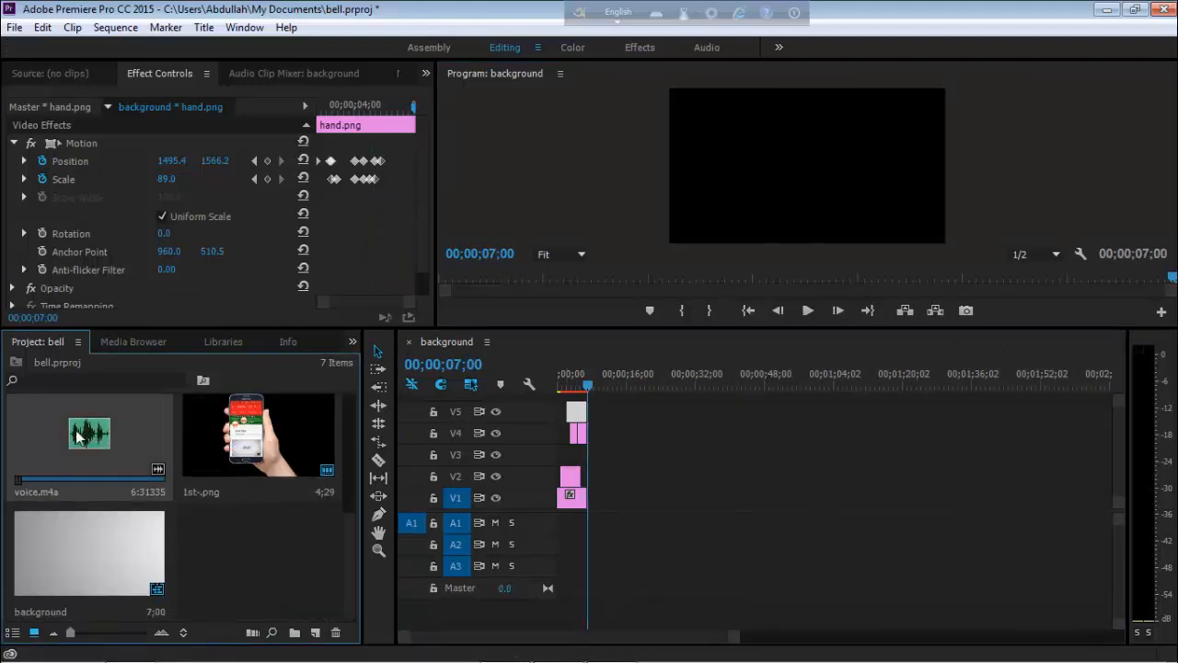
pyautogui.moveTo(107, 434); pyautogui.dragTo(564, 529)
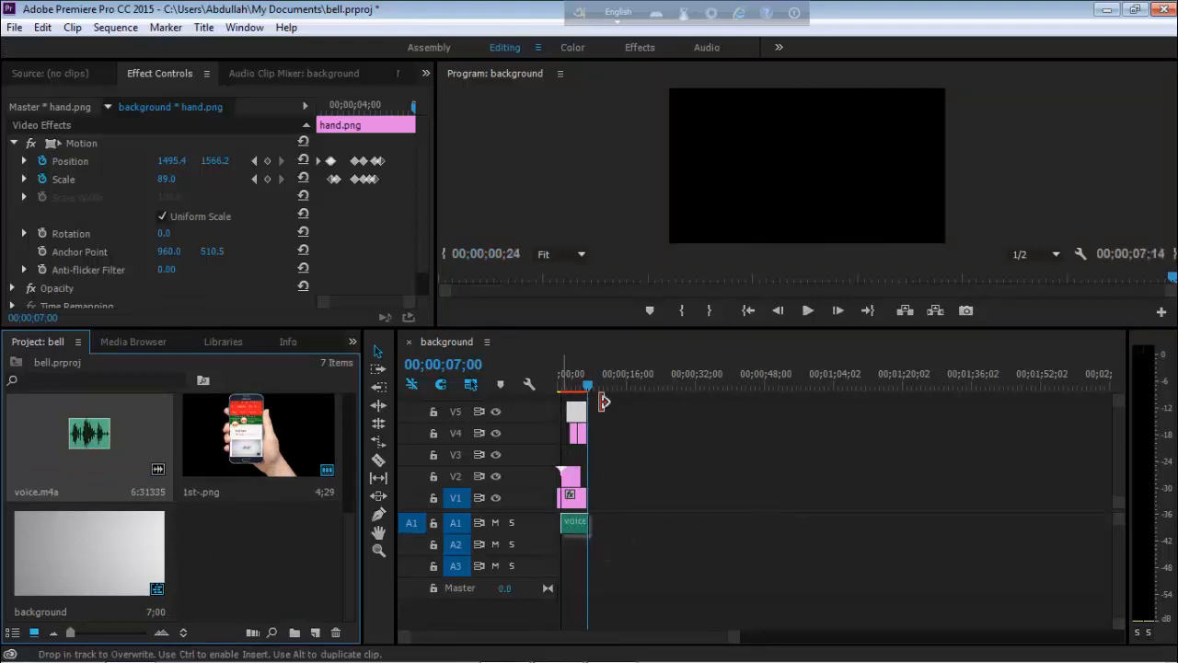
# Step: Play the sequence from the beginning in the enlarged program preview to check the voice against the animation
pyautogui.moveTo(590, 387); pyautogui.dragTo(544, 382)
pyautogui.click(579, 205)
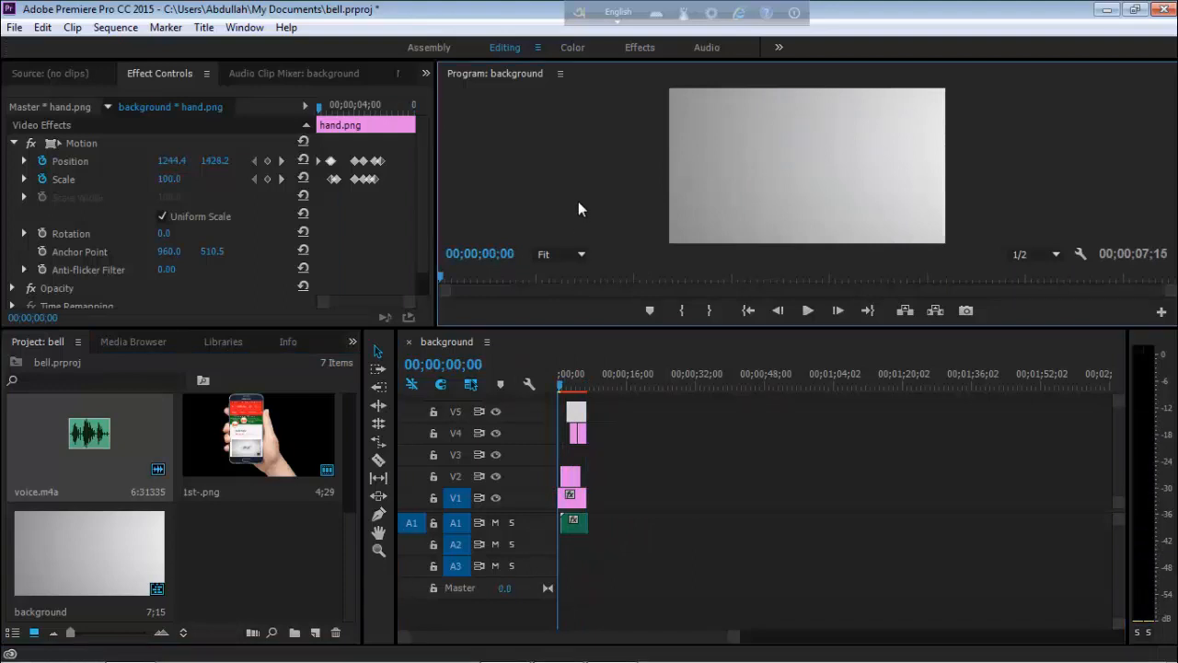
pyautogui.press('`')
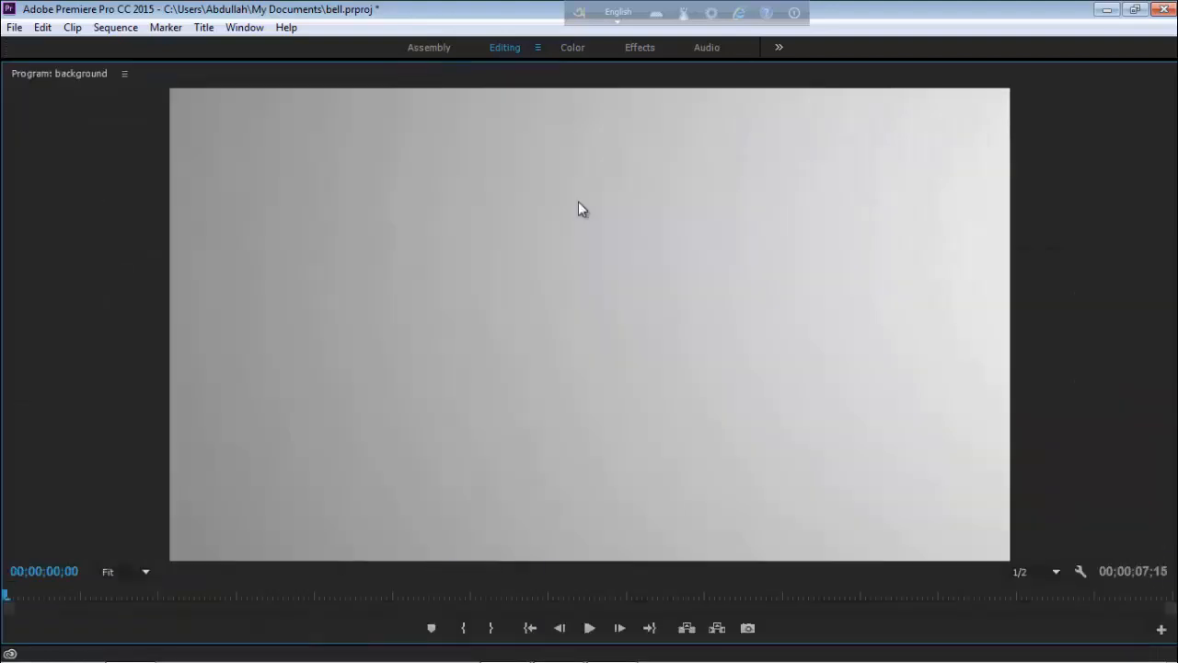
pyautogui.click(589, 628)
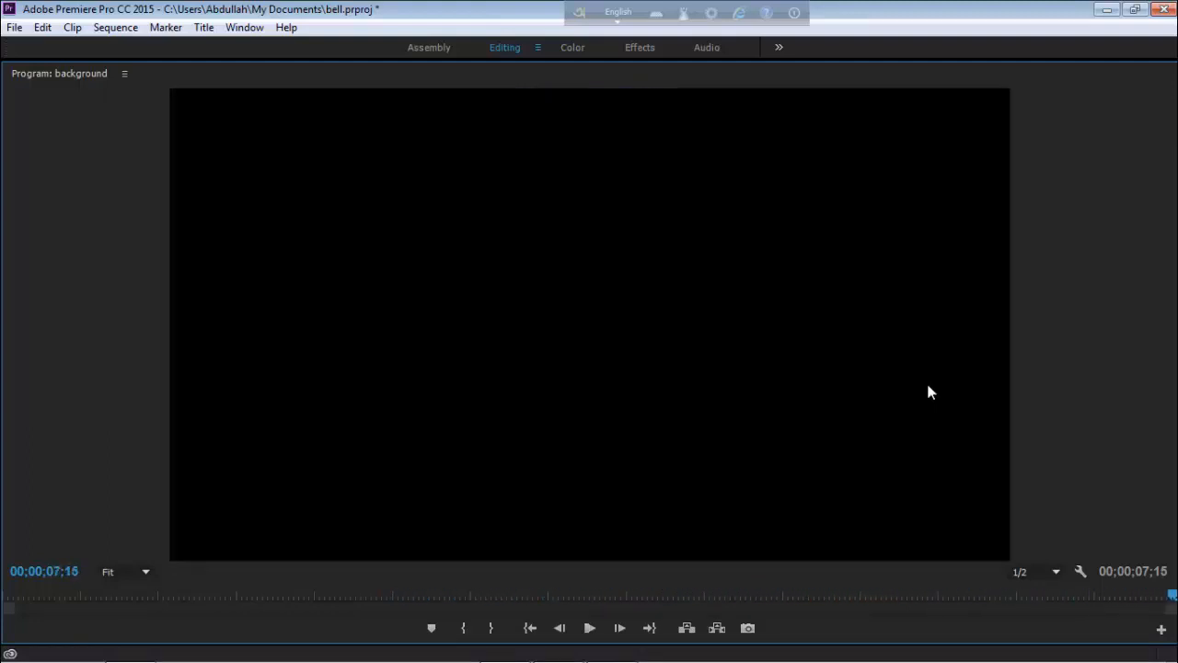
pyautogui.press('`')
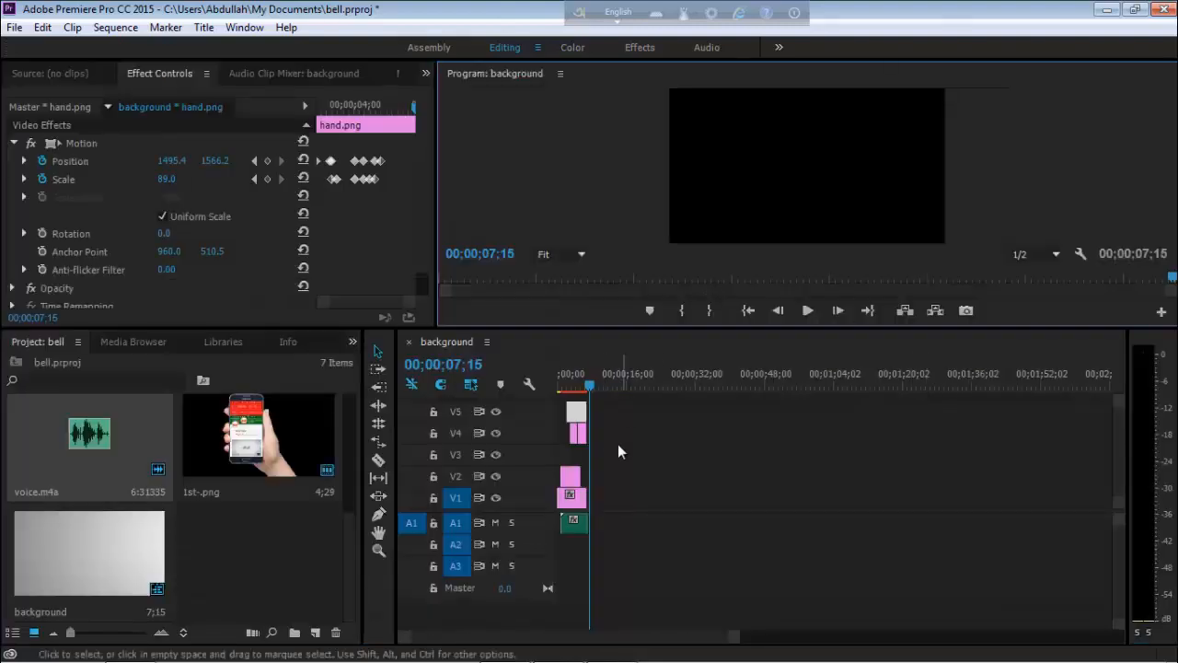
# Step: Shift the voice.m4a clip earlier on track A1 so that it ends at 00;00;07;00 with the video clips
pyautogui.click(588, 384)
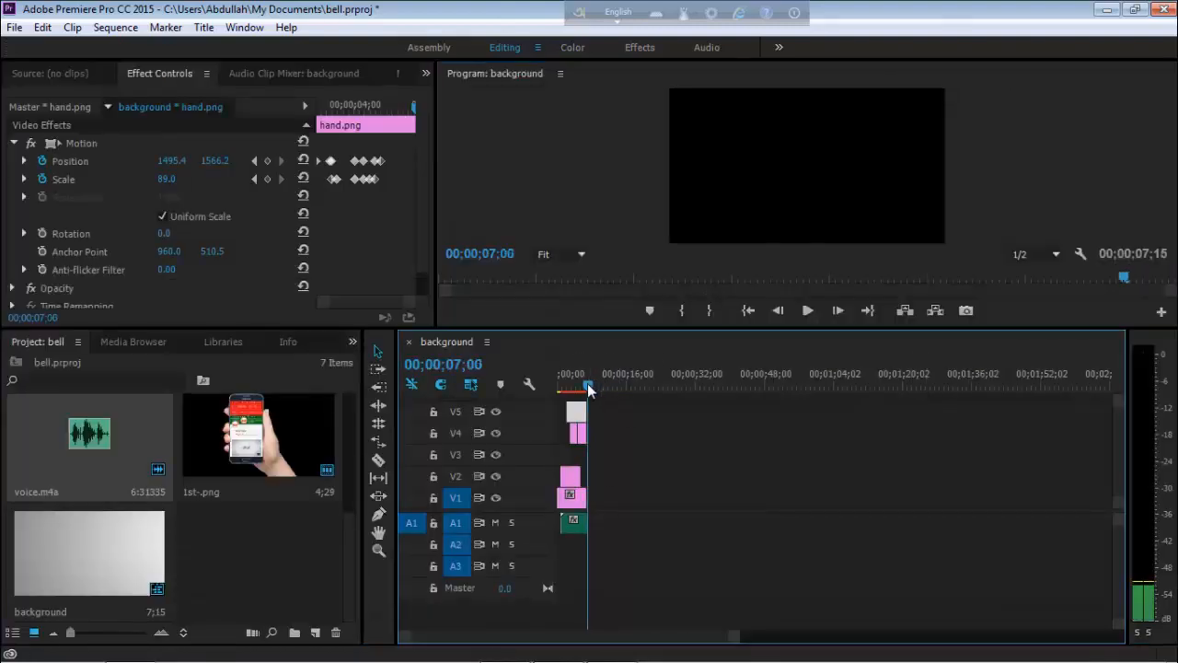
pyautogui.click(581, 525)
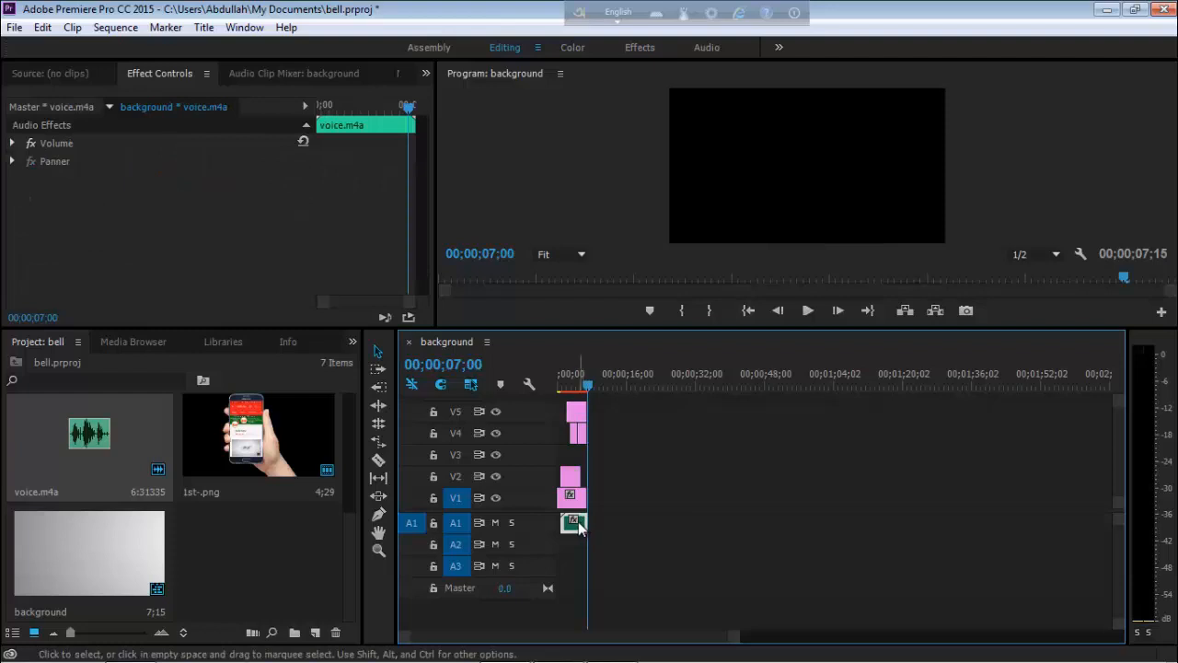
pyautogui.moveTo(579, 527); pyautogui.dragTo(582, 533)
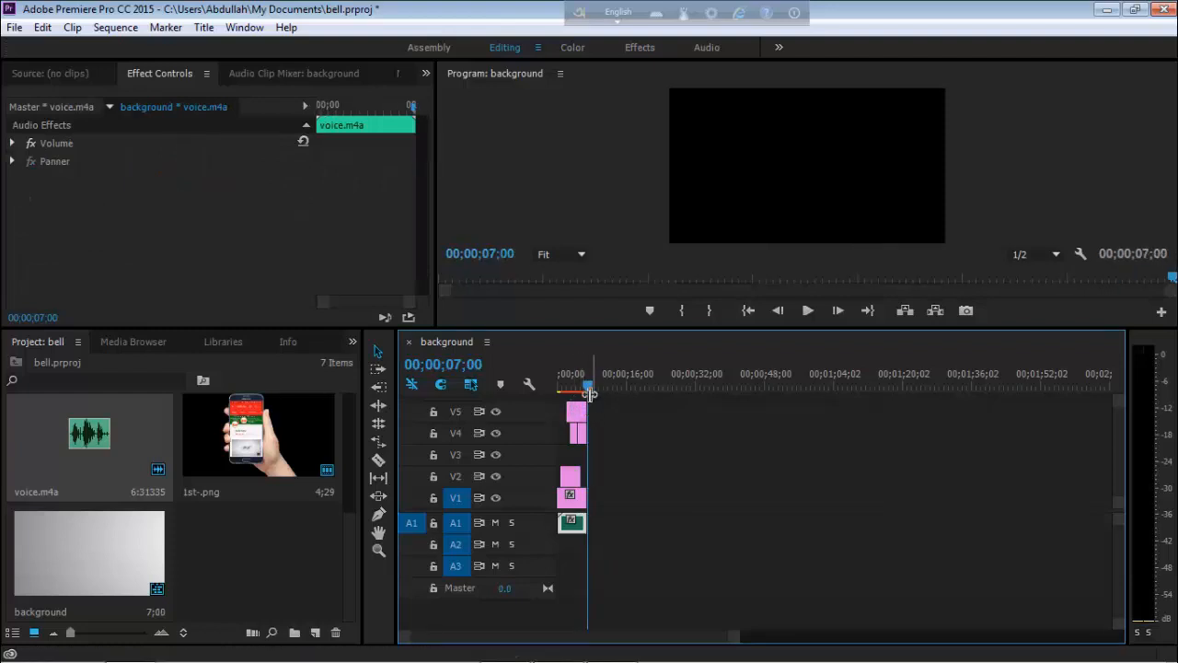
pyautogui.moveTo(590, 389); pyautogui.dragTo(567, 392)
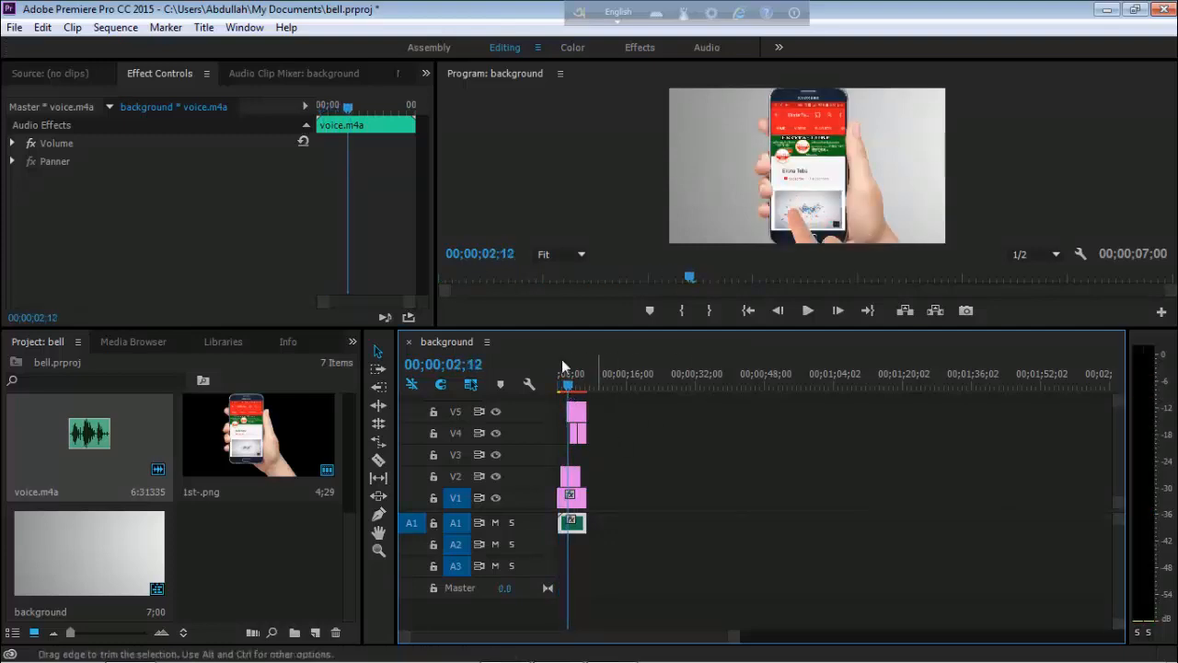
# Step: Save the project
pyautogui.click(11, 30)
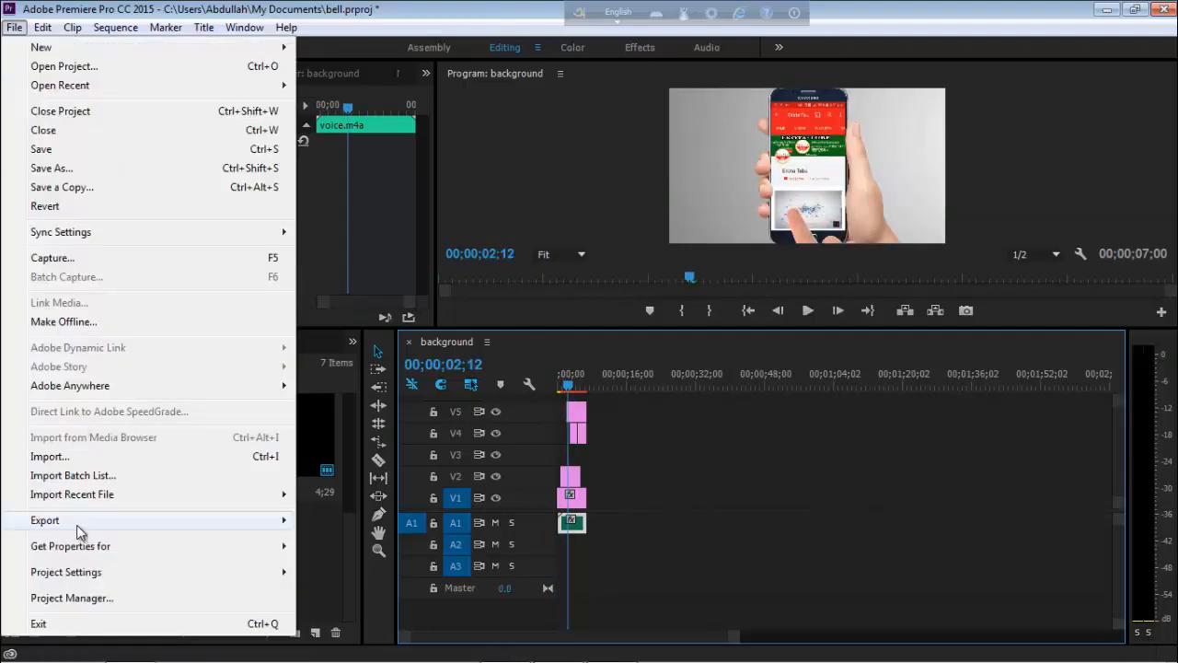
pyautogui.moveTo(93, 523)
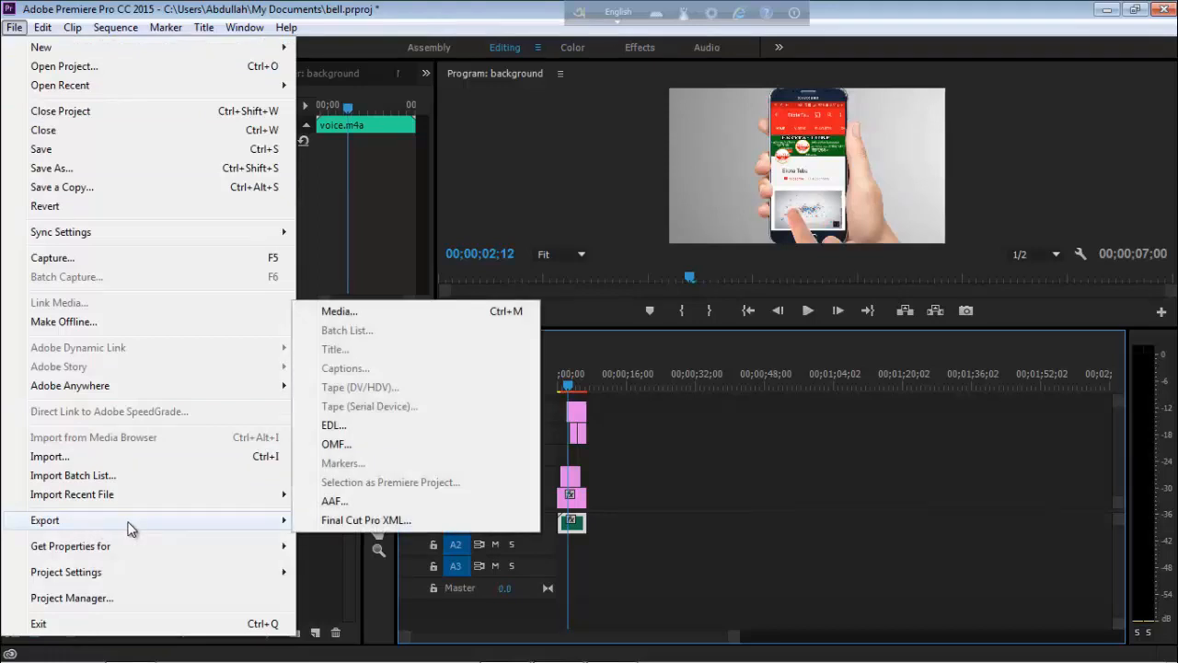
pyautogui.click(57, 149)
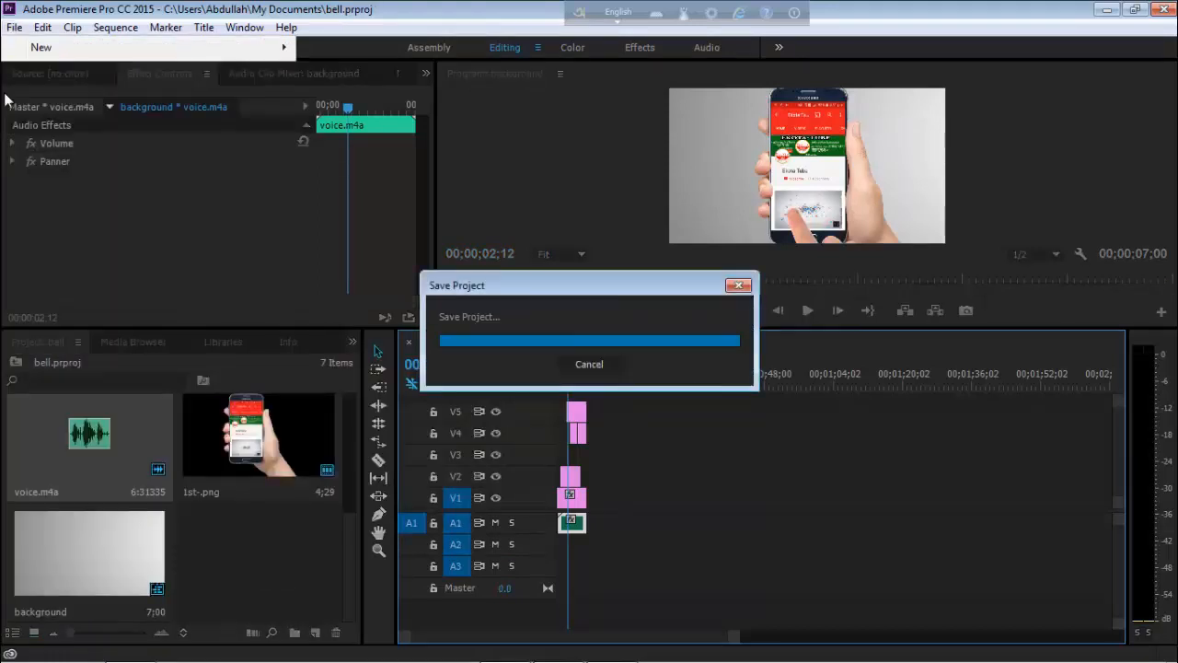
# Step: Export the sequence as background.mp4 to the desktop, using the H.264 format and the YouTube 720p HD preset
pyautogui.click(14, 27)
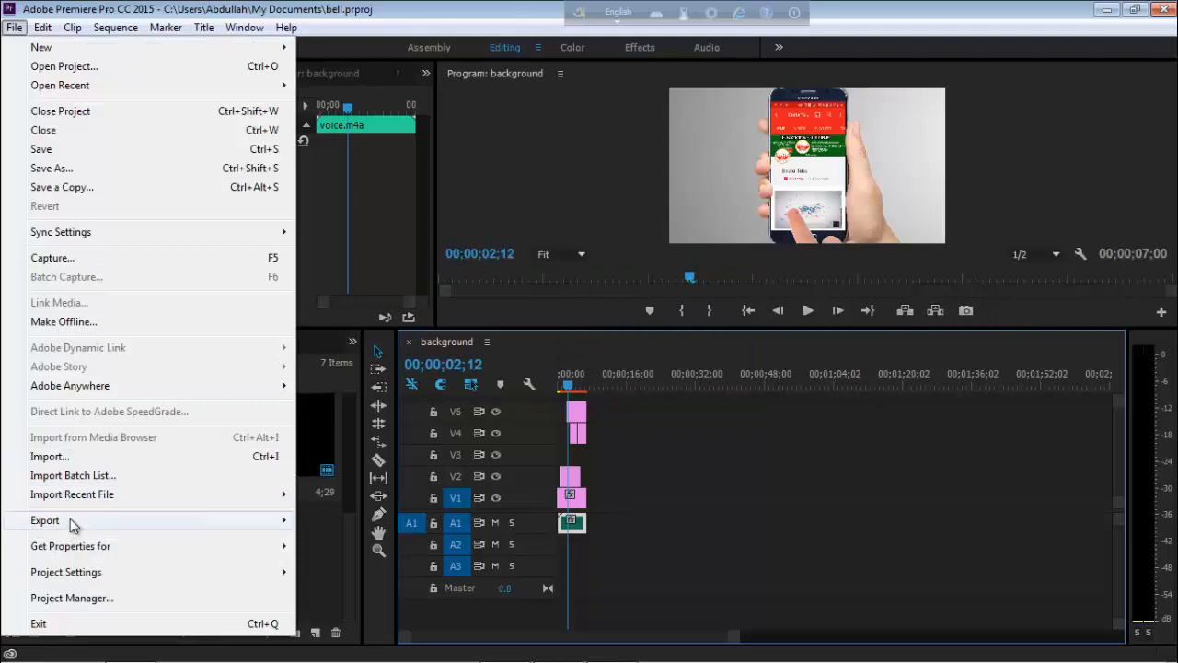
pyautogui.moveTo(73, 524)
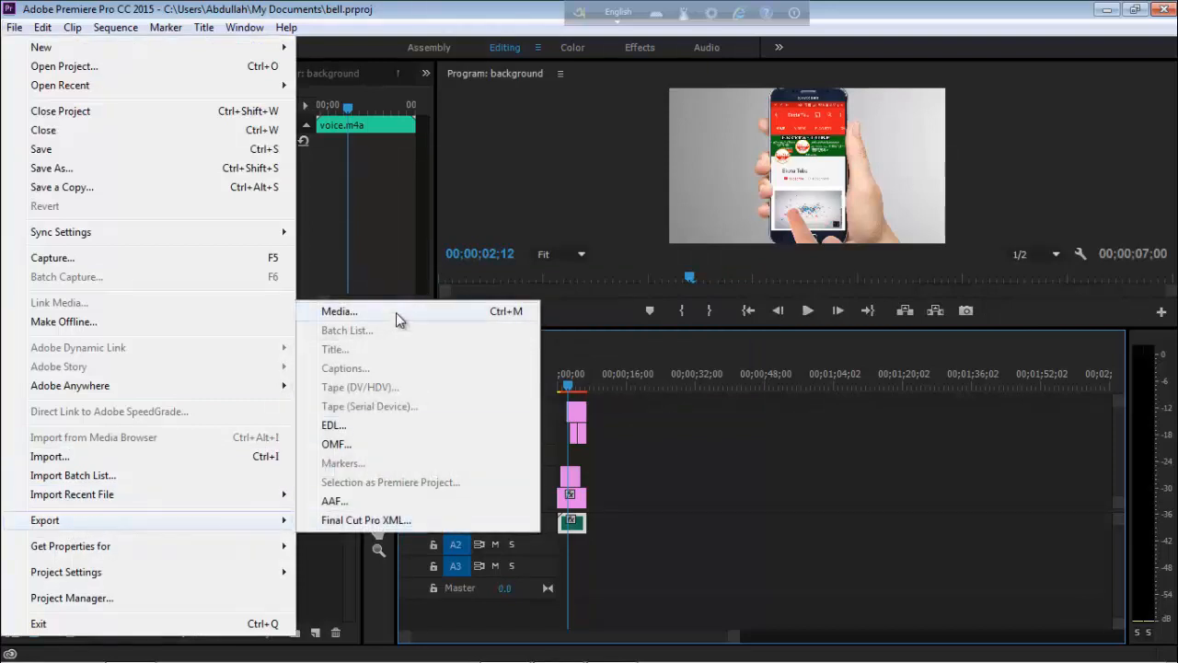
pyautogui.click(481, 318)
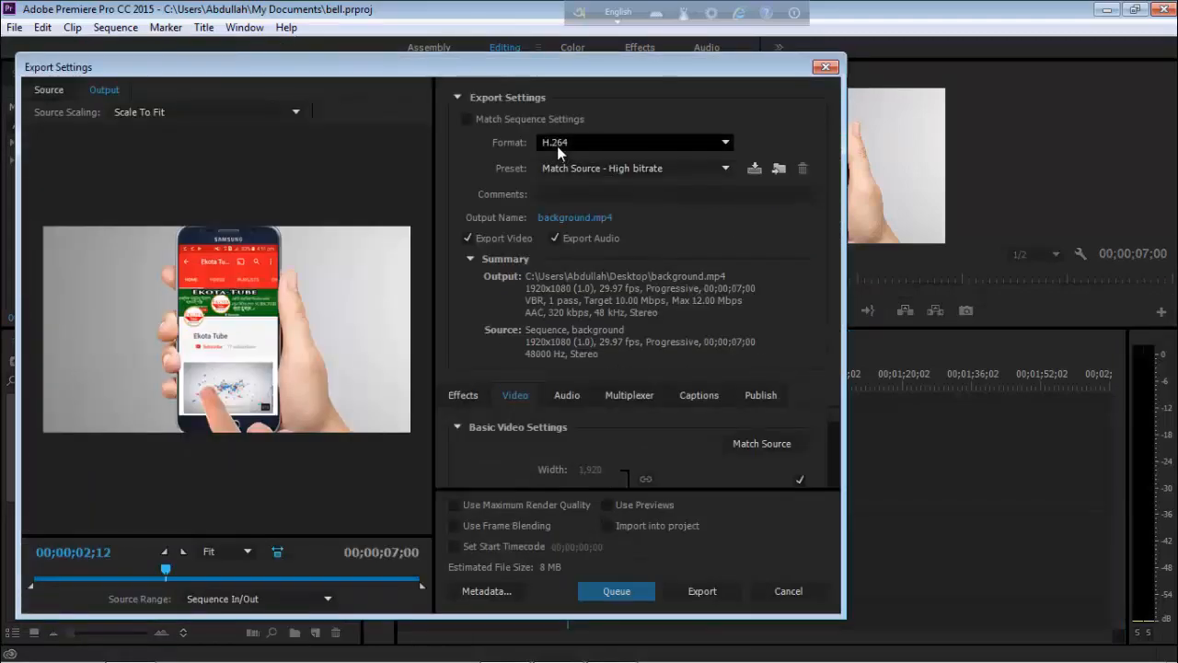
pyautogui.click(616, 170)
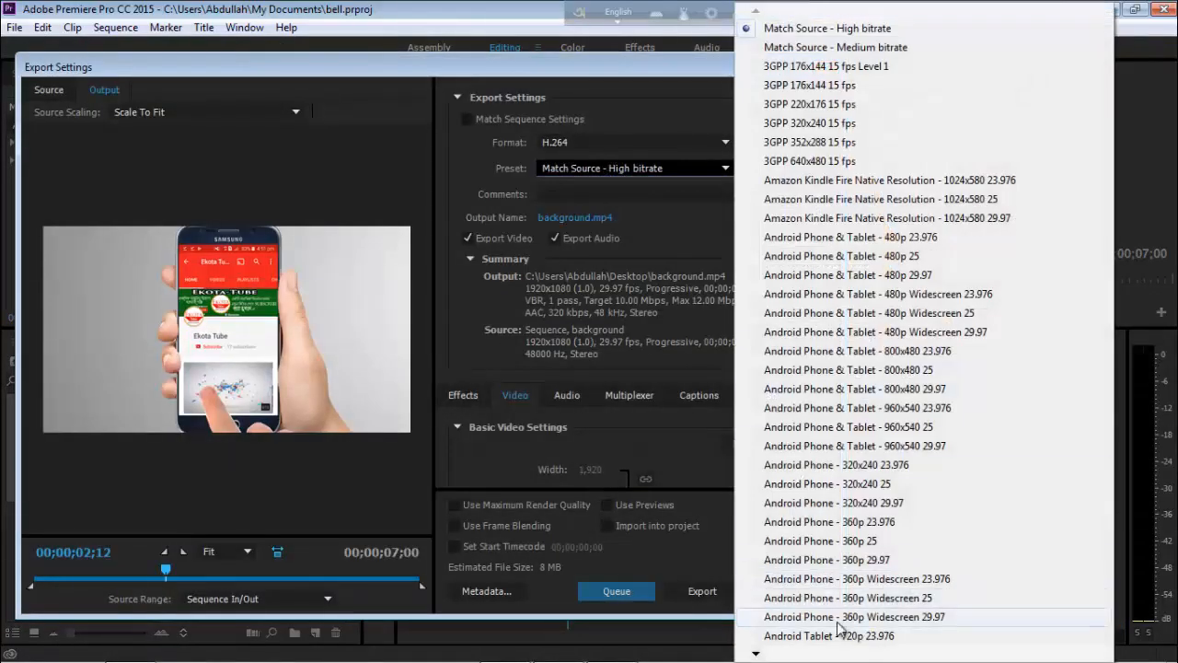
pyautogui.moveTo(756, 656)
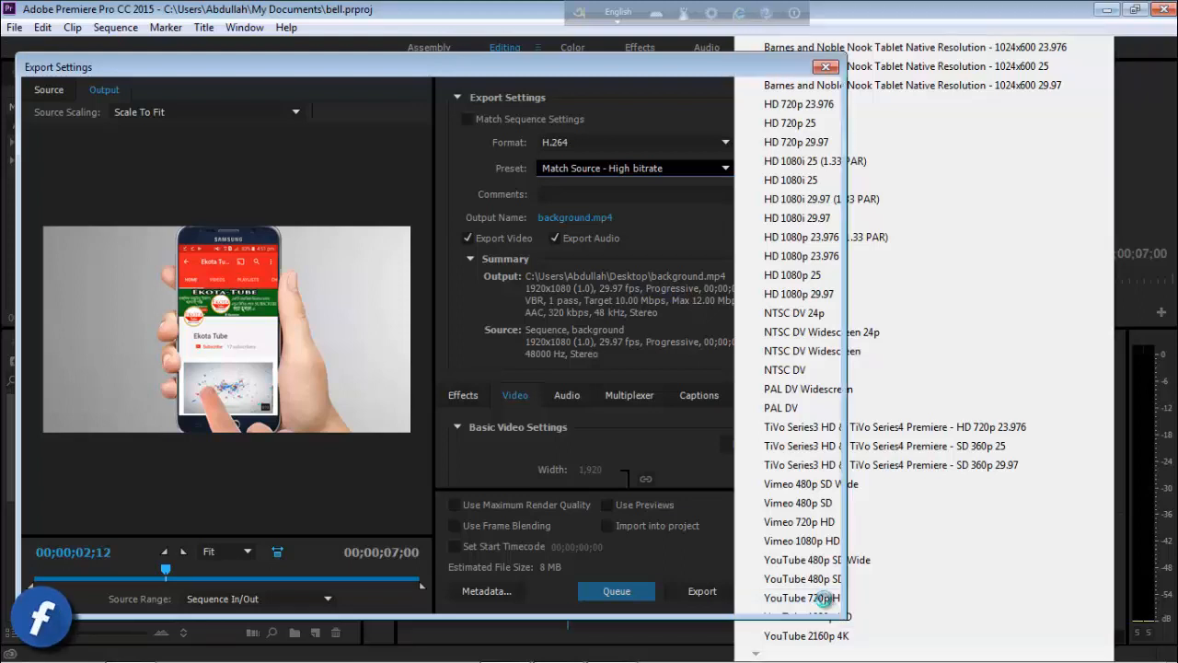
pyautogui.click(827, 600)
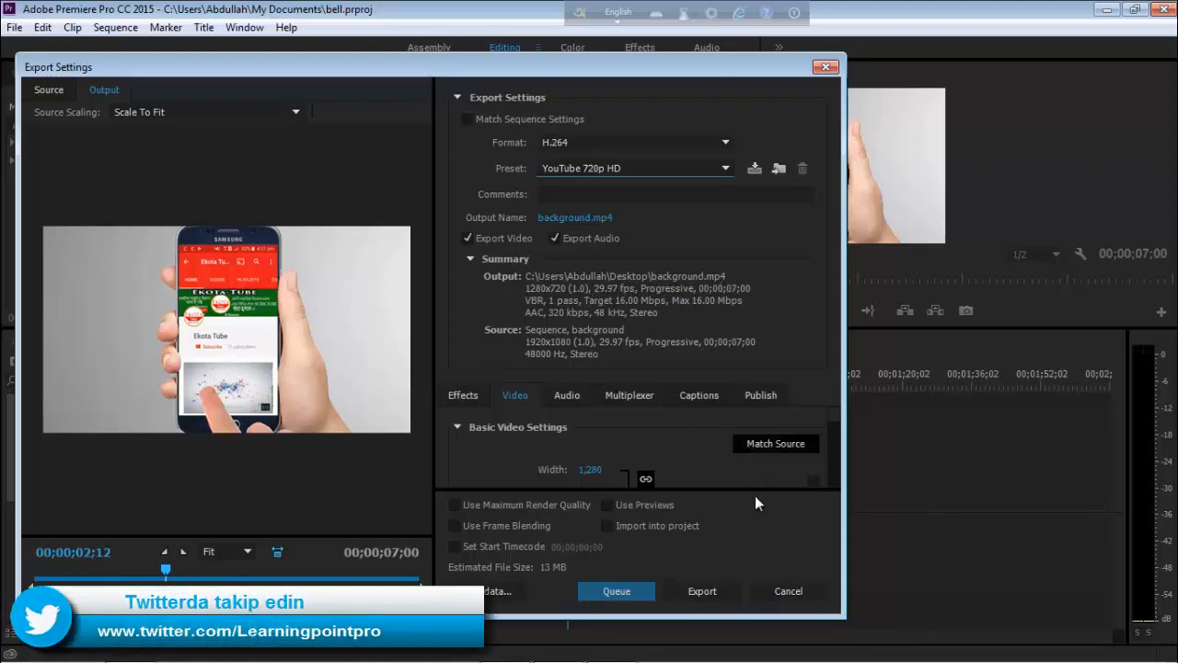
pyautogui.click(712, 591)
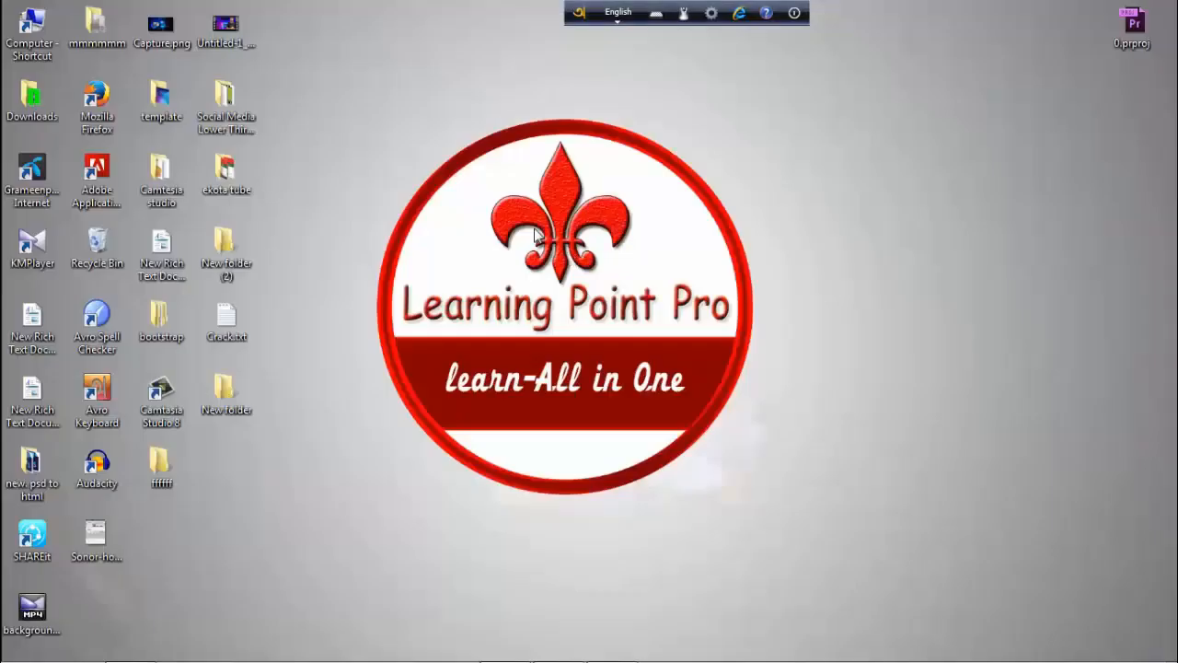
# Step: Play the exported background.mp4 from the desktop in KMPlayer to check the finished video, and close the player
pyautogui.rightClick(436, 163)
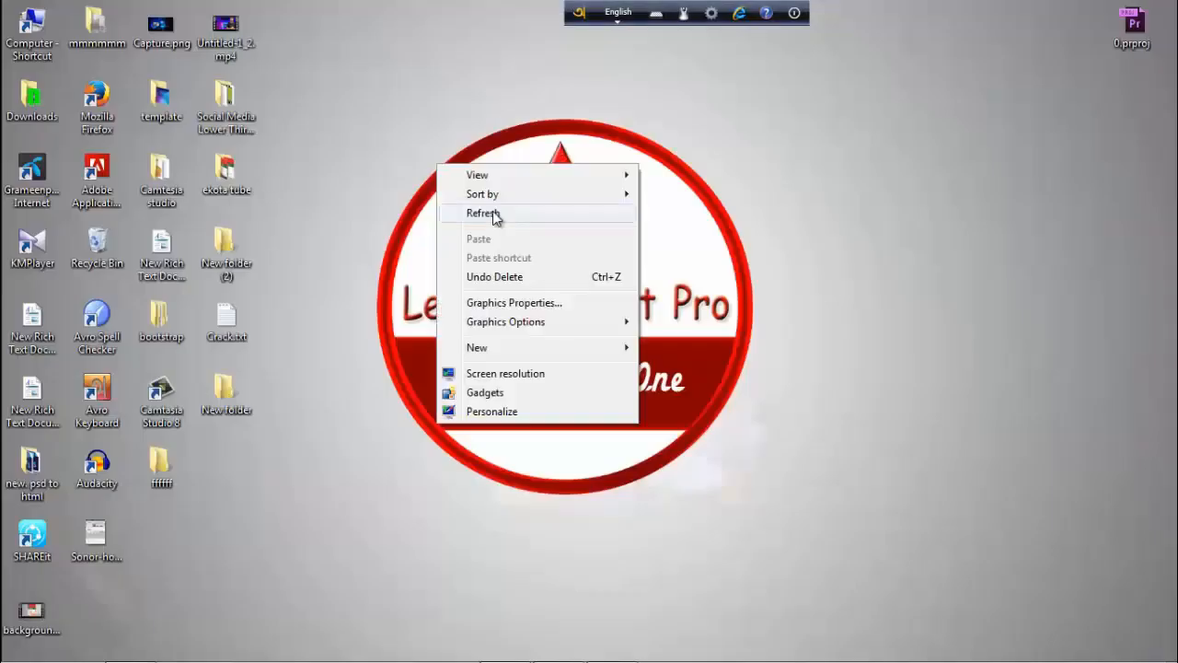
pyautogui.click(488, 212)
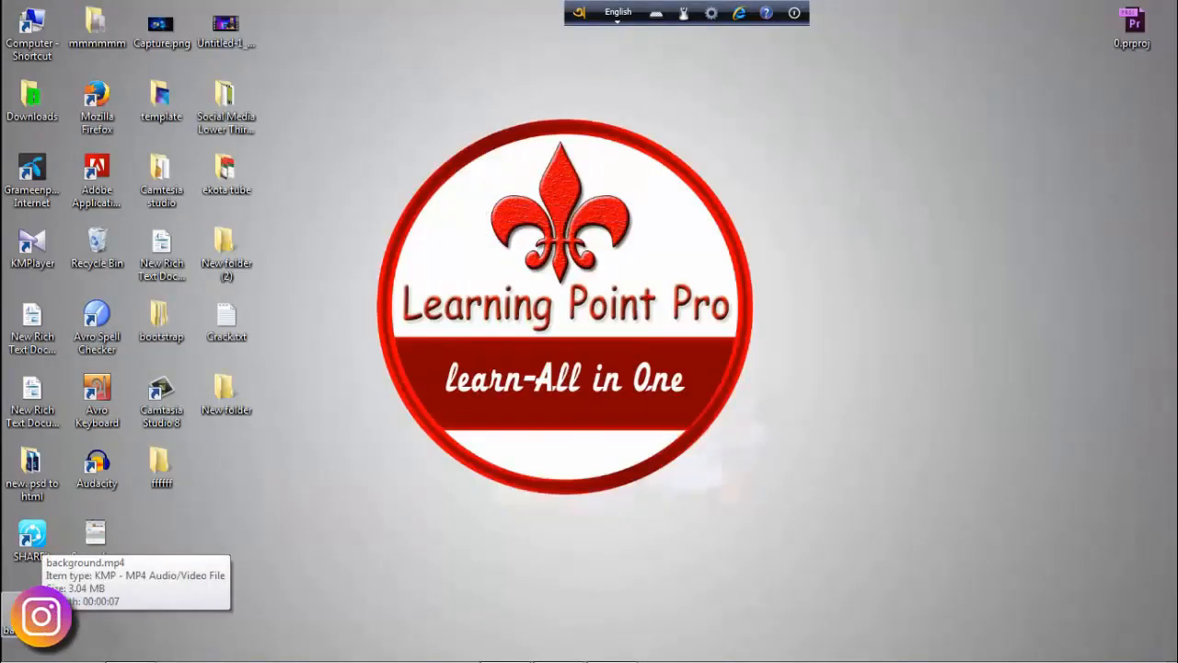
pyautogui.moveTo(27, 603); pyautogui.dragTo(533, 382)
pyautogui.doubleClick(502, 328)
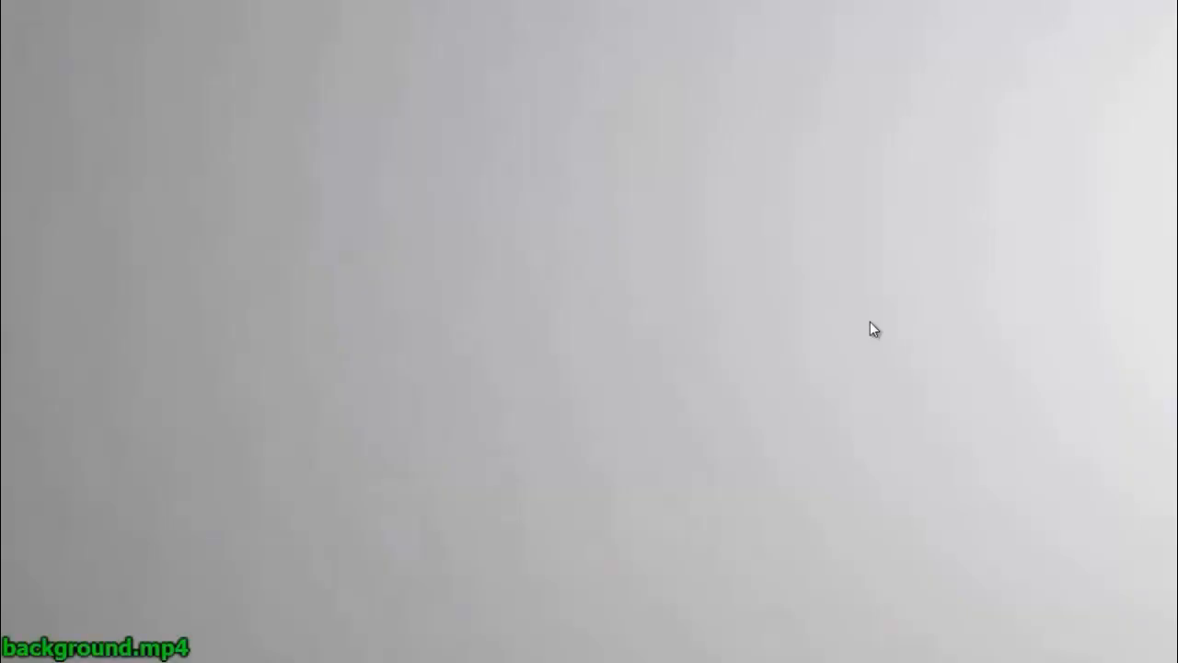
pyautogui.scroll(-1, 875, 341)
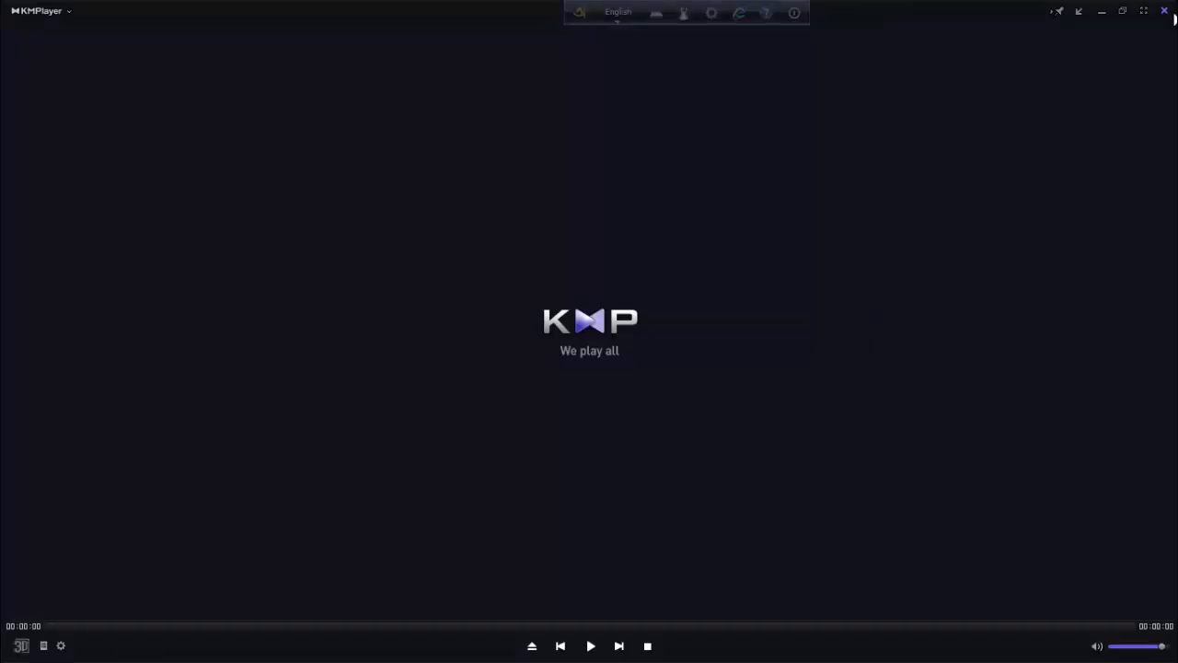
pyautogui.click(1166, 11)
# Step: Move background.mp4 back among the other desktop icons and refresh the desktop
pyautogui.rightClick(597, 194)
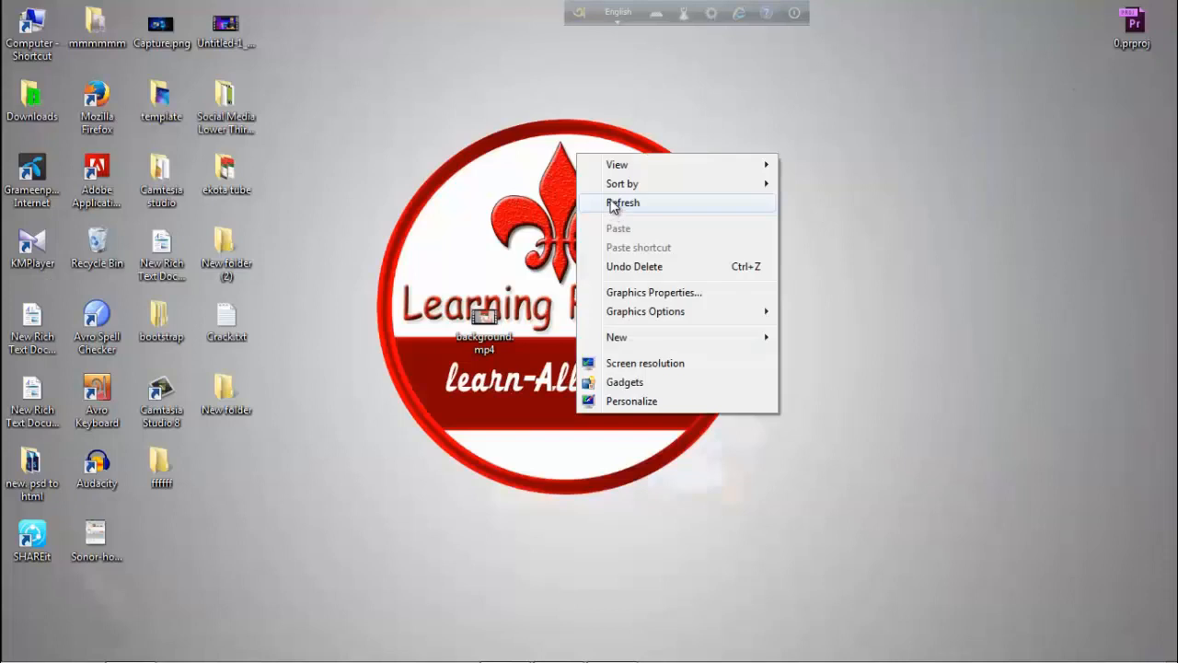
pyautogui.click(612, 201)
pyautogui.moveTo(483, 322); pyautogui.dragTo(86, 576)
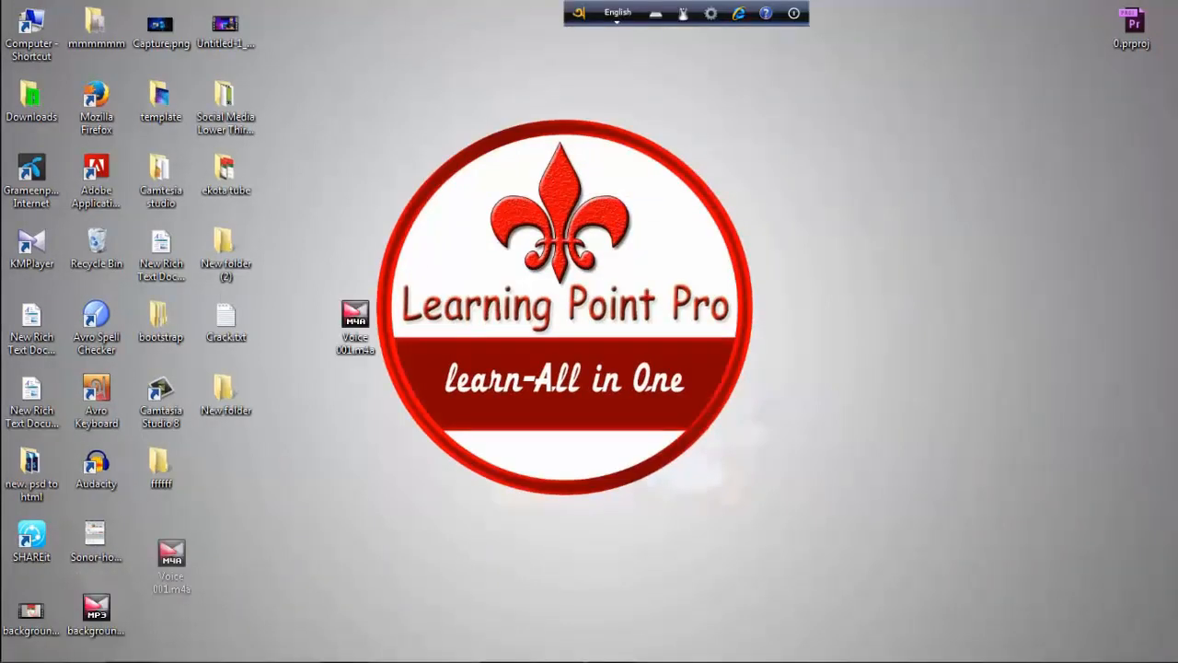
pyautogui.rightClick(461, 184)
pyautogui.click(576, 232)
# Step: Open the as folder inside the ekota tube desktop folder and look over the source images and audio
pyautogui.doubleClick(226, 173)
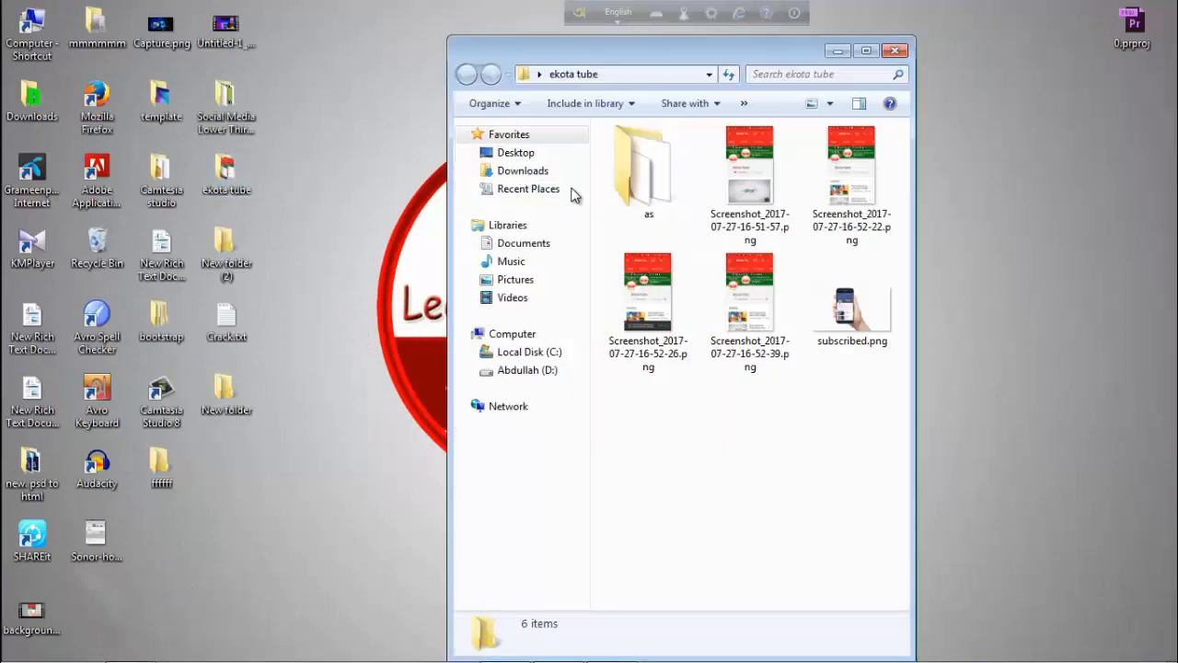
pyautogui.doubleClick(674, 180)
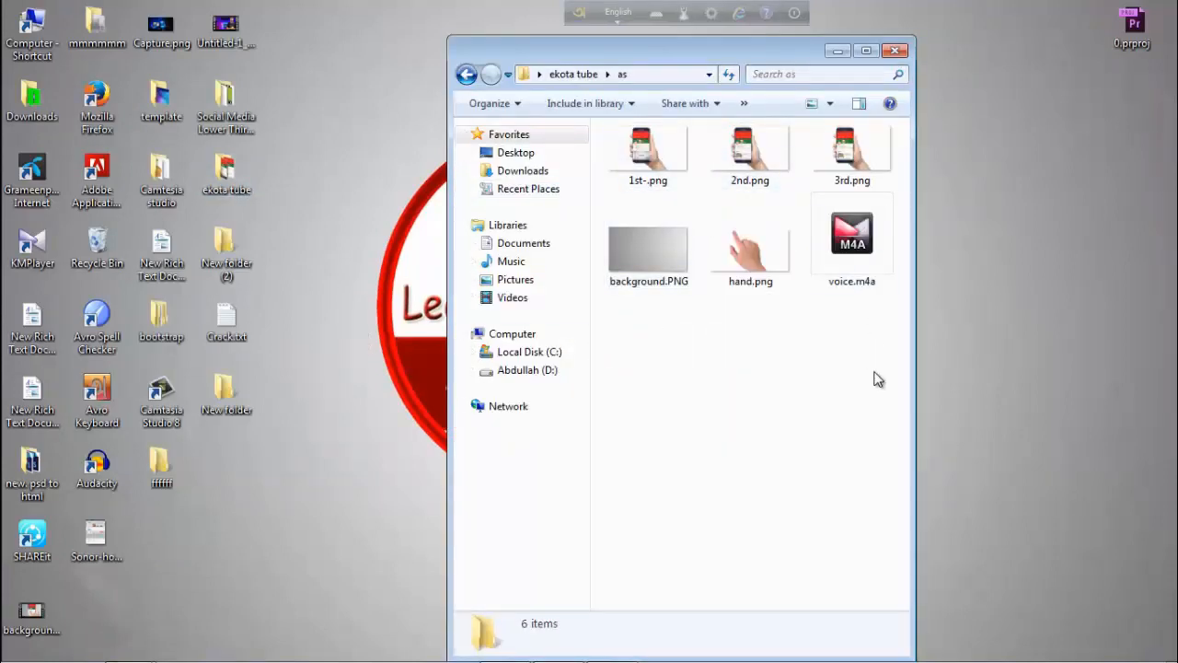
pyautogui.moveTo(876, 372); pyautogui.dragTo(635, 171)
pyautogui.click(728, 383)
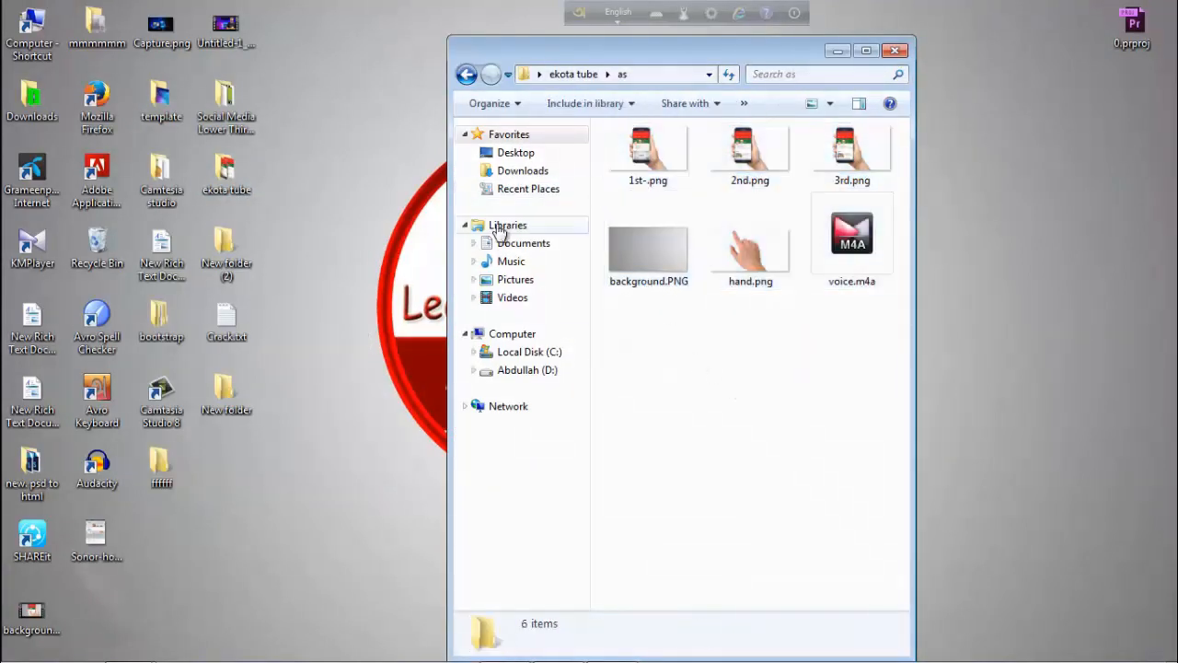
# Step: Browse the Windows libraries to locate the bell.prproj project file
pyautogui.click(521, 245)
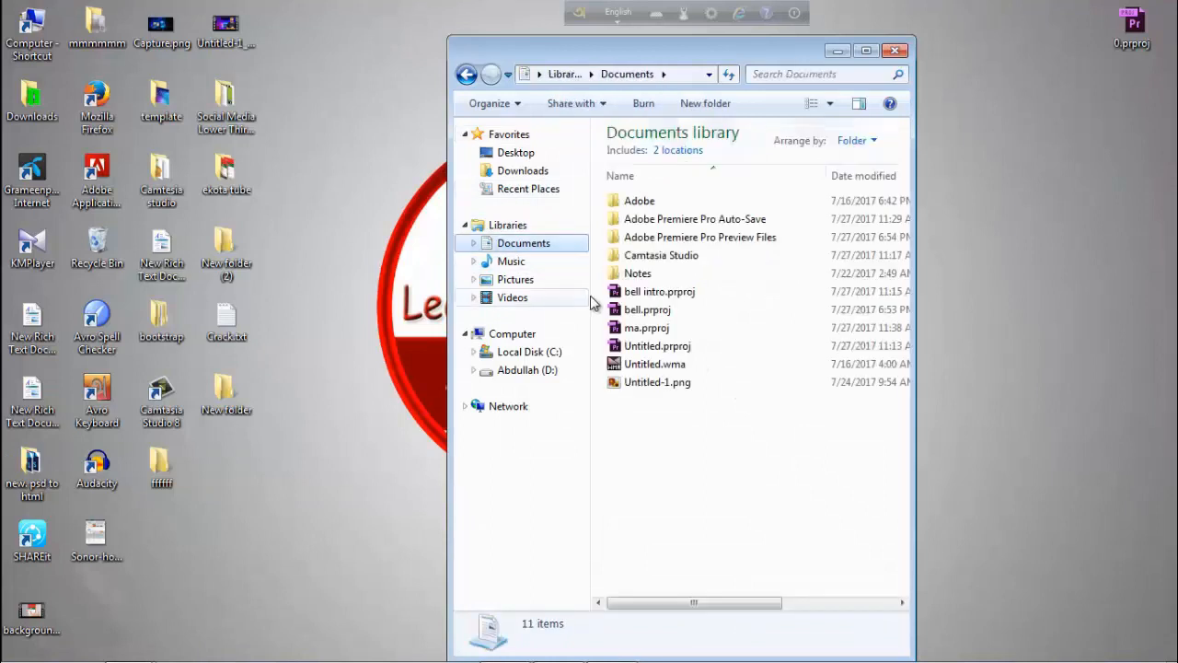
pyautogui.click(513, 262)
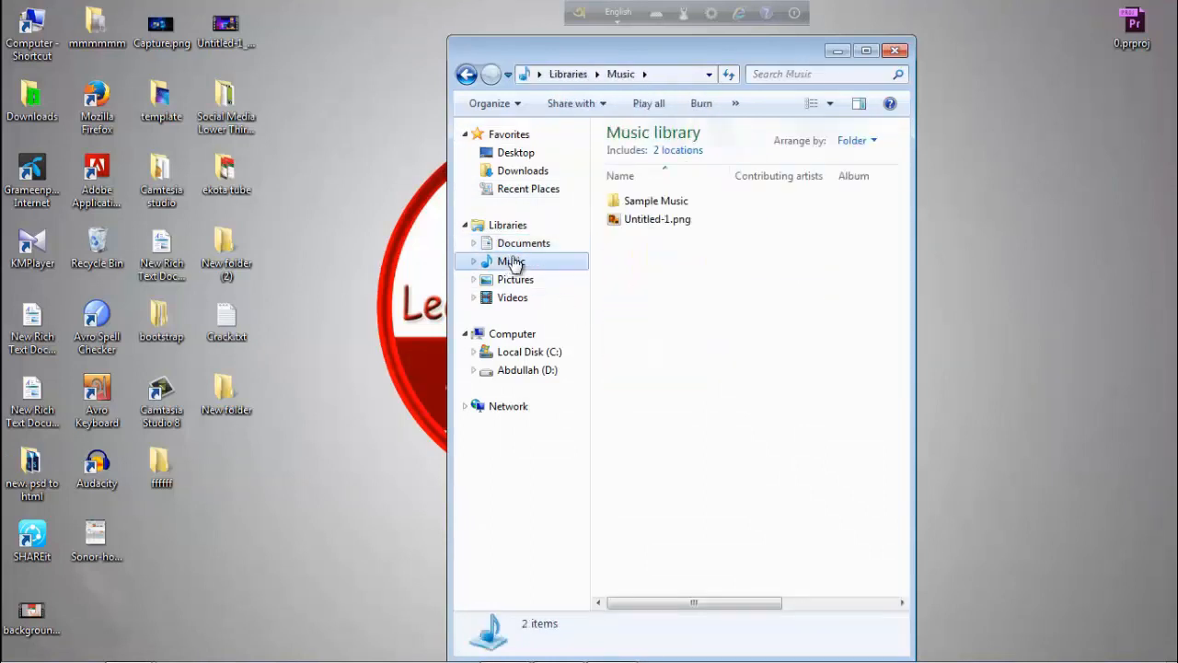
pyautogui.click(519, 280)
pyautogui.click(510, 174)
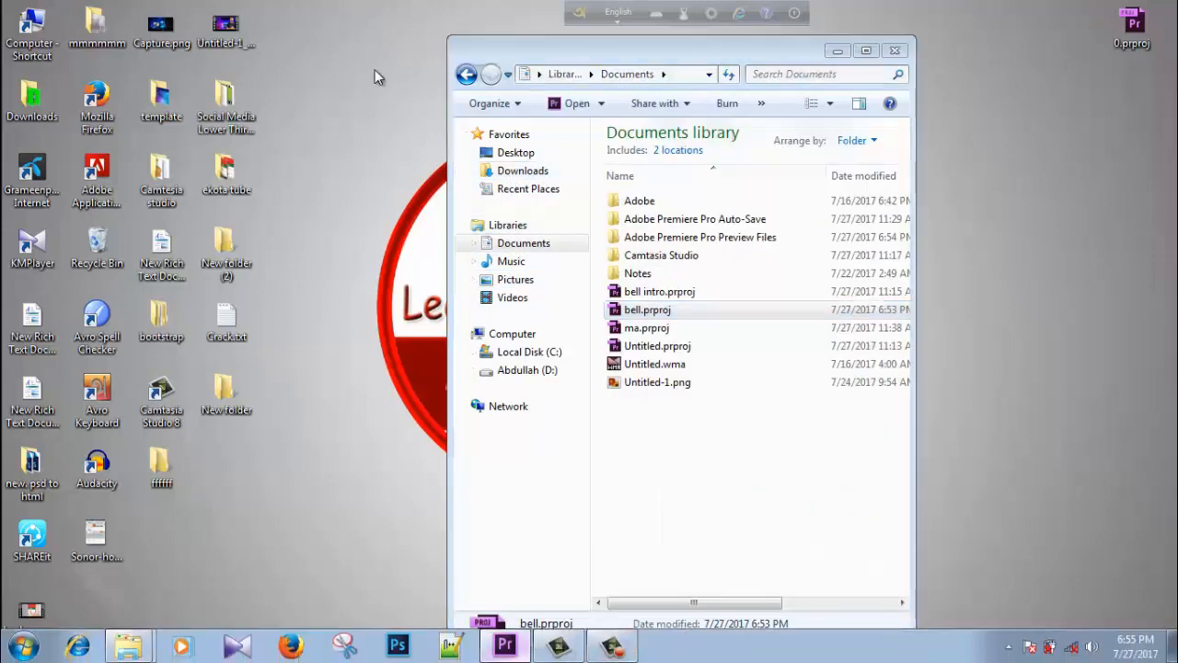
# Step: Switch to Premiere Pro and save a copy of the project as "bell .prproj" in the desktop folder ekota tube\as
pyautogui.click(527, 644)
pyautogui.click(15, 27)
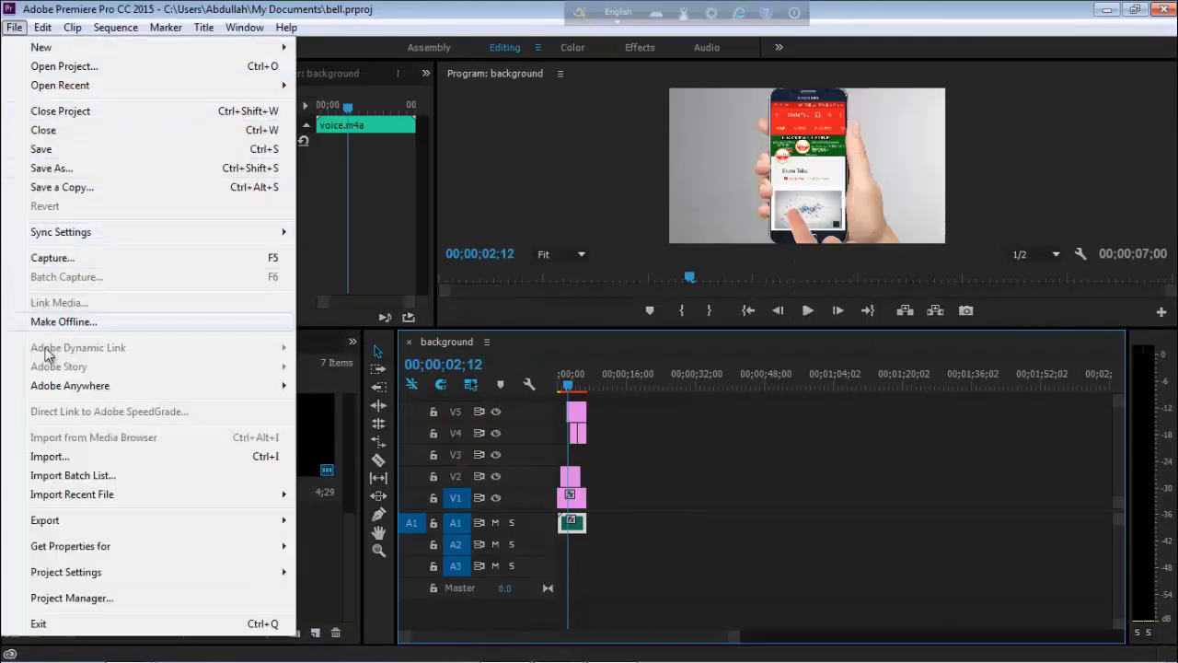
pyautogui.click(54, 187)
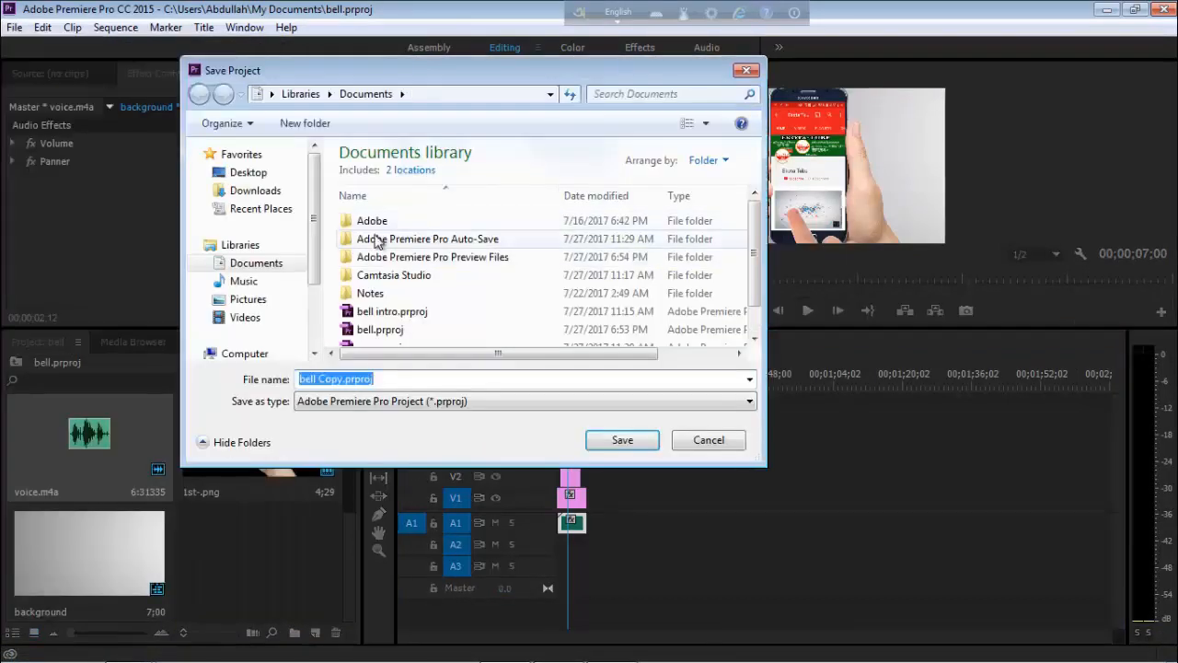
pyautogui.click(255, 190)
pyautogui.click(249, 173)
pyautogui.click(402, 269)
pyautogui.scroll(-5, 402, 269)
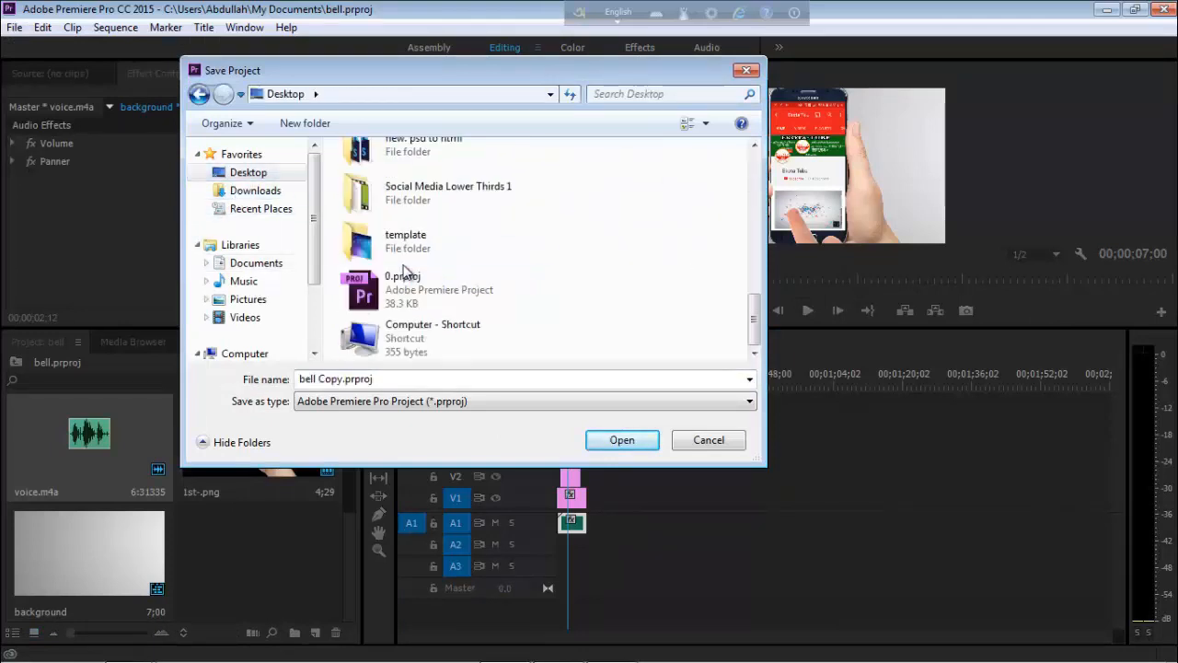
pyautogui.scroll(3, 402, 263)
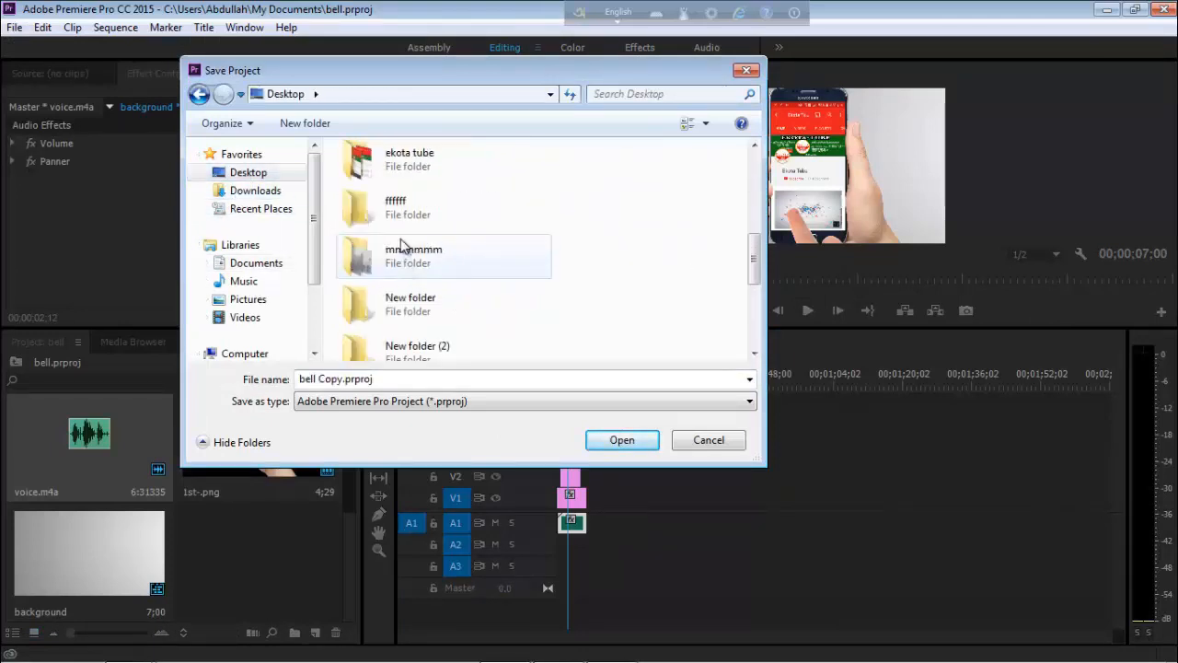
pyautogui.click(433, 322)
pyautogui.doubleClick(410, 158)
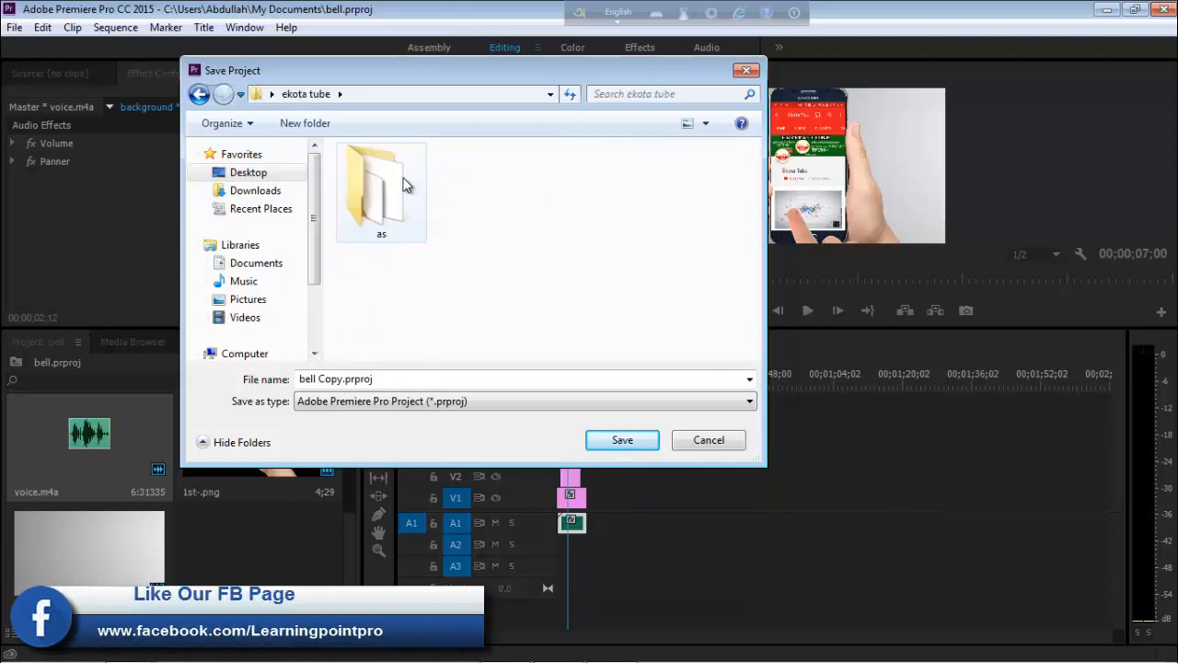
pyautogui.click(405, 184)
pyautogui.doubleClick(406, 185)
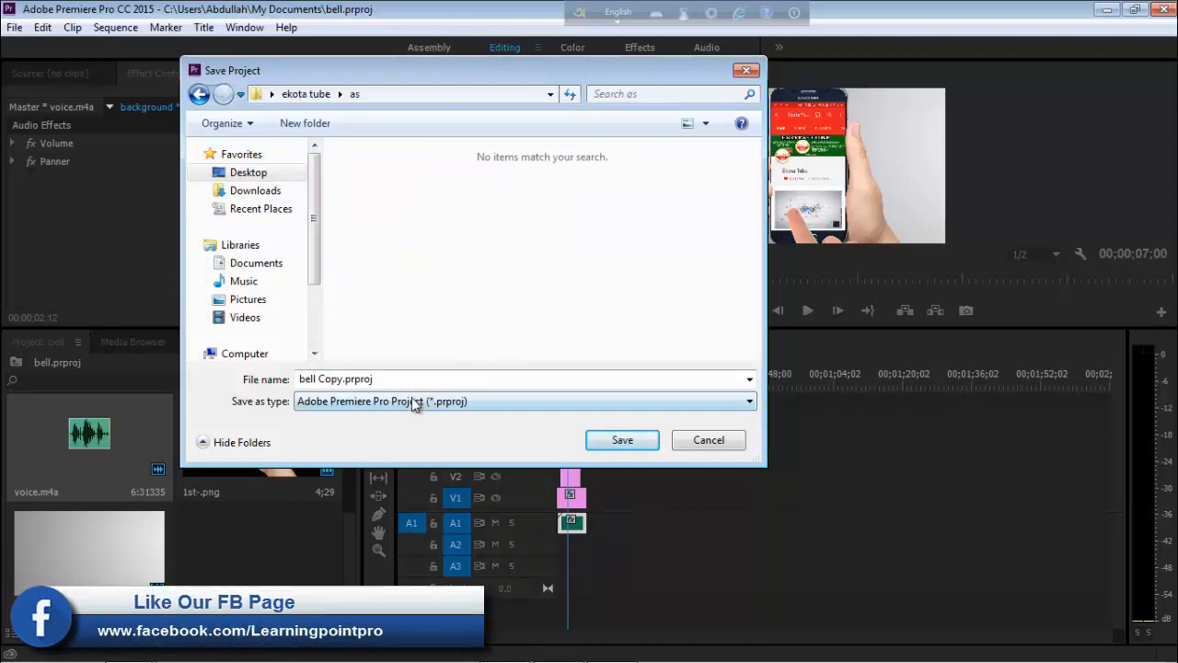
pyautogui.doubleClick(340, 380)
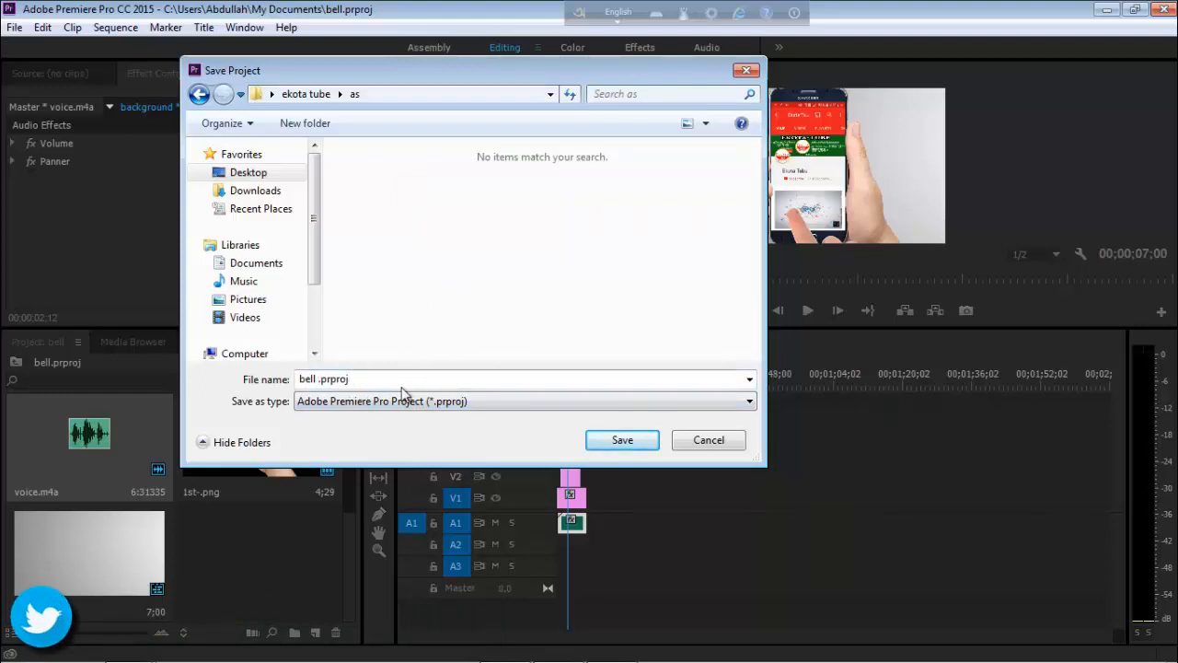
pyautogui.click(632, 441)
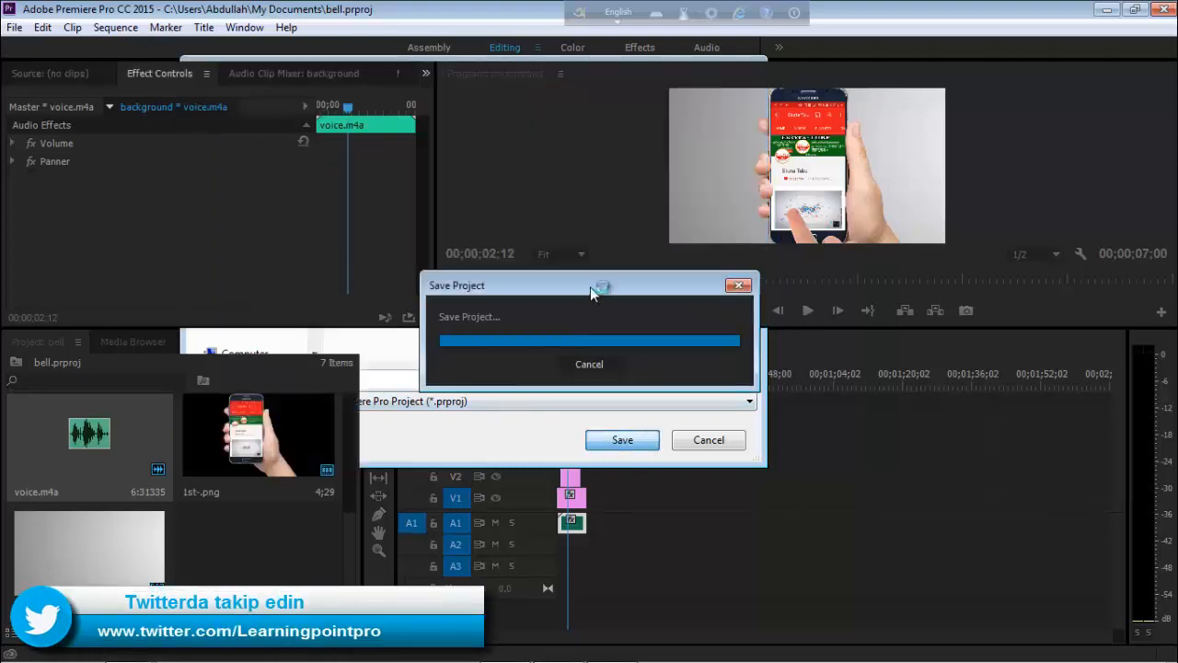
# Step: Look through the media items in the bell project bin
pyautogui.click(326, 527)
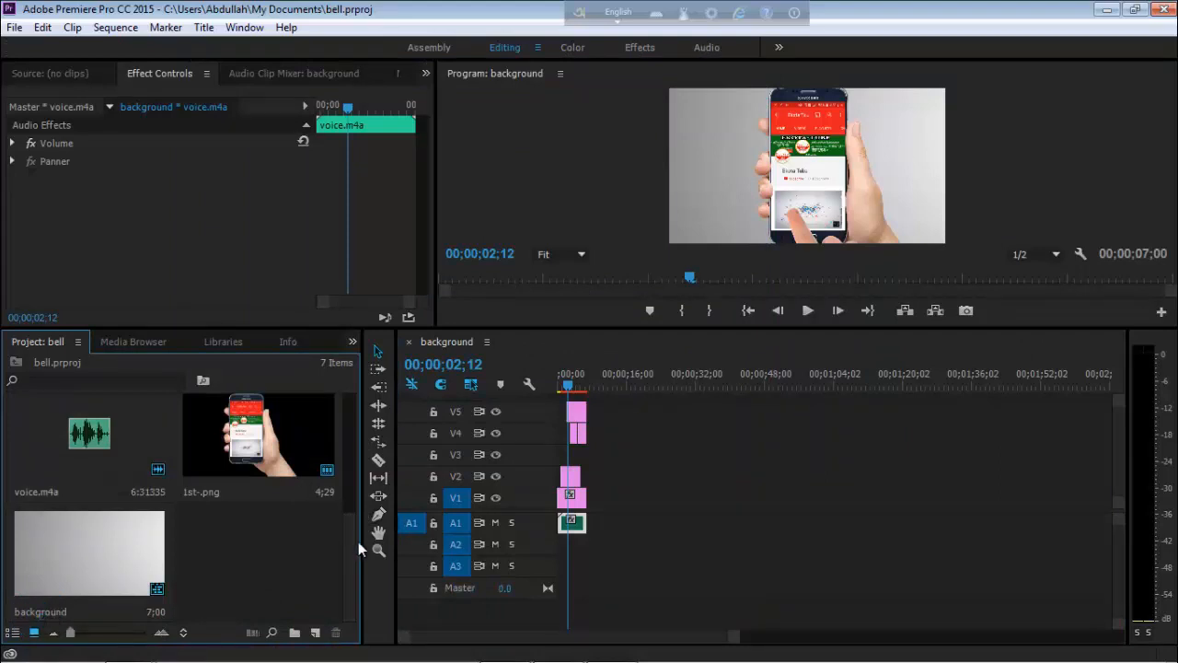
pyautogui.scroll(-2, 353, 460)
pyautogui.scroll(1, 350, 419)
pyautogui.click(336, 414)
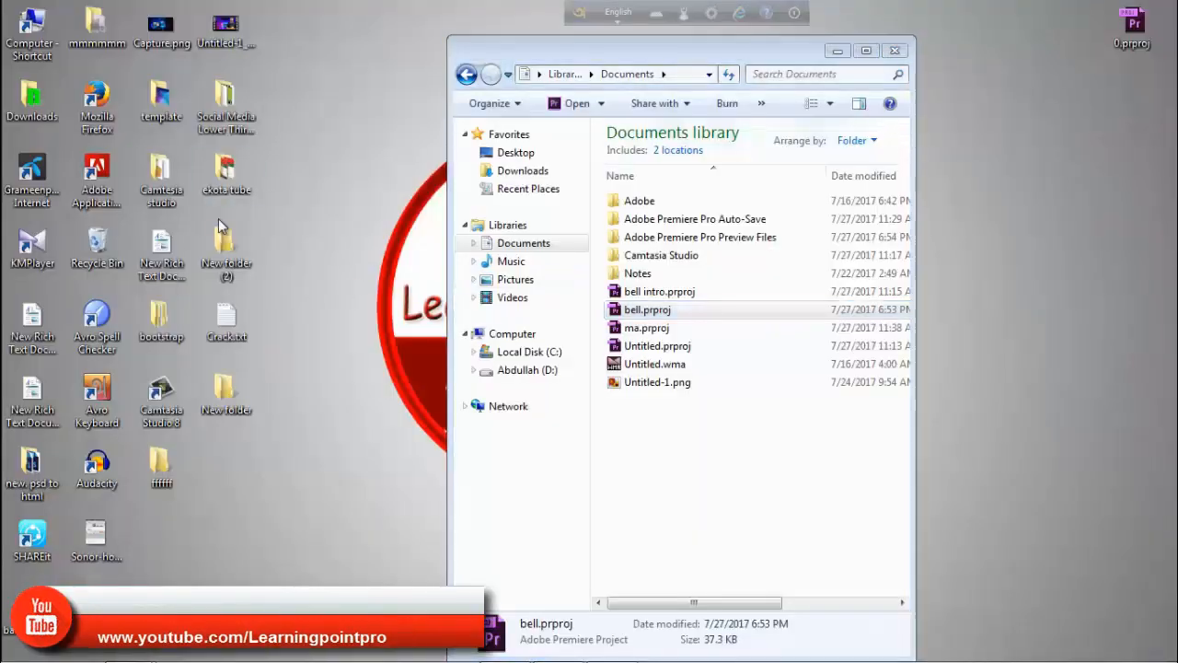
# Step: Open the ekota tube\as folder on the desktop and check that it holds the project copy and all source files
pyautogui.doubleClick(225, 173)
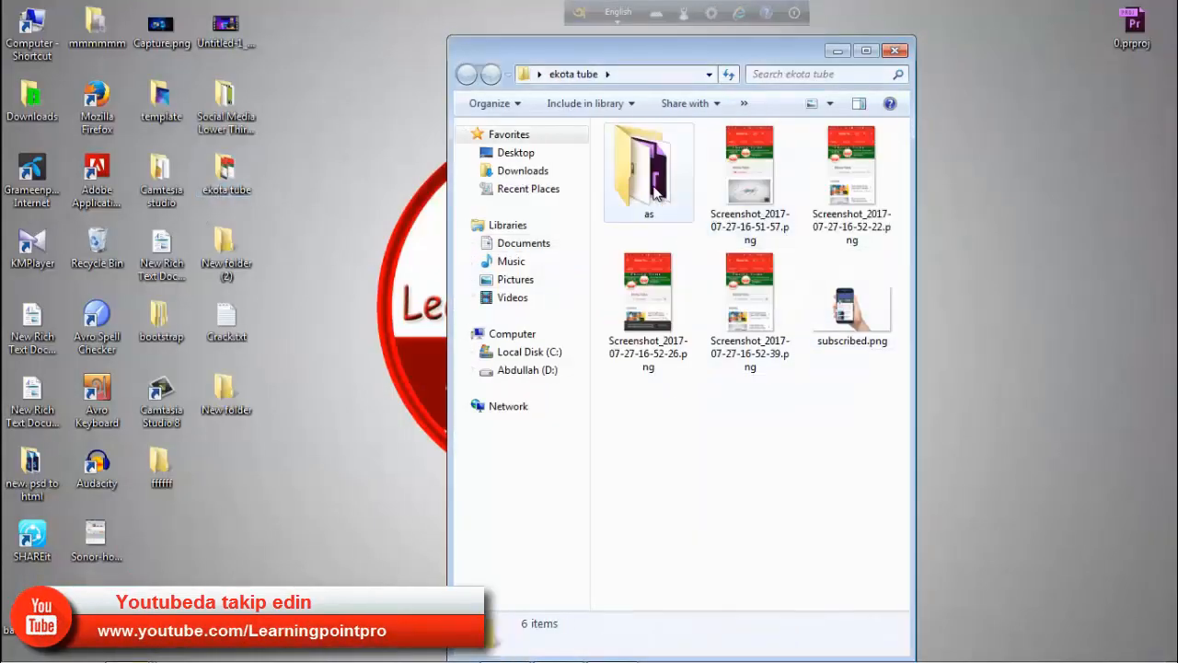
pyautogui.doubleClick(649, 170)
pyautogui.moveTo(883, 424); pyautogui.dragTo(611, 121)
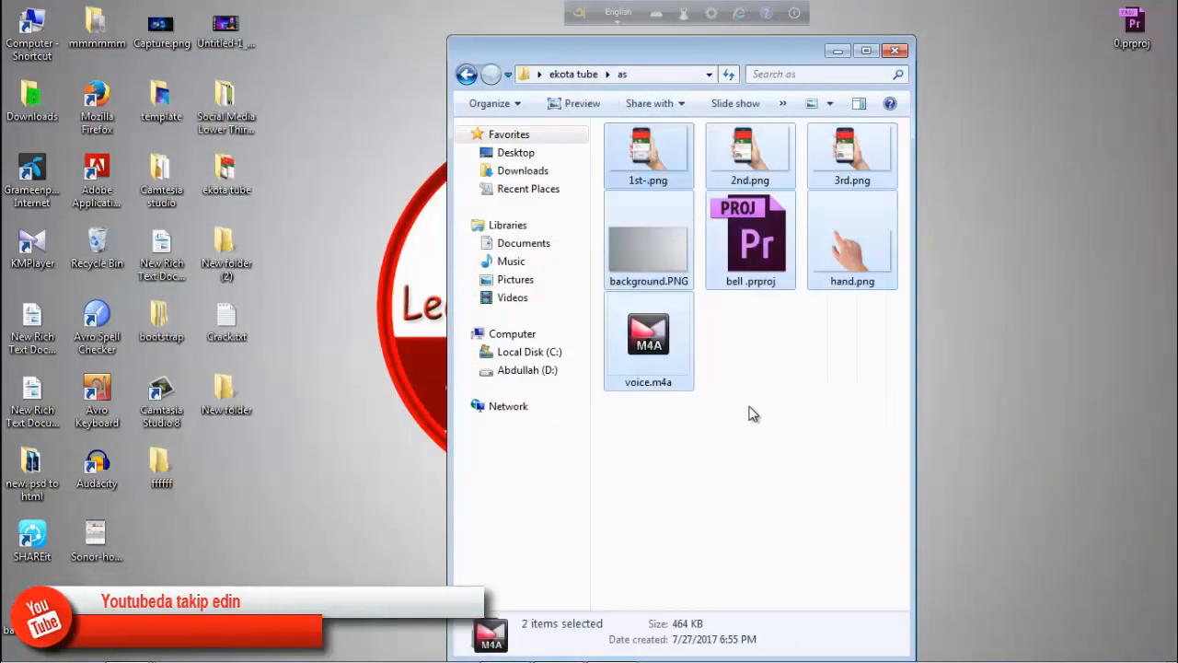
pyautogui.click(750, 408)
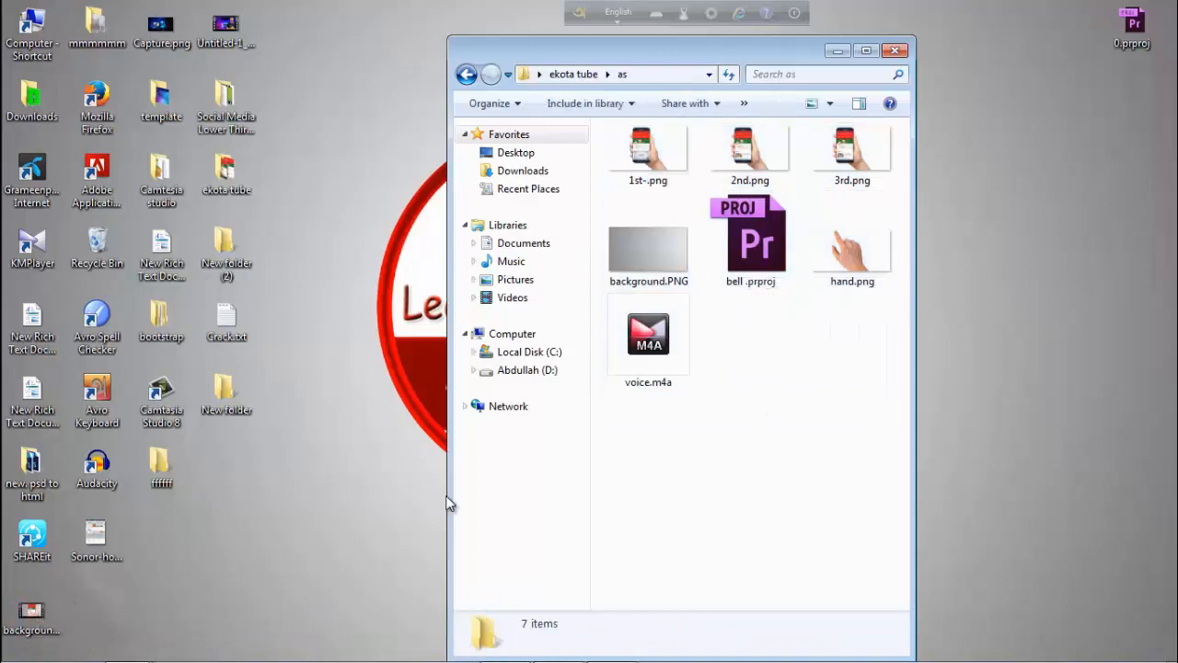
# Step: Review the images in the project bin and view 1st-.png from the as folder enlarged in Windows Photo Viewer
pyautogui.click(515, 649)
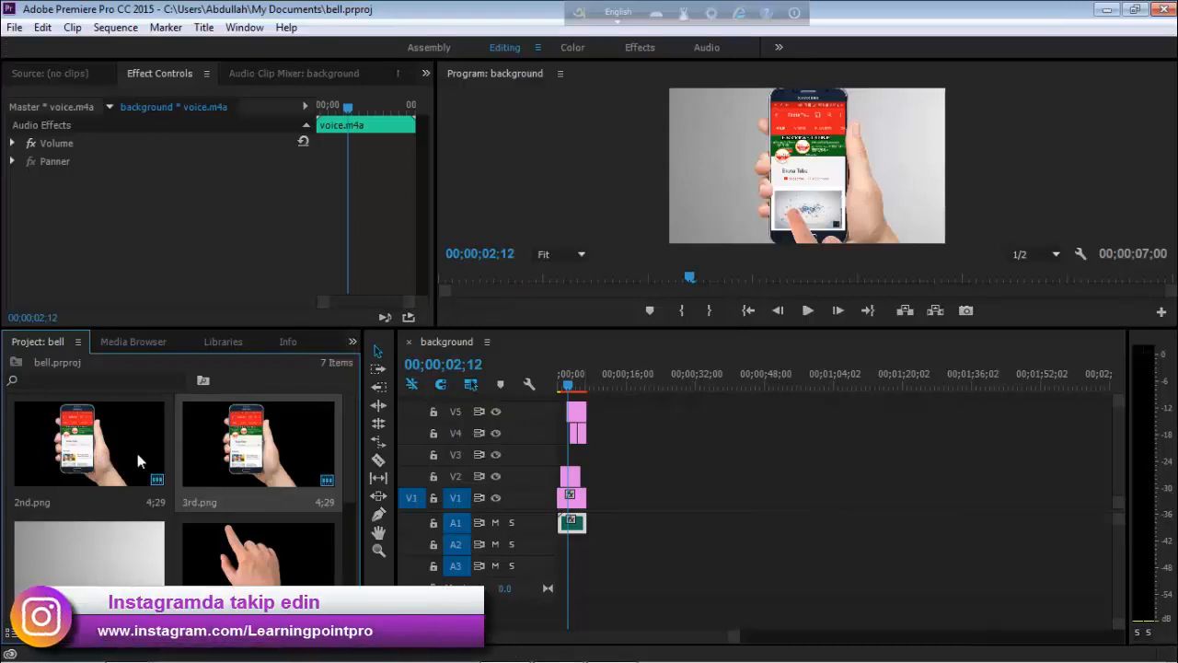
pyautogui.click(1105, 9)
pyautogui.click(634, 164)
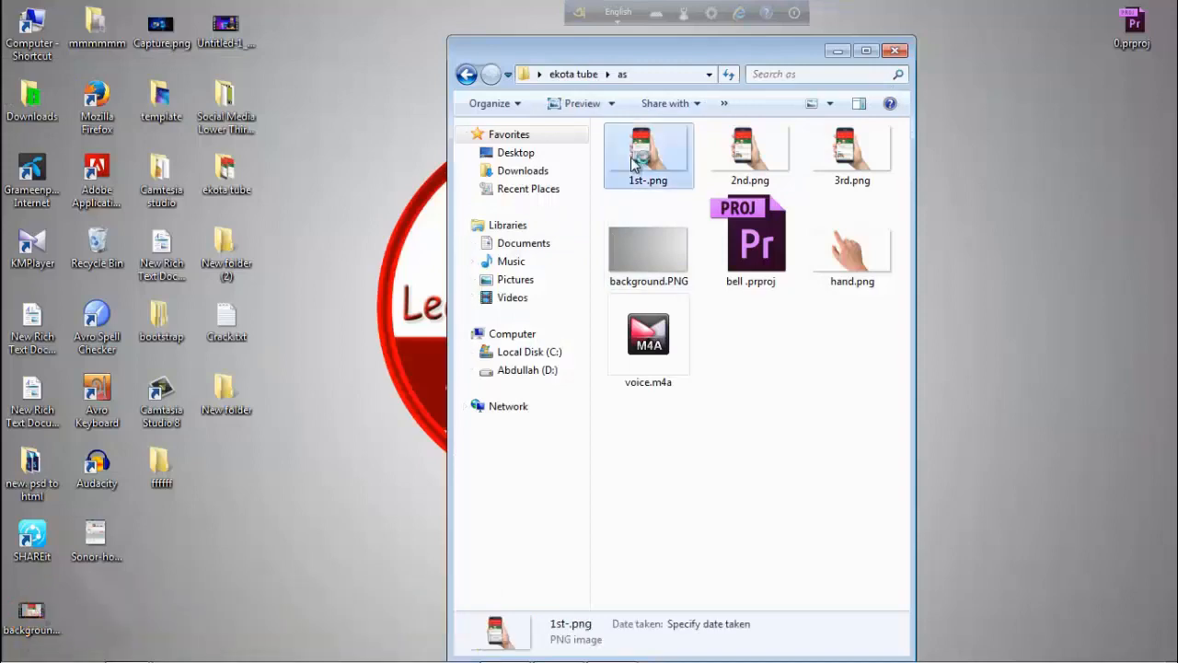
pyautogui.doubleClick(634, 164)
pyautogui.scroll(2, 590, 243)
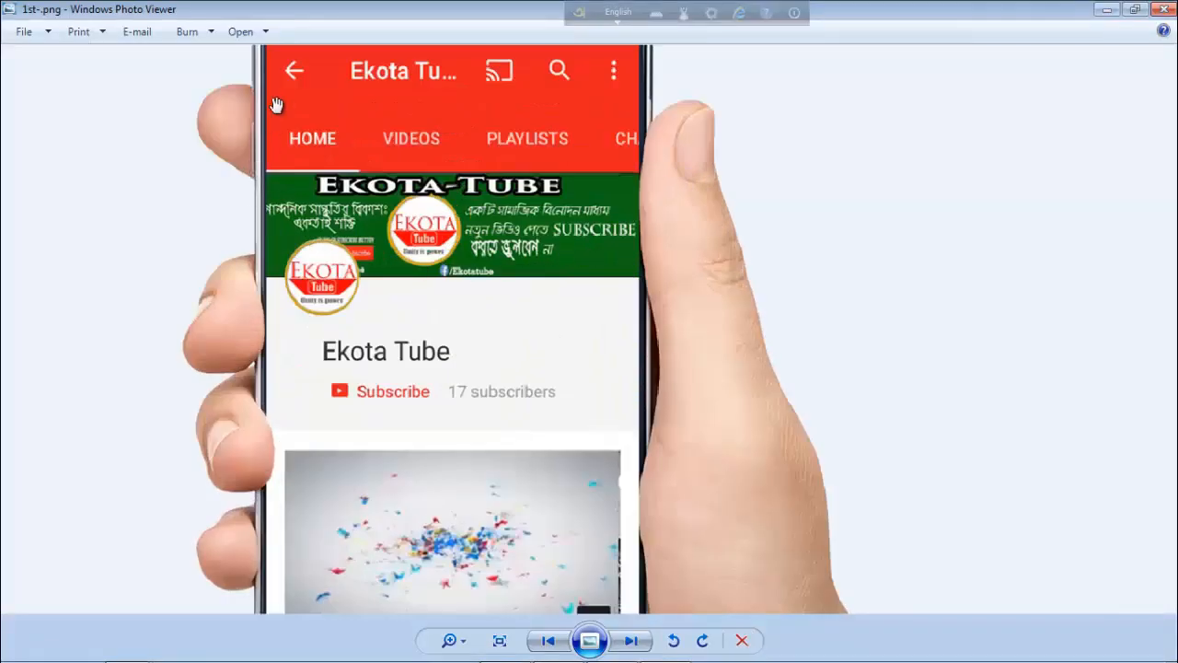
# Step: Zoom out on 1st-.png, view the images 2nd.png and 3rd.png, and close the photo viewer
pyautogui.scroll(-1, 303, 189)
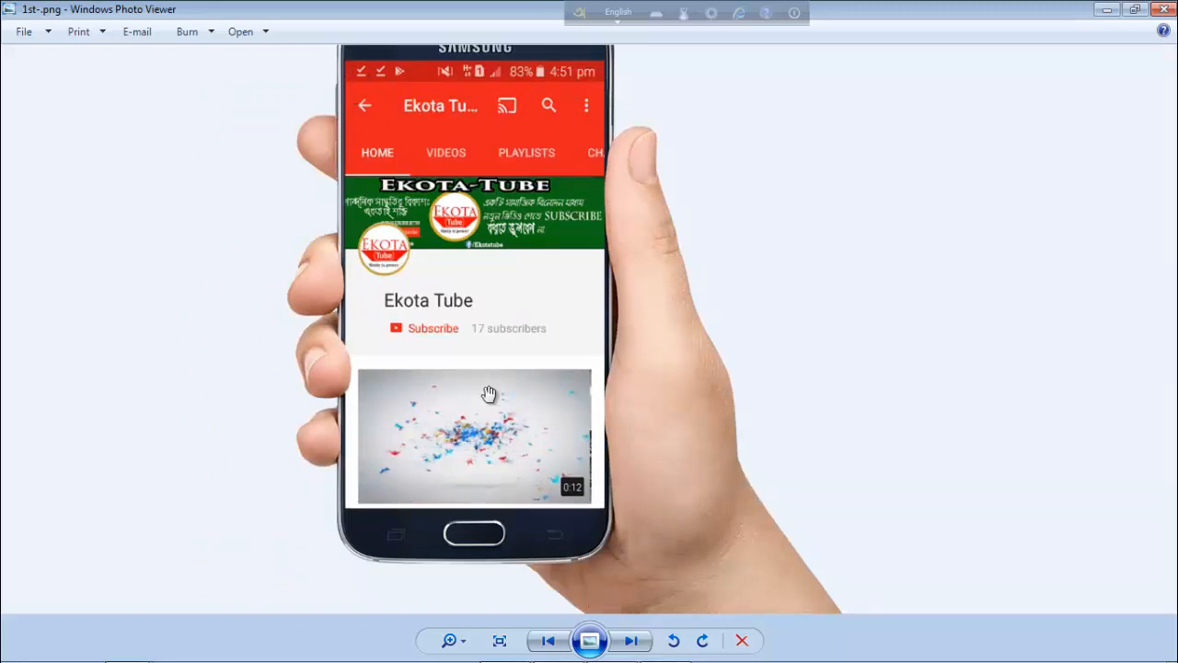
pyautogui.click(628, 645)
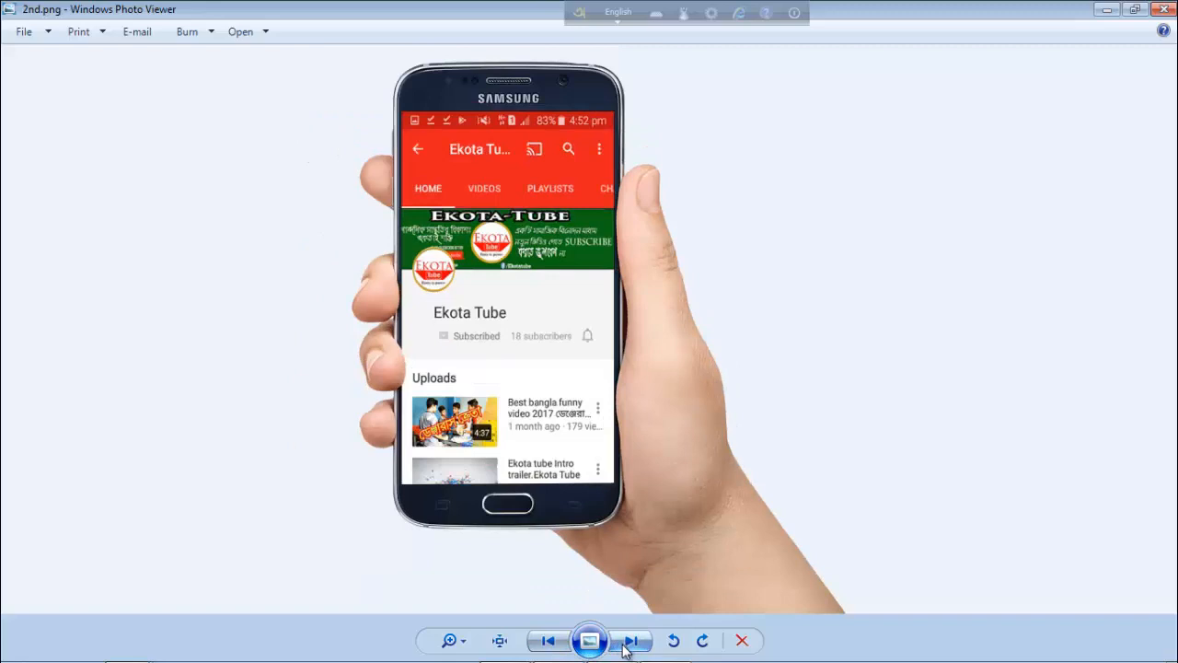
pyautogui.click(642, 646)
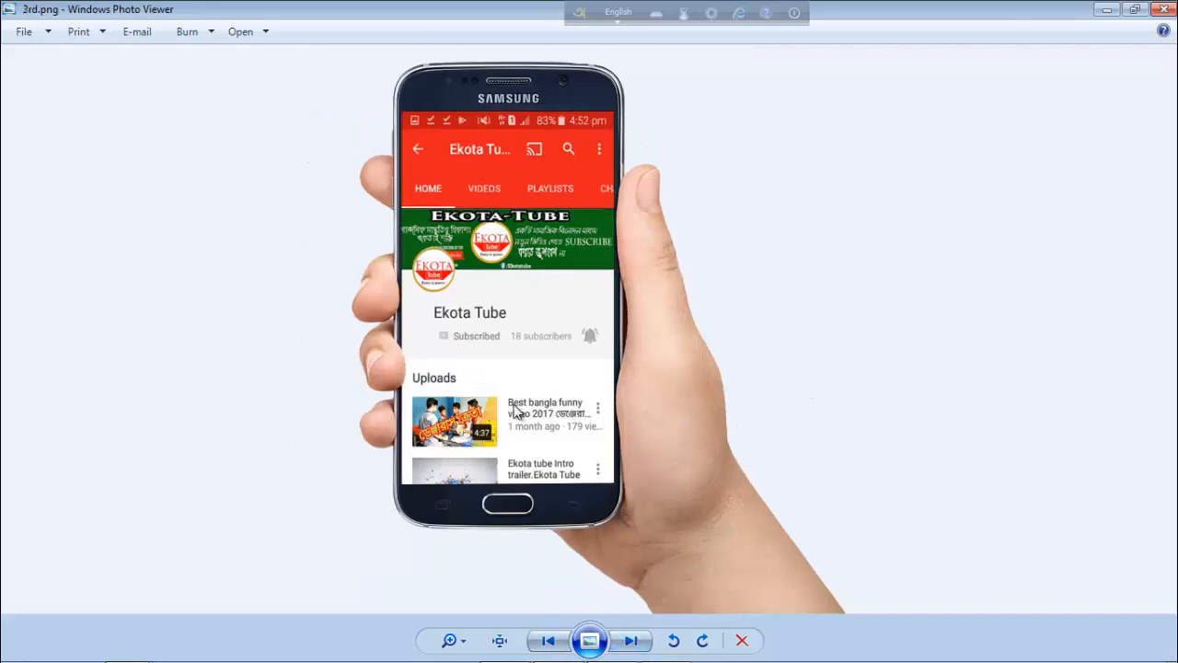
pyautogui.click(1172, 8)
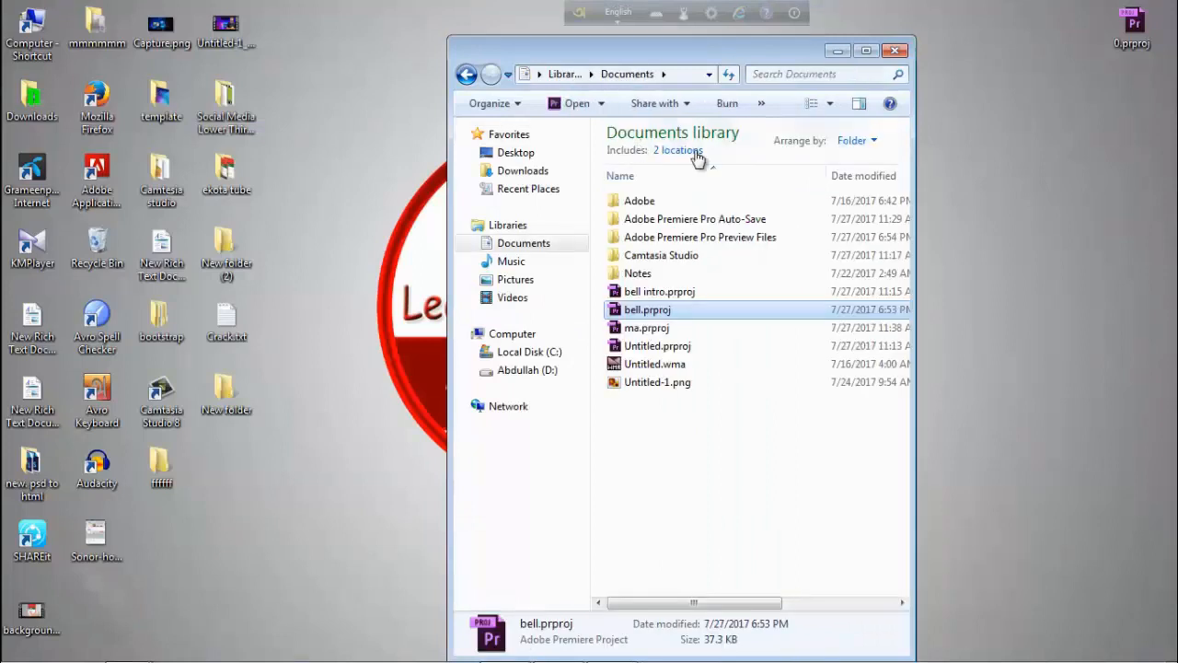
# Step: Close the Documents library window and refresh the desktop
pyautogui.click(896, 52)
pyautogui.rightClick(558, 179)
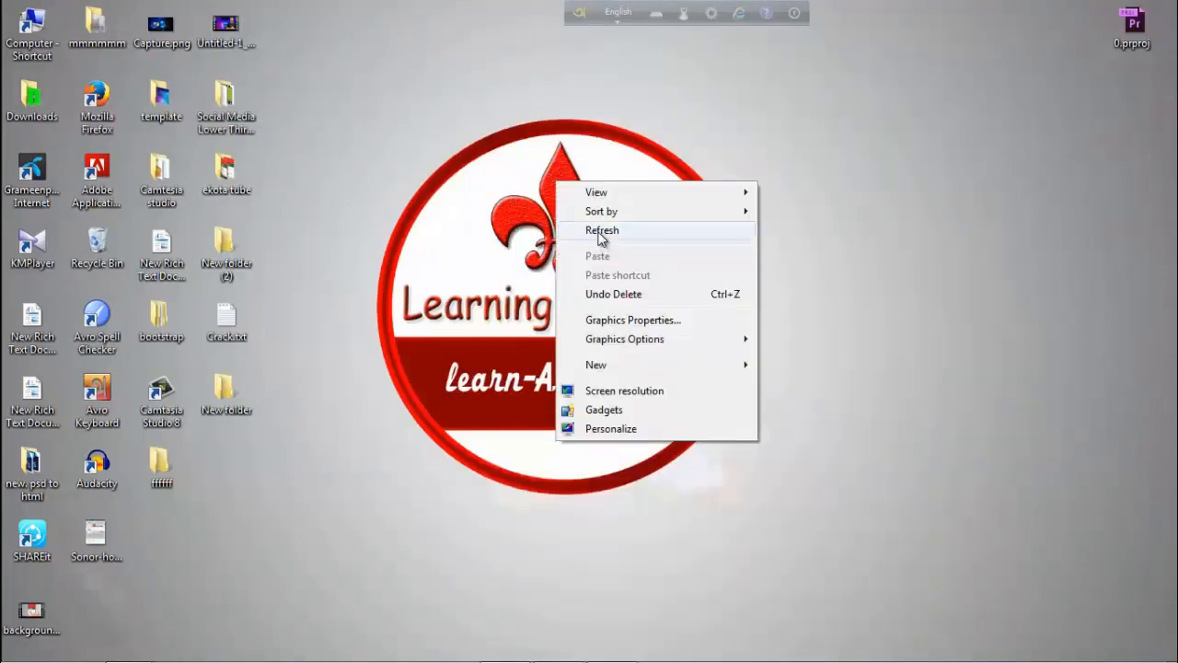
pyautogui.click(608, 230)
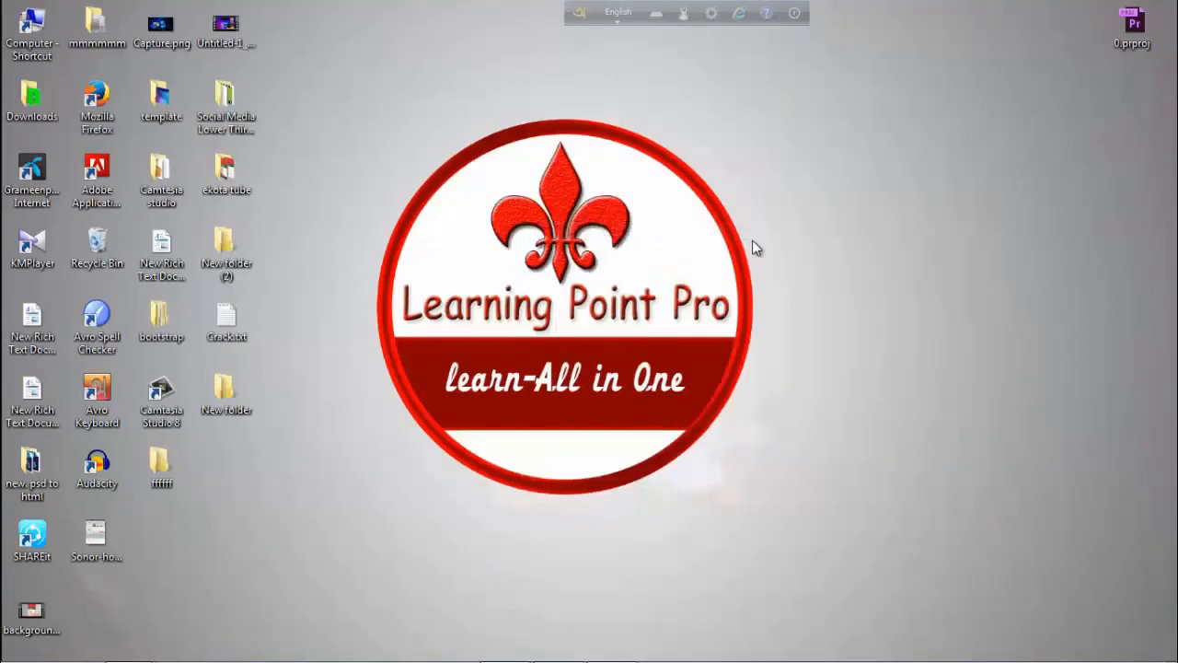